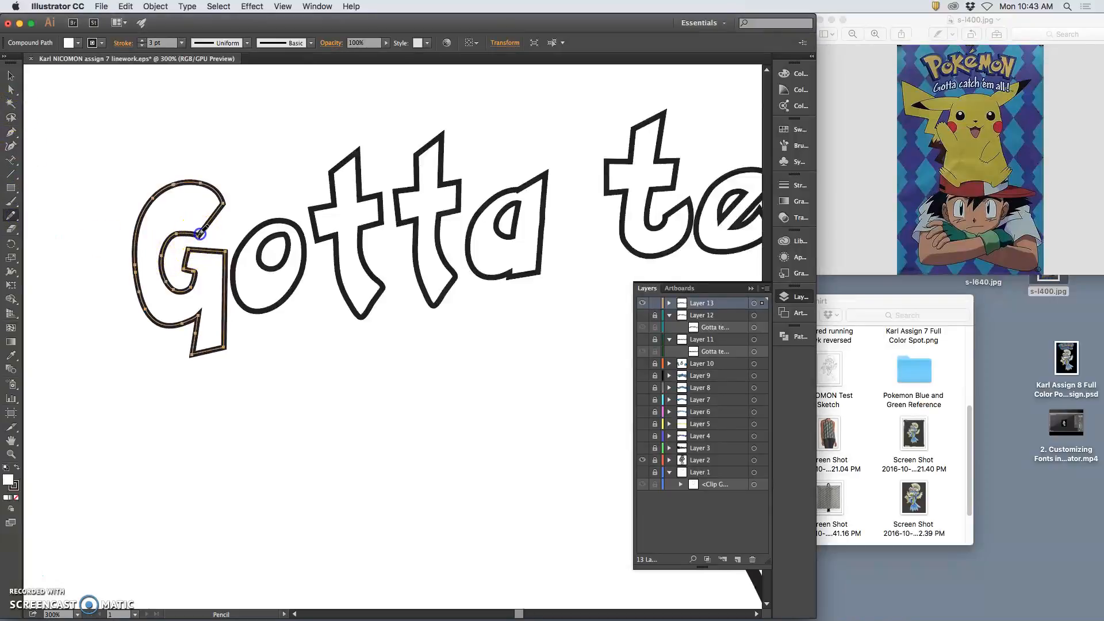
Redraw the G's inner contour with the Pencil, then select the outline path of the 'a'
mouse_move(164, 249)
mouse_down()
mouse_move(160, 299)
mouse_move(204, 261)
mouse_move(227, 260)
mouse_move(299, 294)
mouse_up()
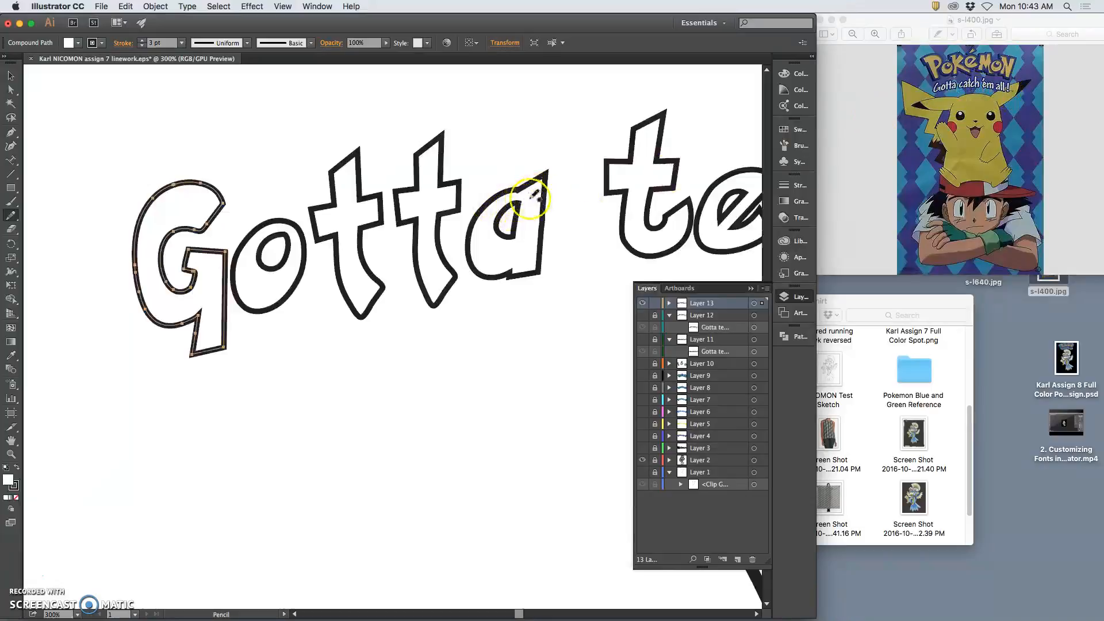
key(a)
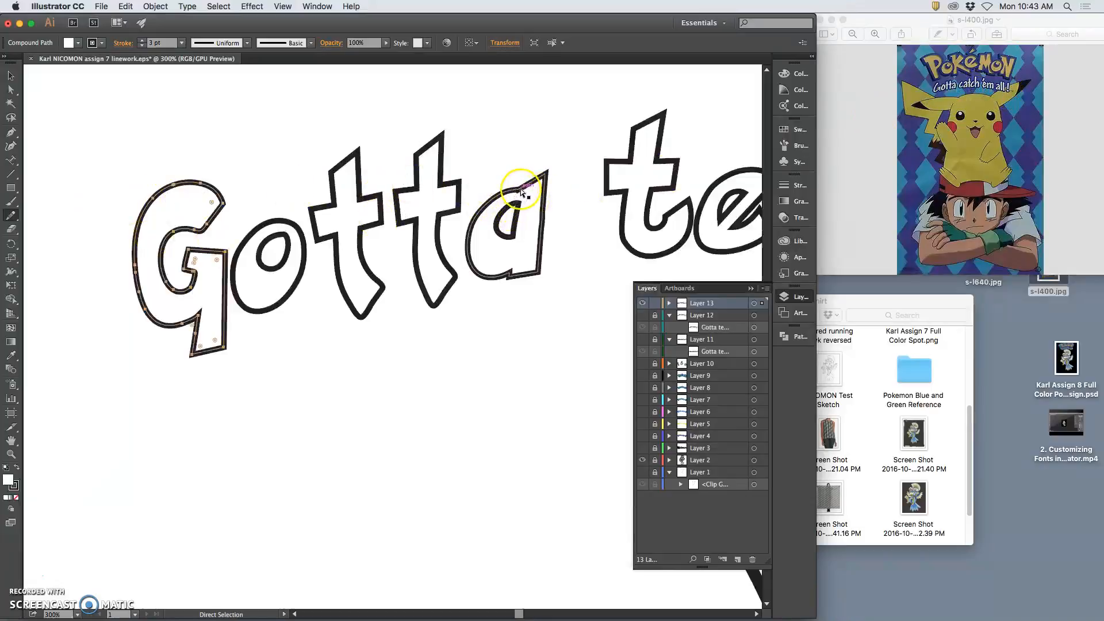
super+click(519, 192)
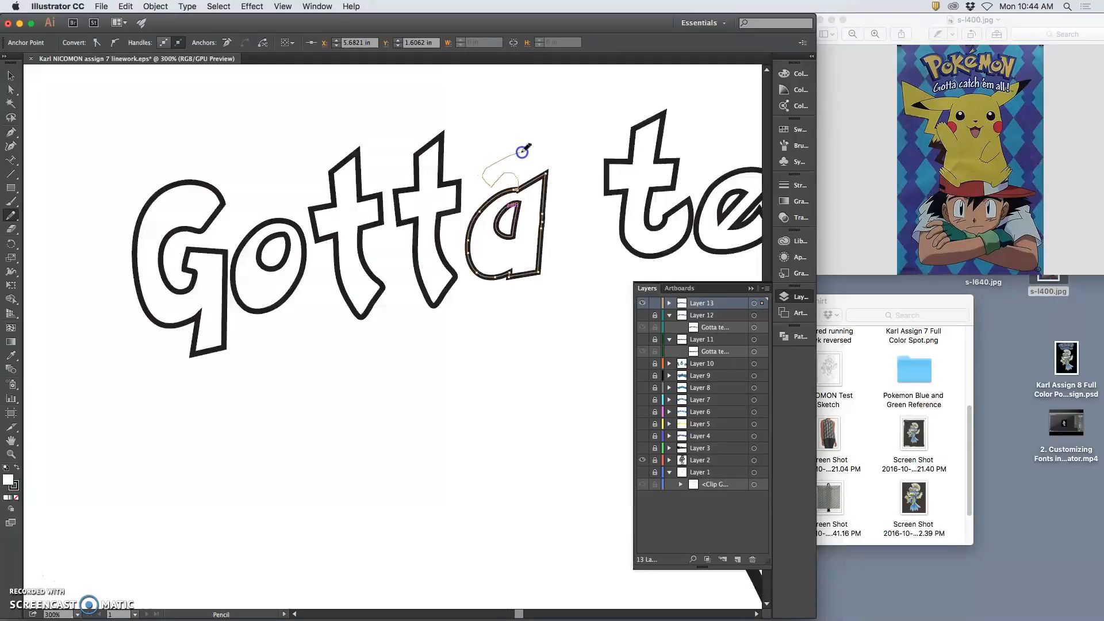
Pencil over the a's top and right side, then delete its four extra anchor points
drag(547, 170, 537, 205)
mouse_move(515, 312)
mouse_down()
mouse_move(533, 288)
mouse_move(537, 222)
mouse_up()
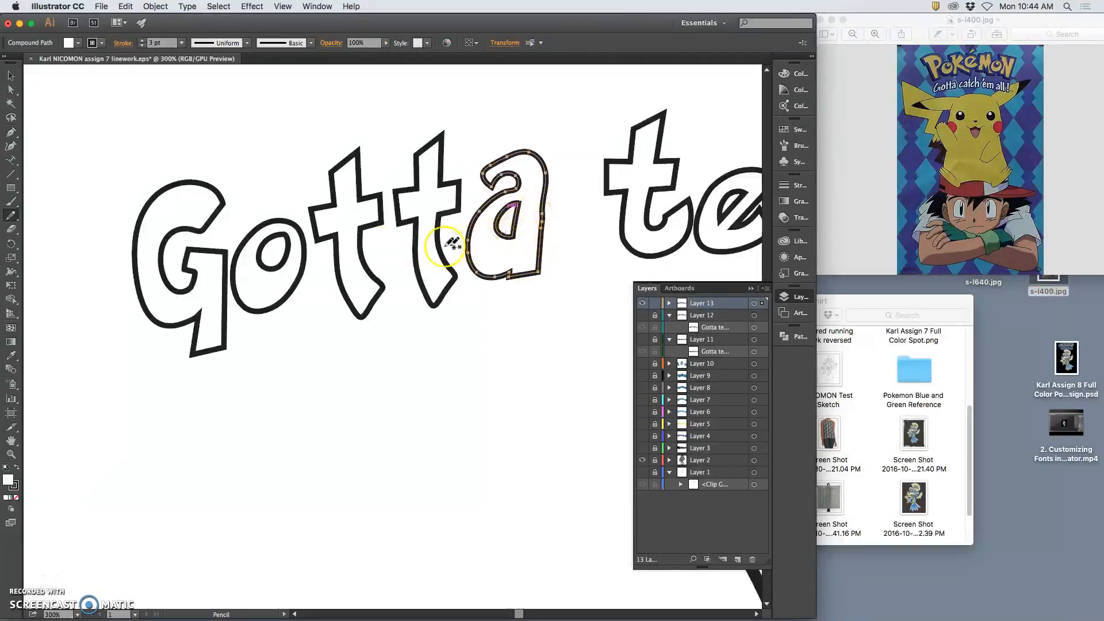
click(11, 147)
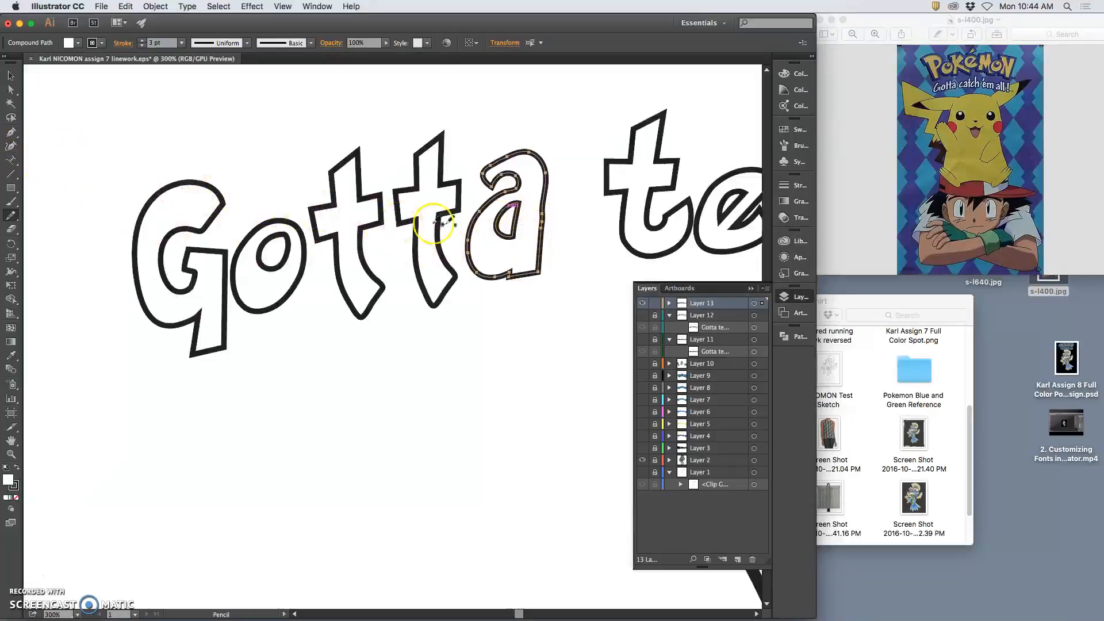
click(544, 216)
click(547, 239)
click(543, 315)
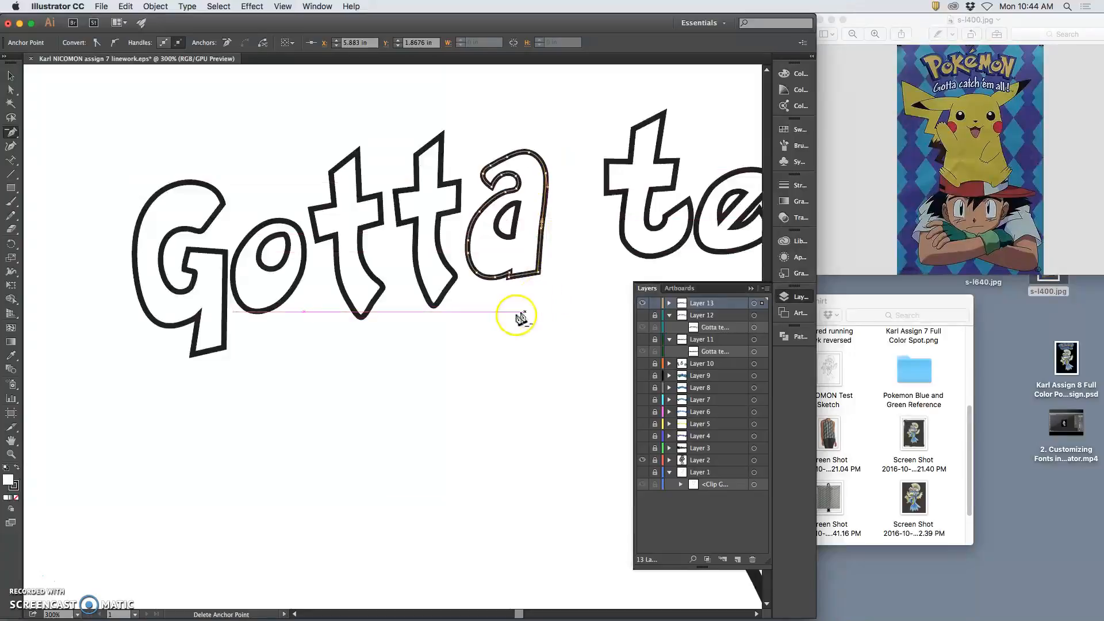
click(510, 202)
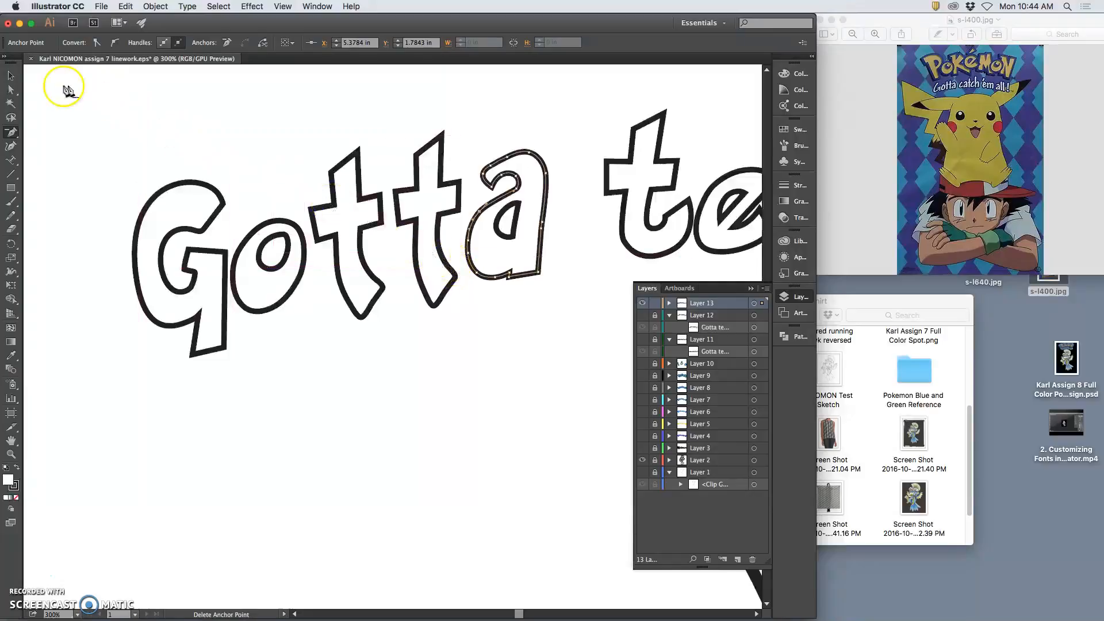
Lasso-select the a's inner counter and drag it slightly lower
click(11, 89)
click(518, 207)
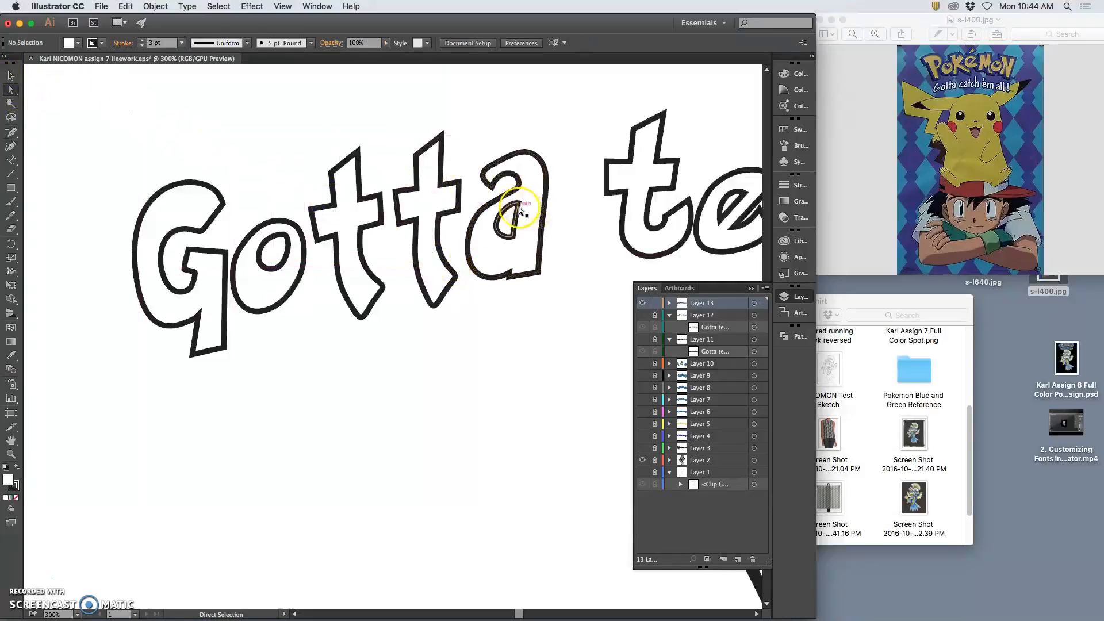
click(11, 75)
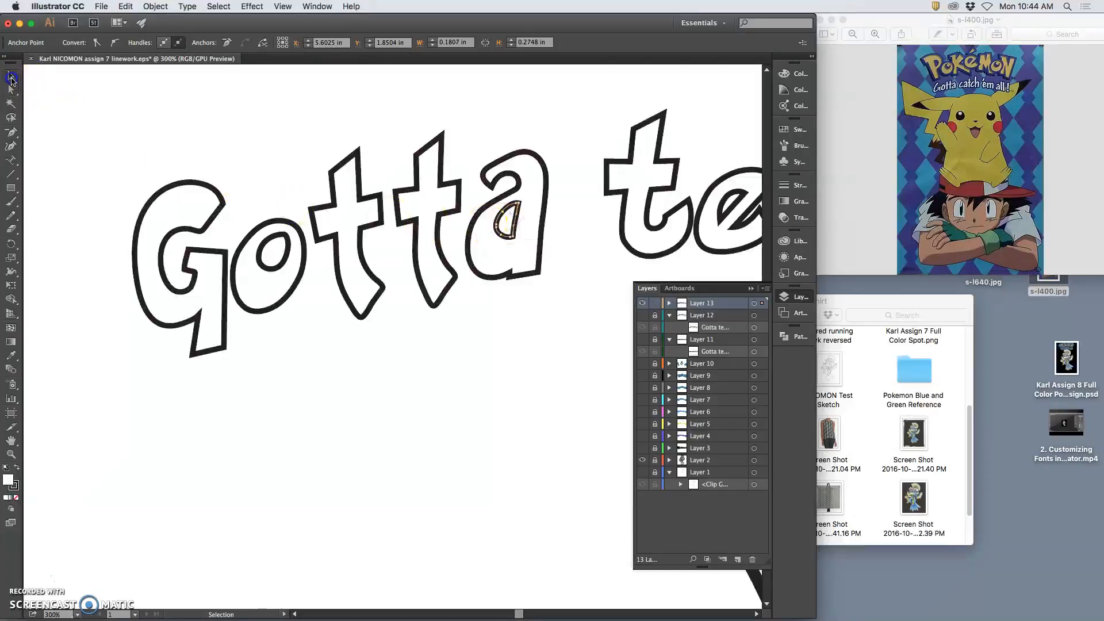
mouse_move(505, 227)
mouse_down()
mouse_move(512, 241)
mouse_move(515, 227)
mouse_up()
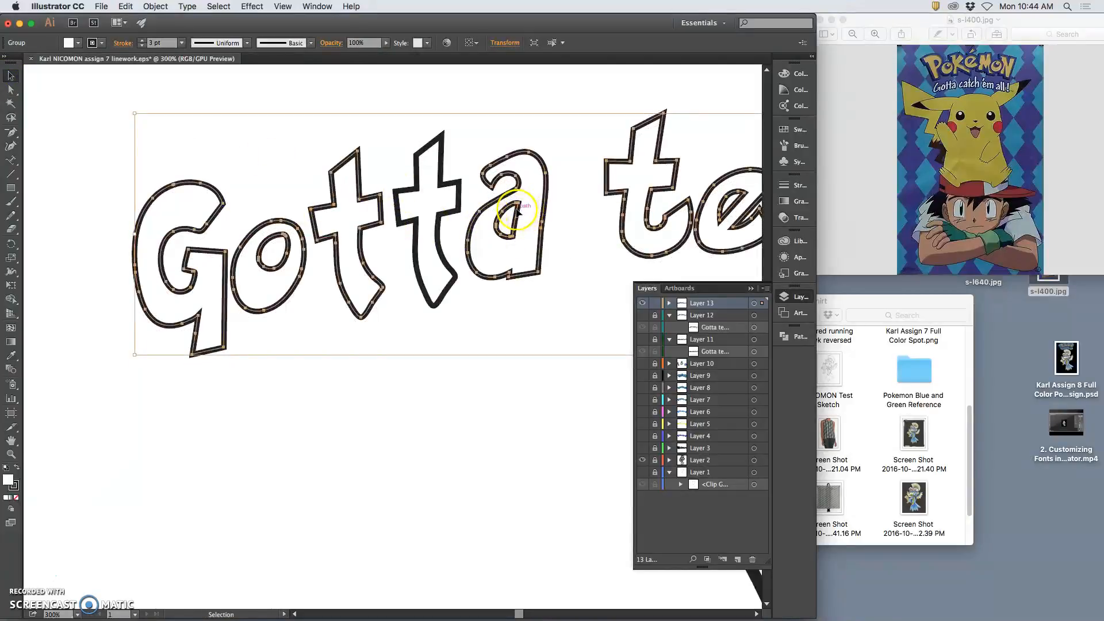
click(10, 89)
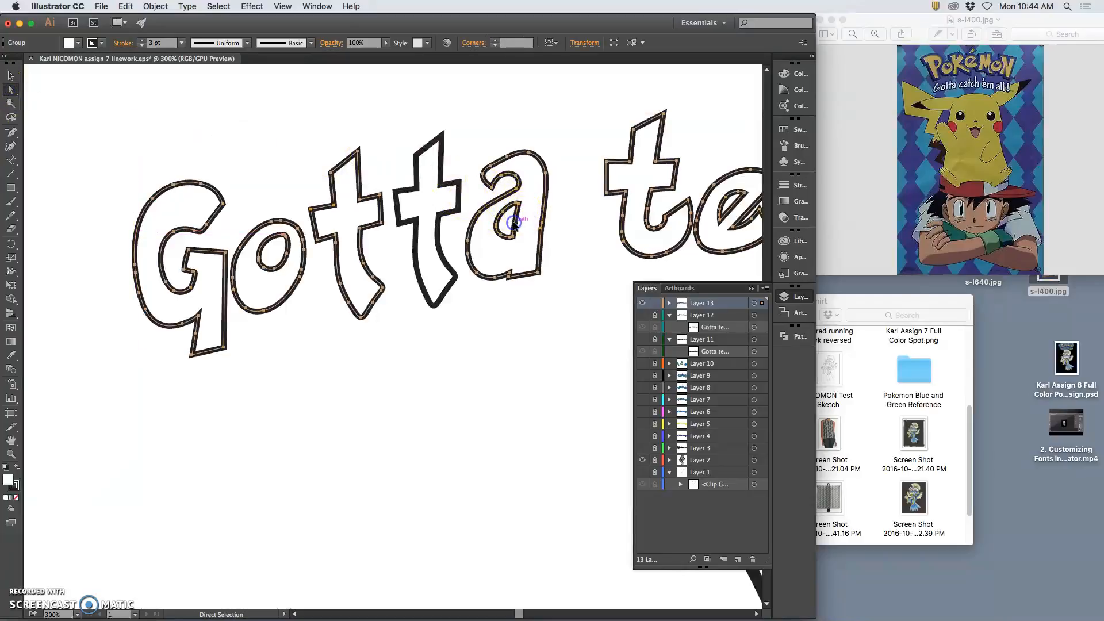
click(11, 118)
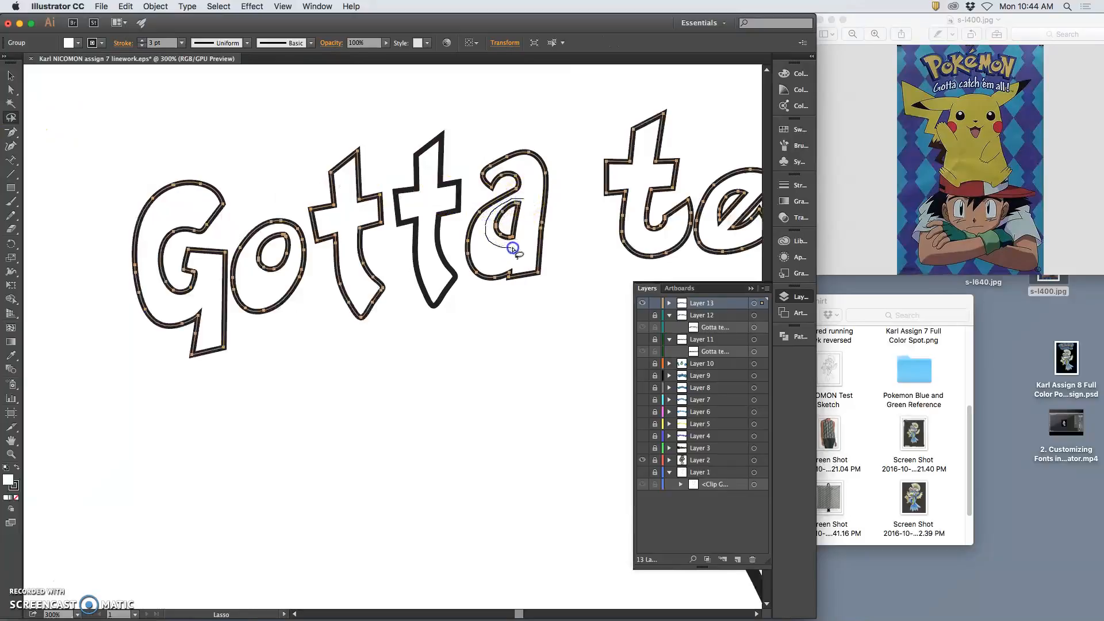
drag(533, 200, 534, 202)
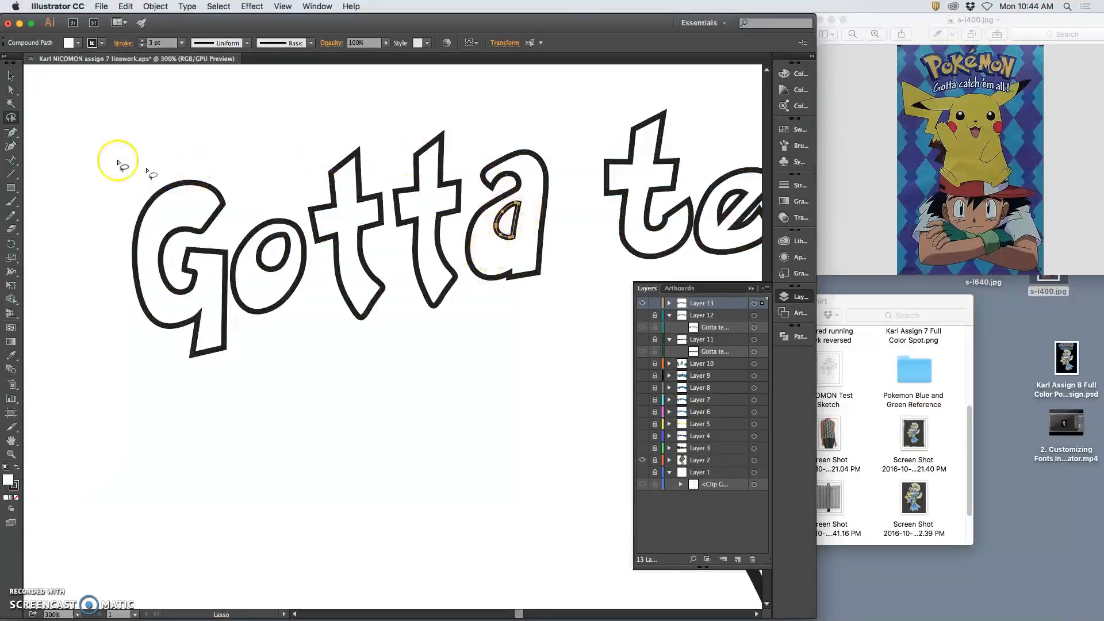
click(10, 89)
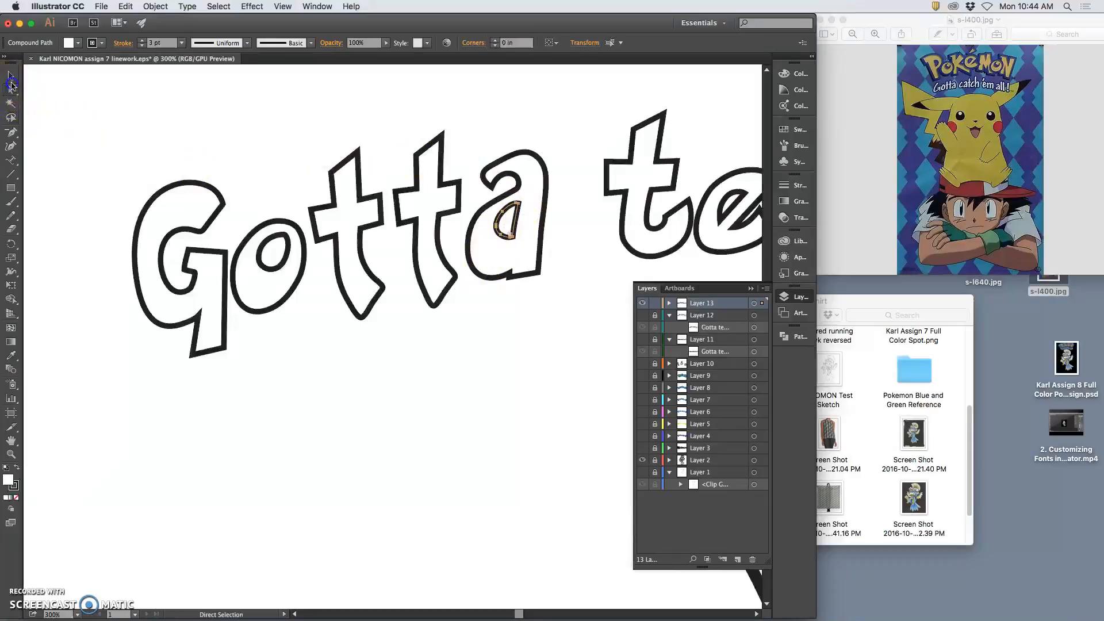
drag(503, 247, 507, 214)
click(507, 221)
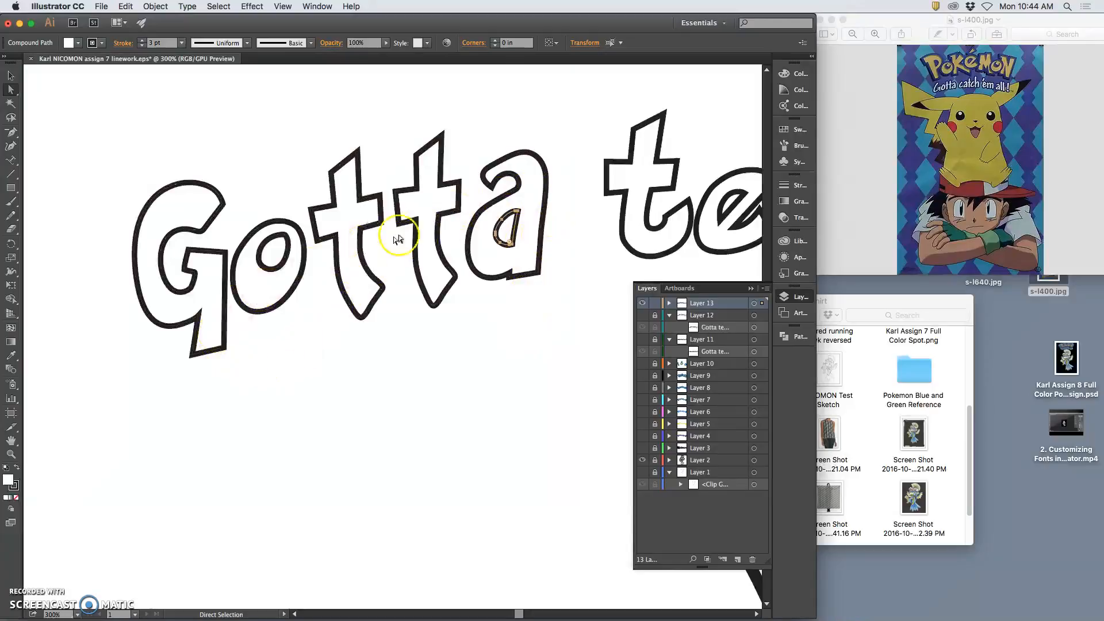
Redraw the outer a's top, counter and right side with the Pencil
click(515, 157)
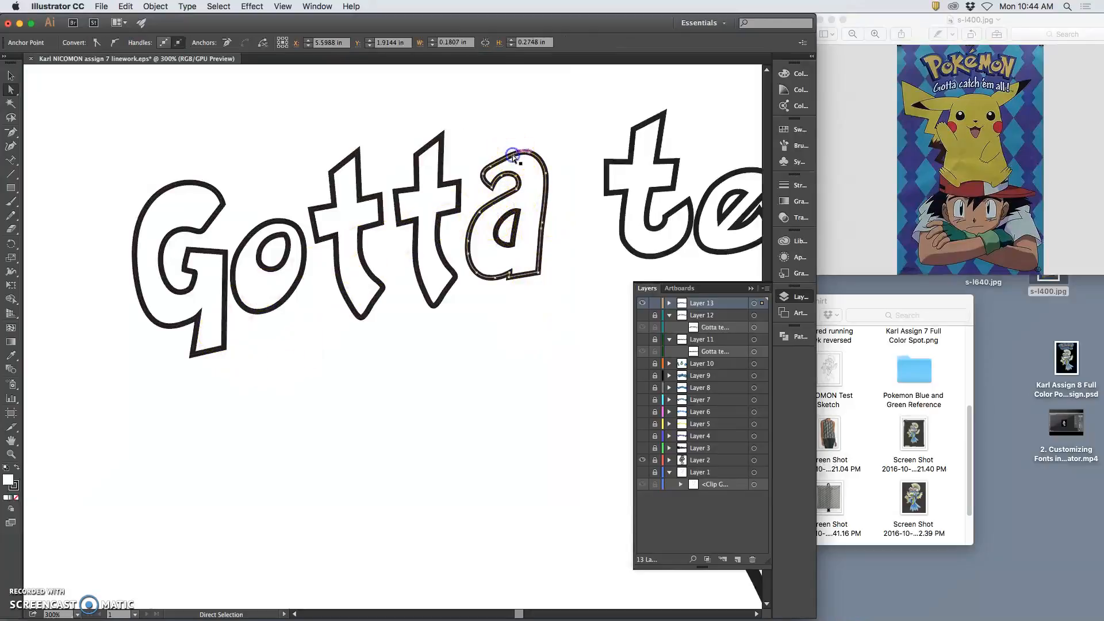
click(10, 215)
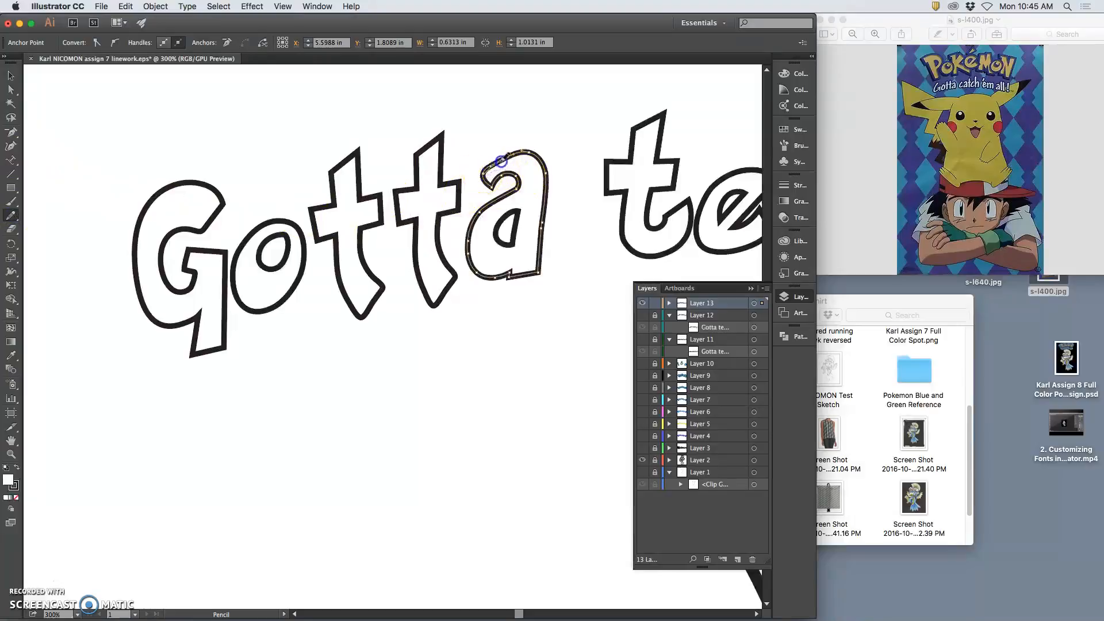
mouse_move(521, 154)
mouse_down()
mouse_move(507, 236)
mouse_move(528, 168)
mouse_move(499, 172)
mouse_up()
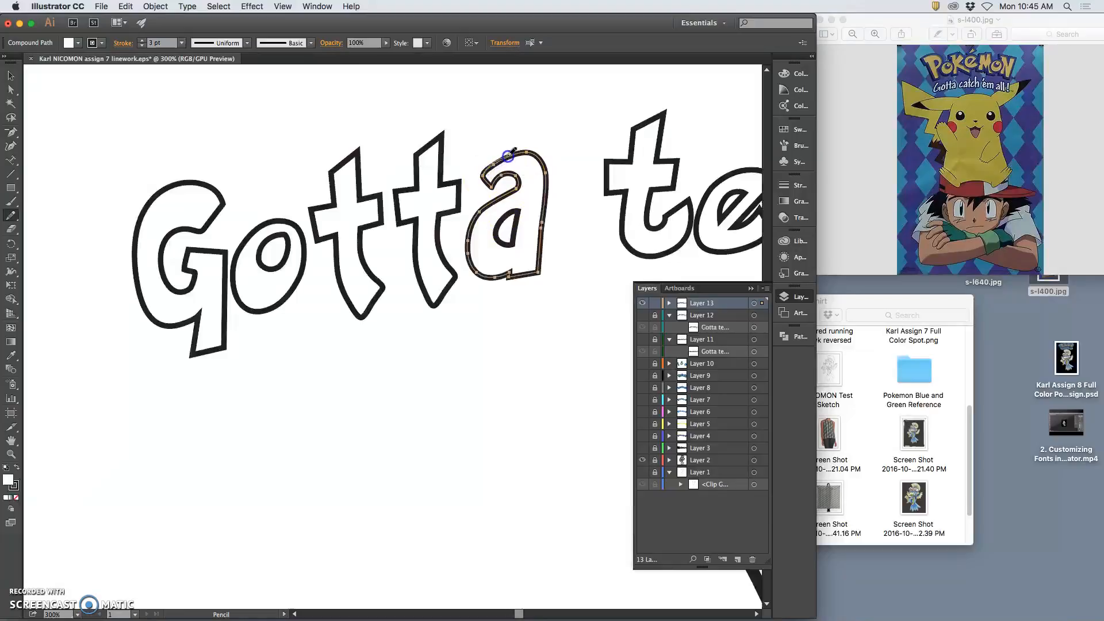
mouse_move(525, 202)
mouse_down()
mouse_move(530, 136)
mouse_move(557, 173)
mouse_move(542, 248)
mouse_up()
Redraw the a's bottom edge, undo the rounded corner, then begin redrawing the o's counter
drag(539, 271, 541, 274)
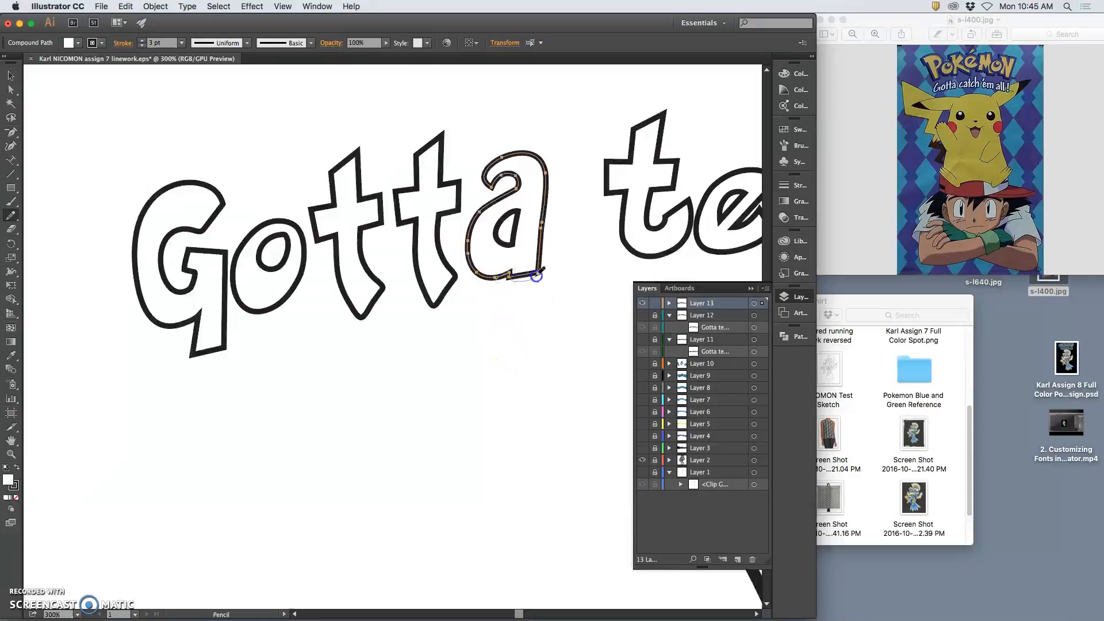
drag(539, 268, 538, 270)
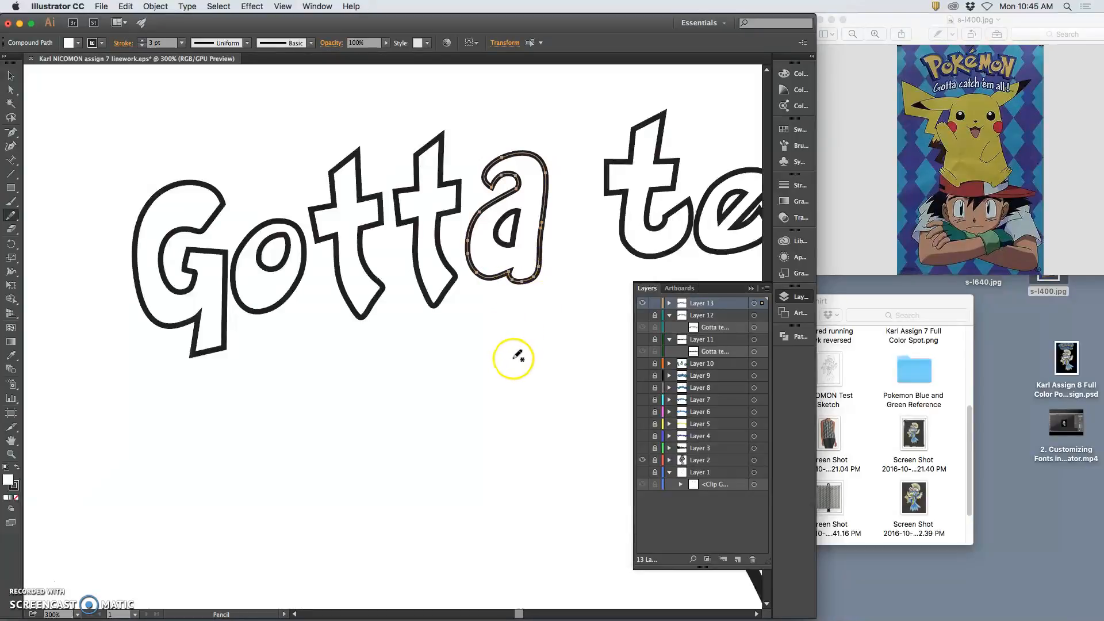
key(super+z)
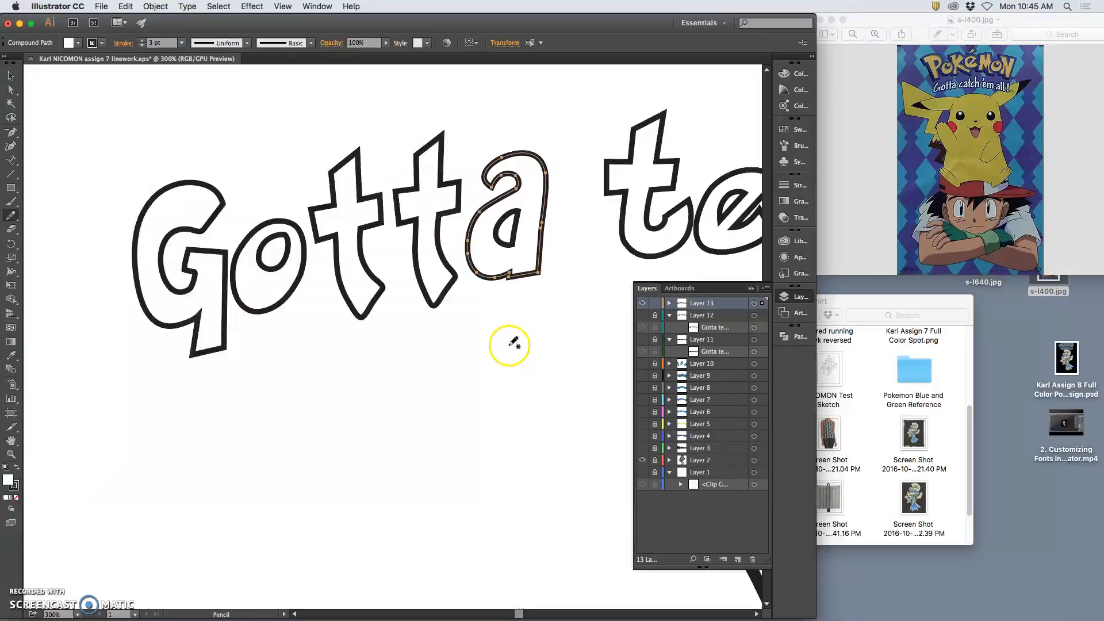
key(a)
click(492, 352)
key(n)
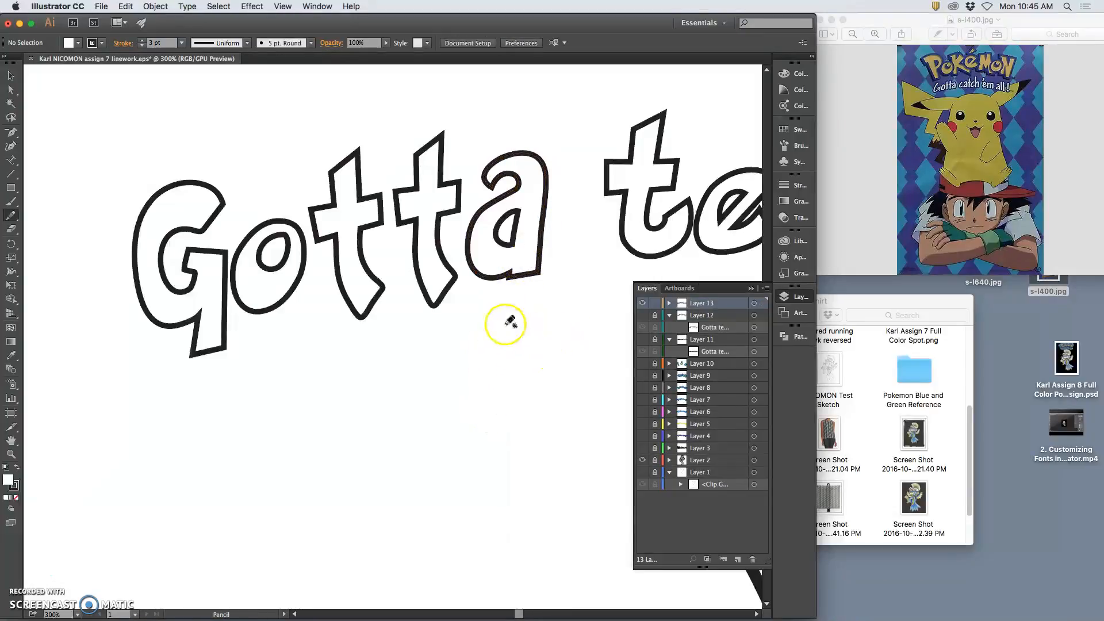
drag(272, 247, 290, 254)
Zoom out, select Layer 13's contents, drag the headline above the artboard, and zoom back in
scroll(276, 256, up, 4)
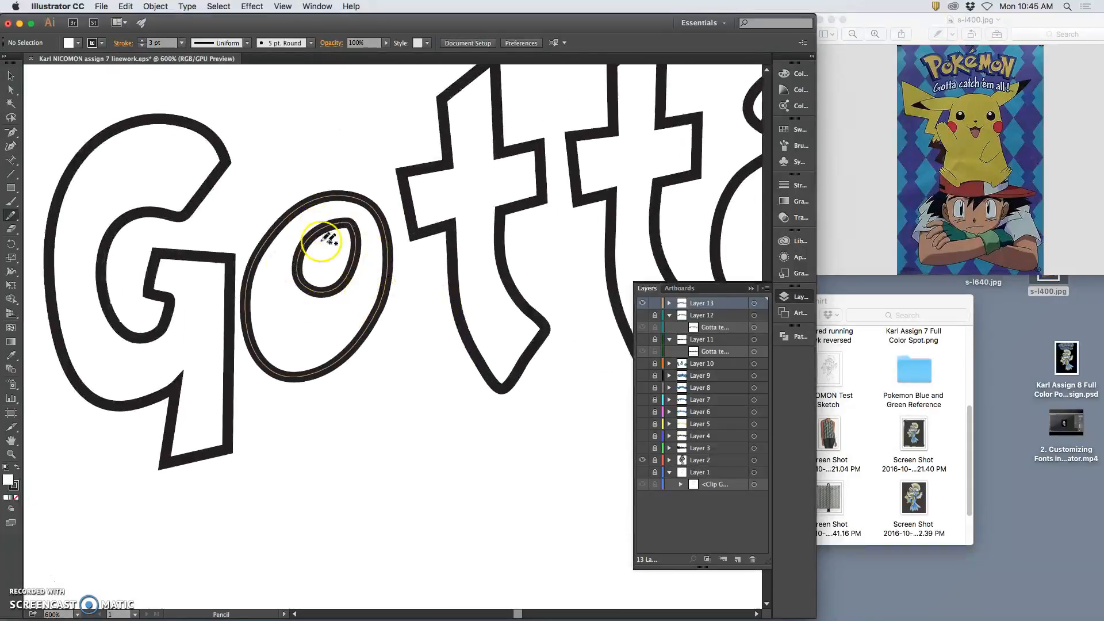
scroll(465, 230, right, 20)
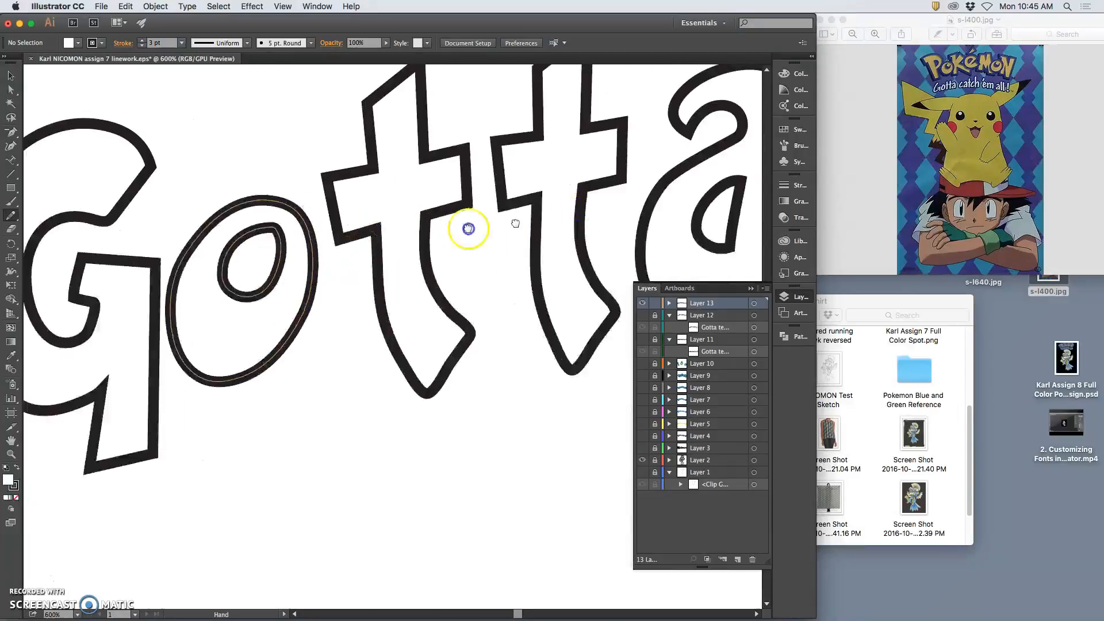
scroll(397, 237, left, 20)
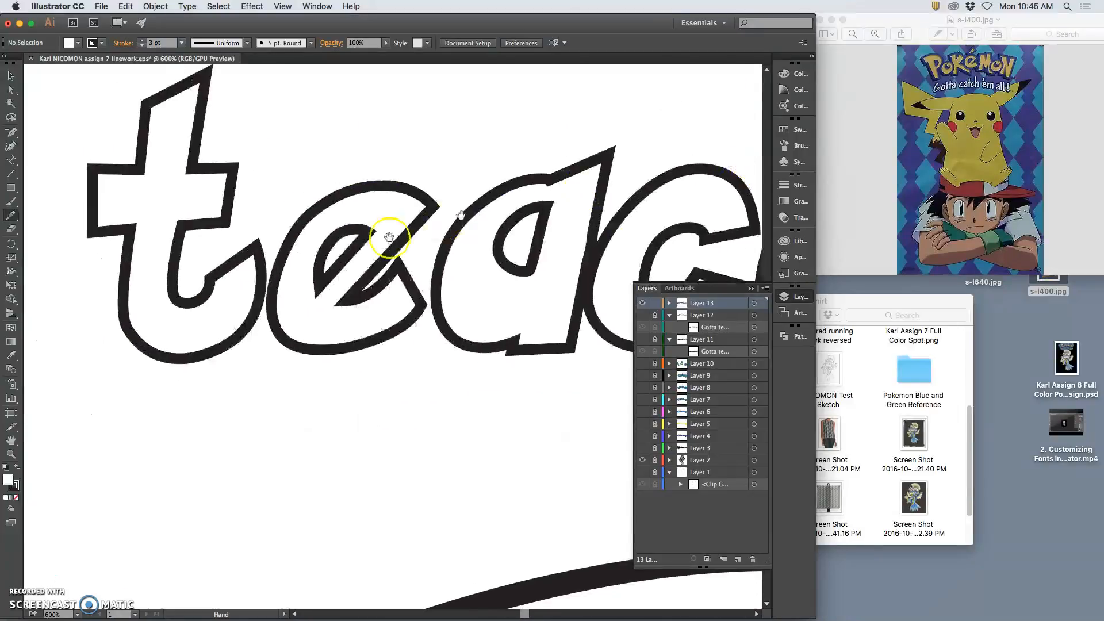
key(super+1)
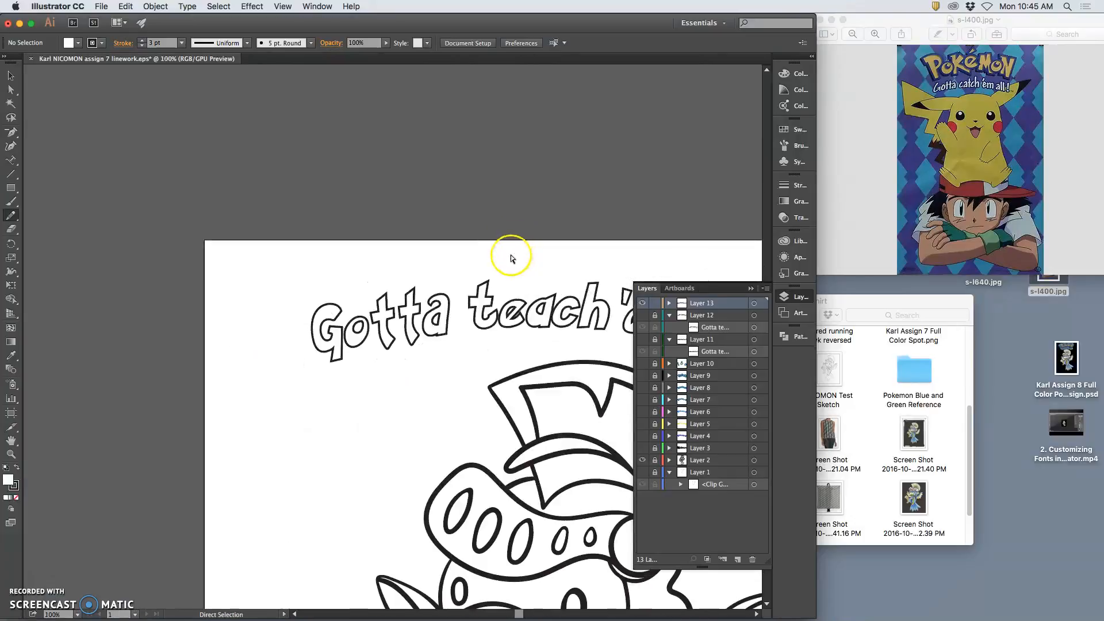
key(super+minus)
click(10, 76)
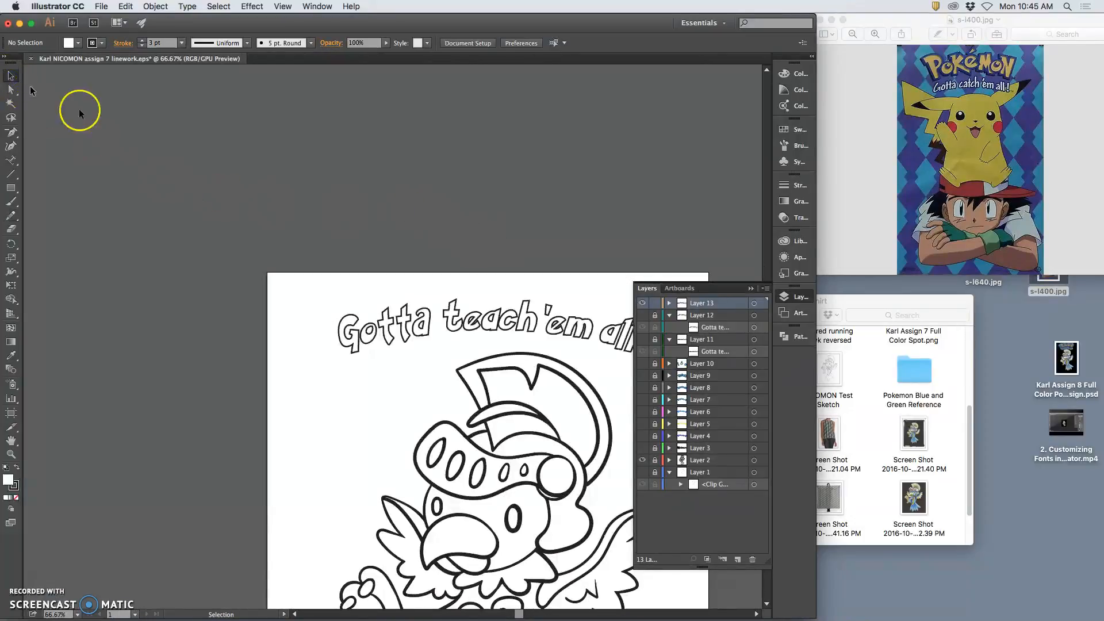
click(754, 303)
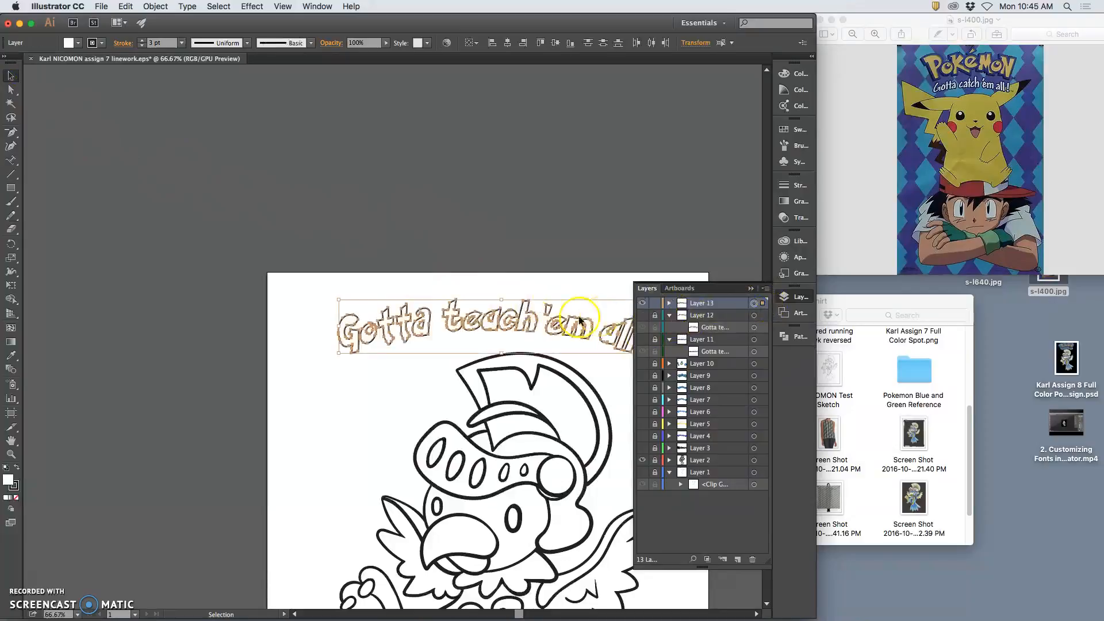
drag(516, 310, 511, 229)
click(520, 266)
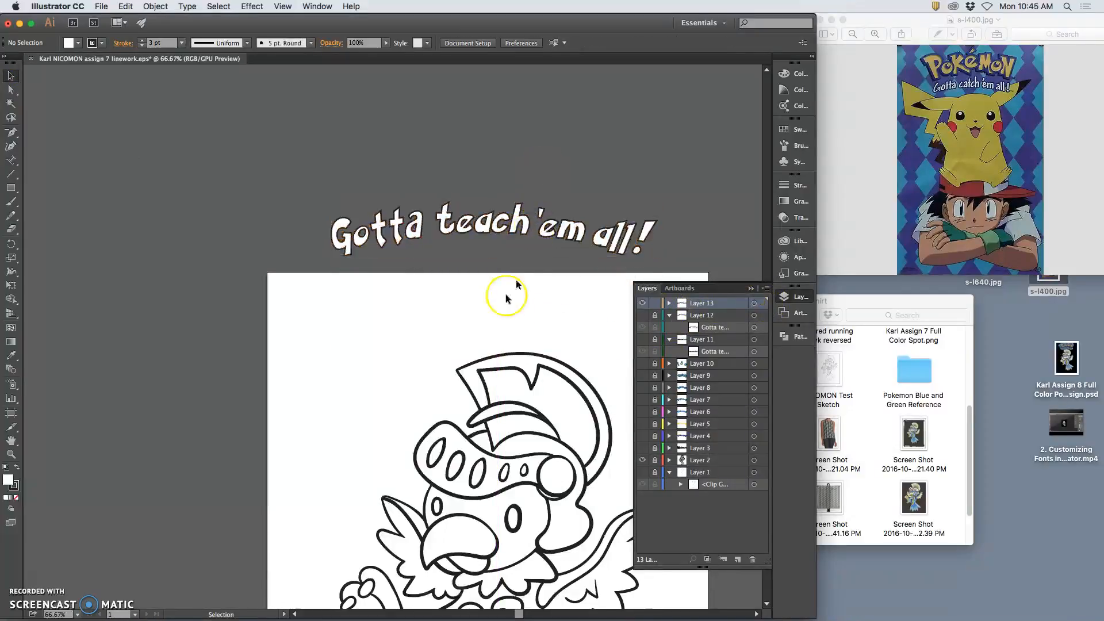
key(super+plus)
key(super+plus)
drag(458, 111, 443, 244)
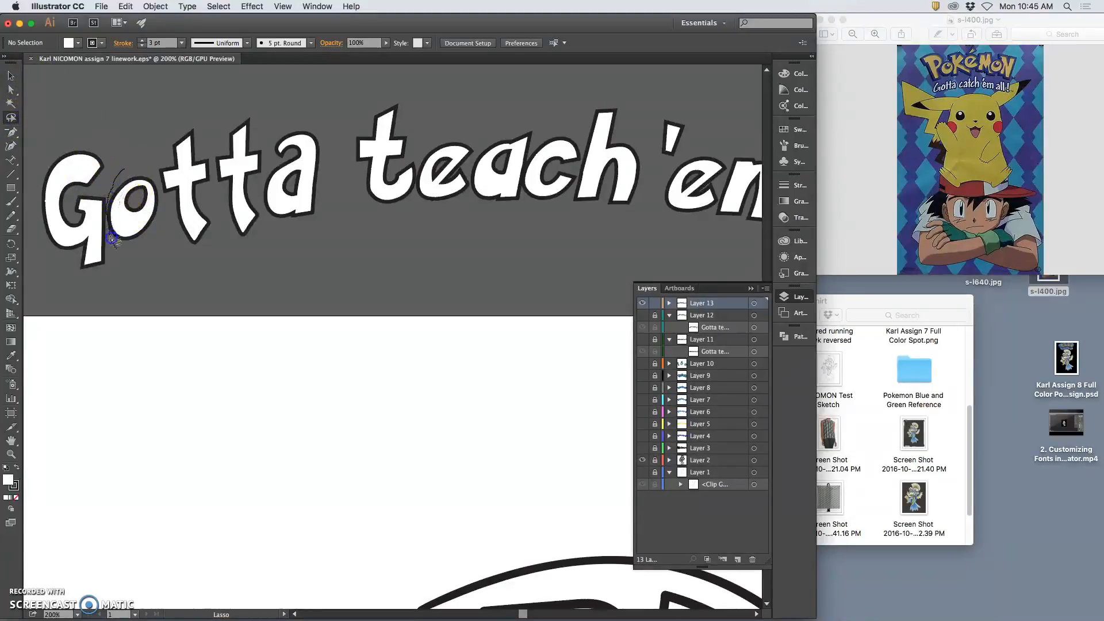
Nudge the 'o' of Gotta slightly right and down
drag(134, 170, 135, 170)
click(10, 76)
key(Right)
key(Down)
key(Down)
key(Right)
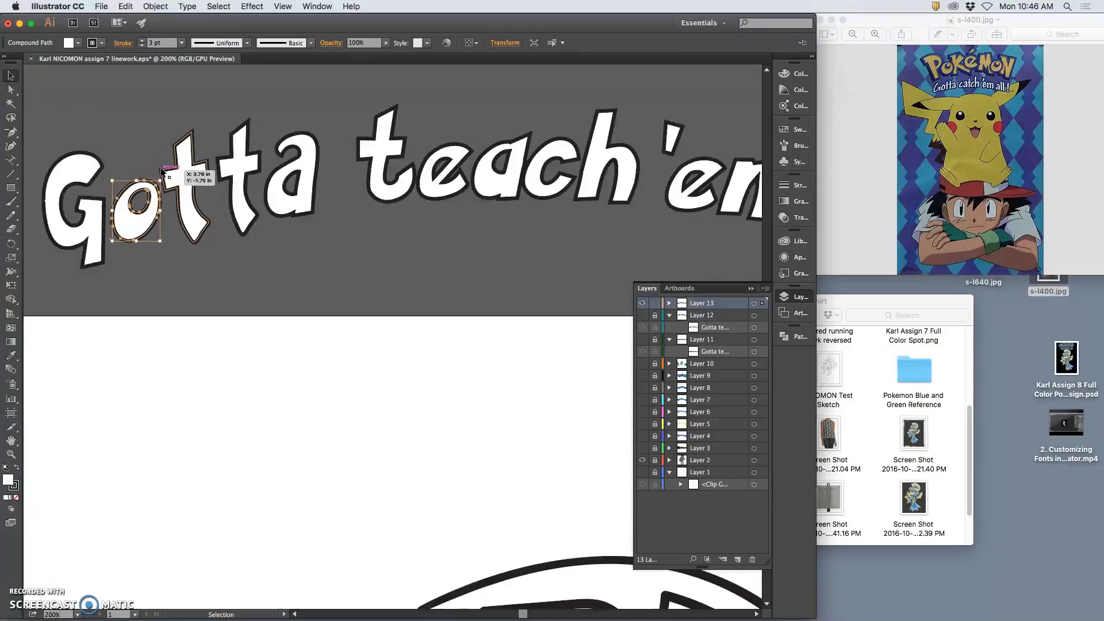
click(157, 180)
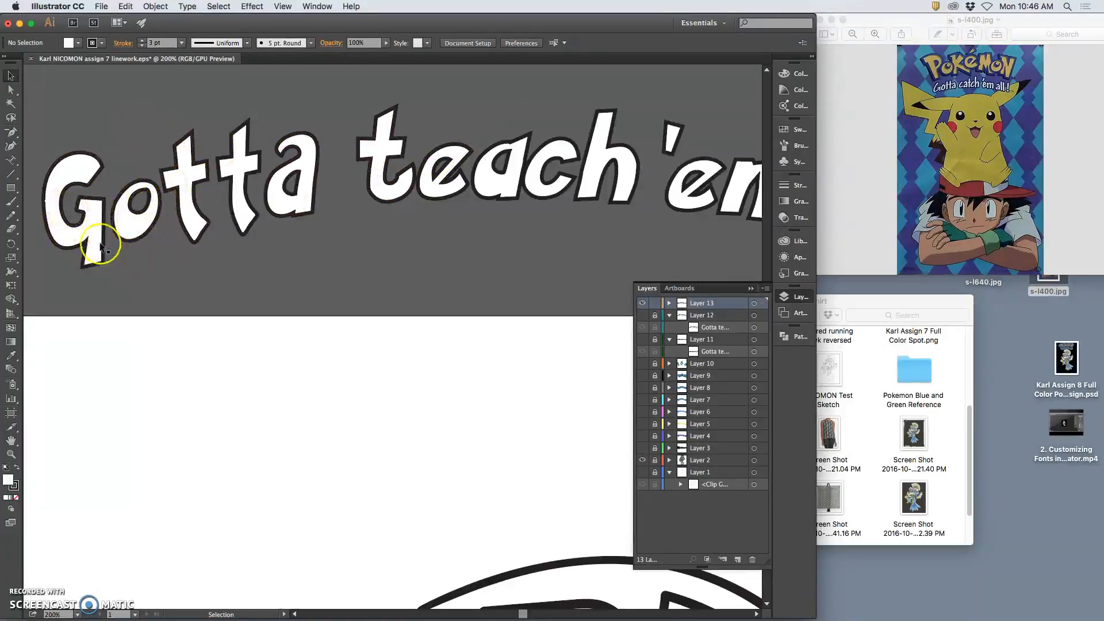
Lasso-select the 'a' of Gotta and paste a copy of it
key(super+equal)
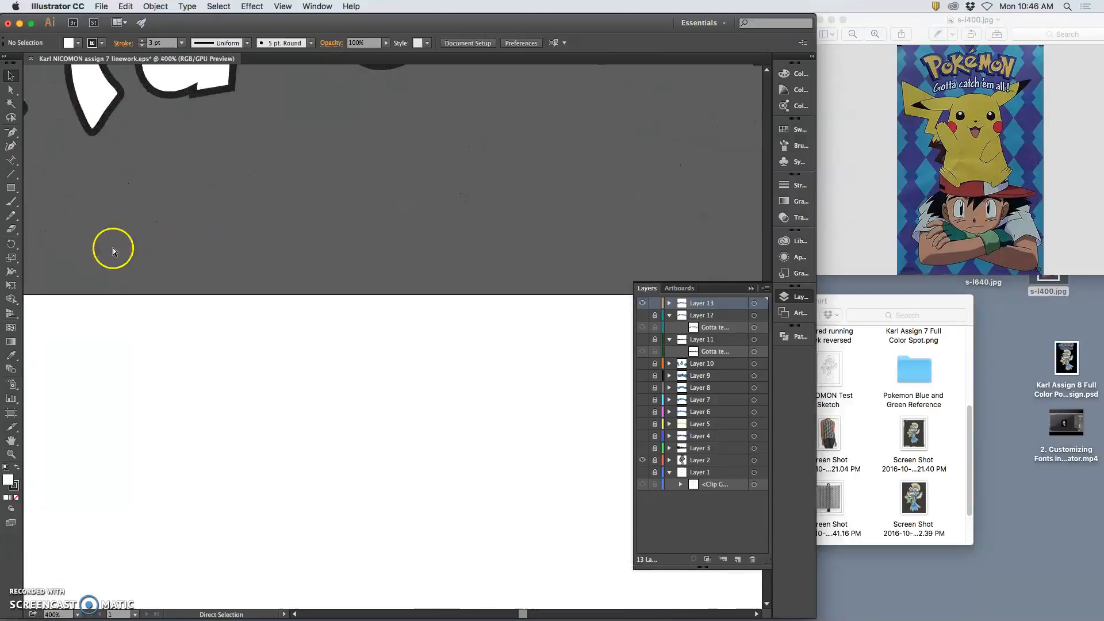
drag(138, 182, 453, 292)
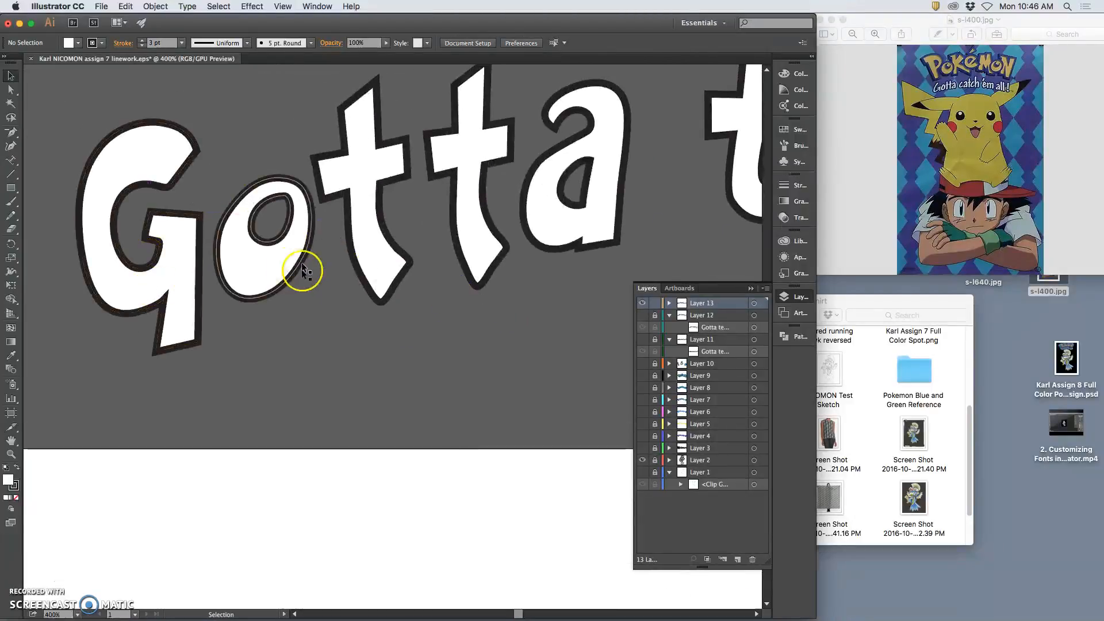
drag(447, 247, 288, 242)
drag(517, 226, 493, 177)
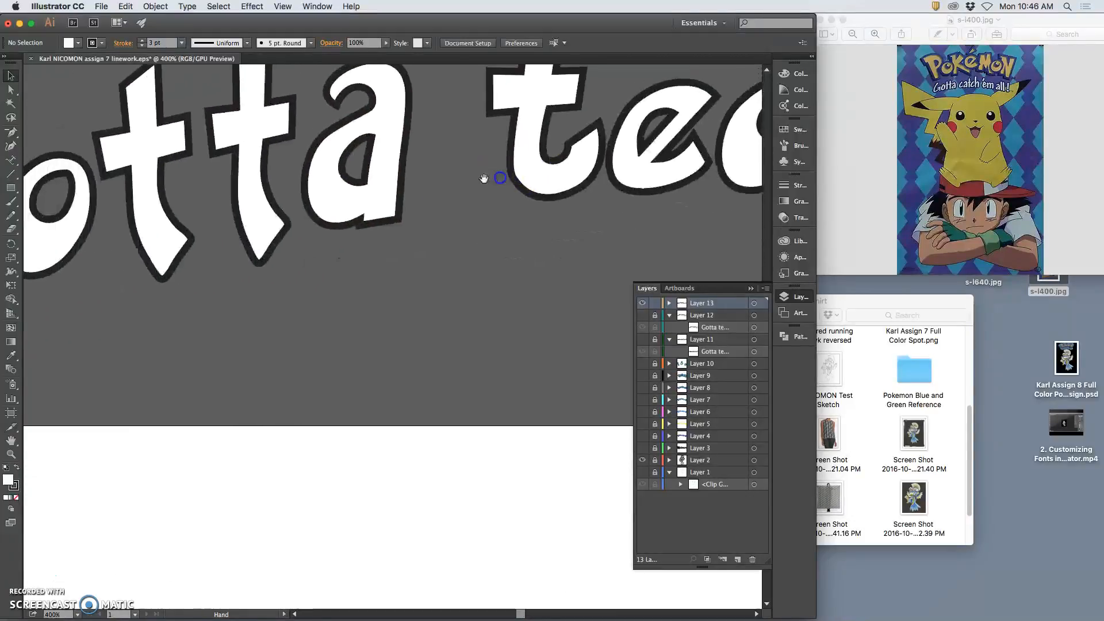
click(402, 195)
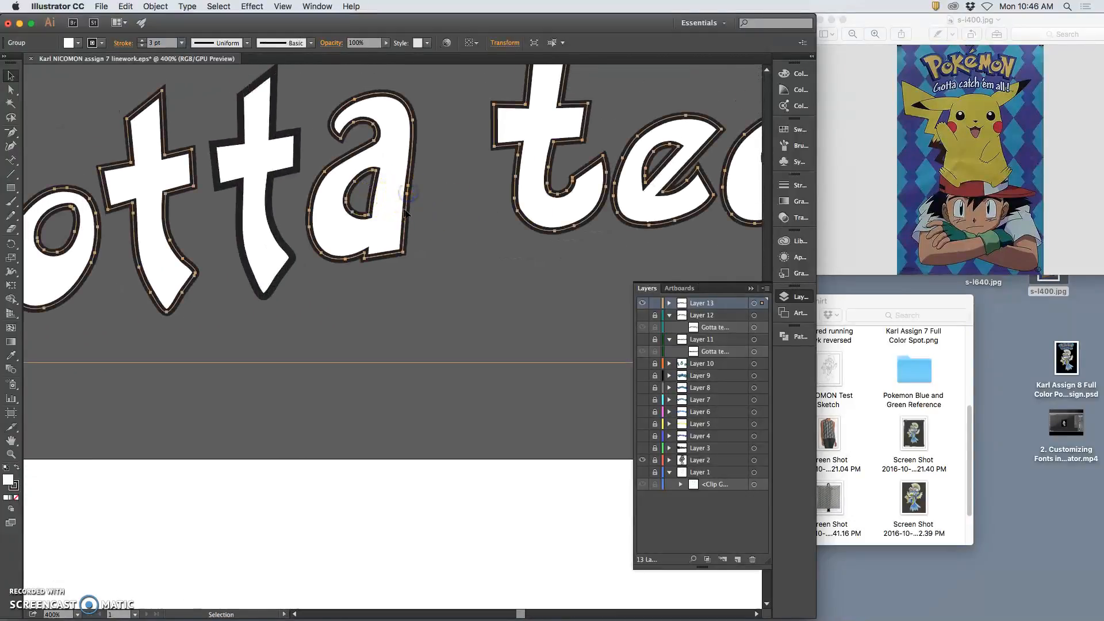
click(10, 119)
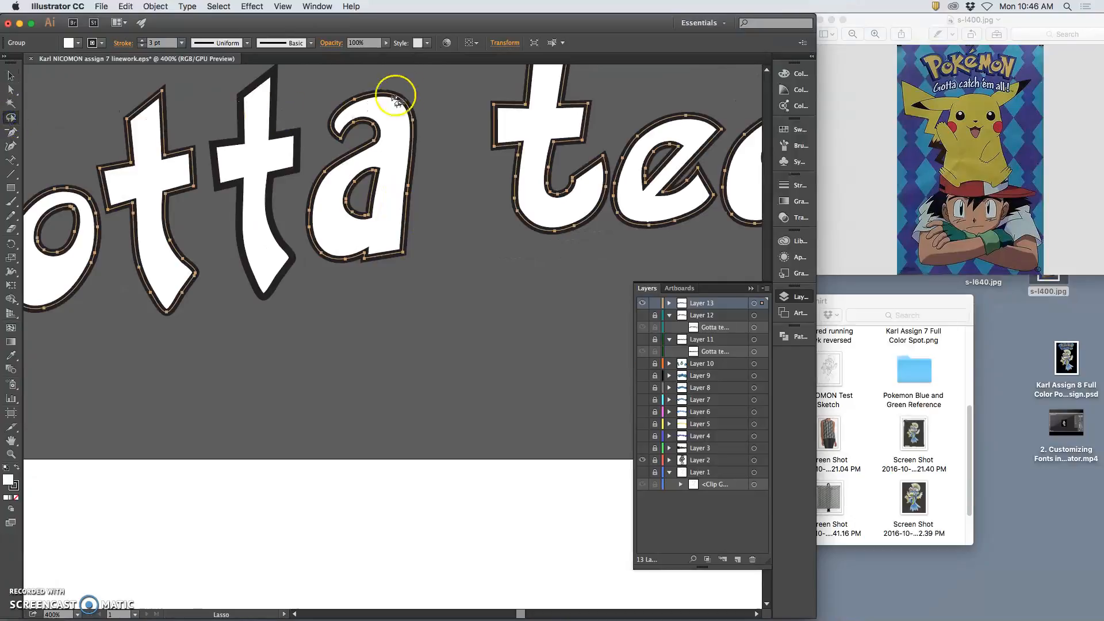
drag(411, 74, 400, 83)
drag(308, 151, 322, 123)
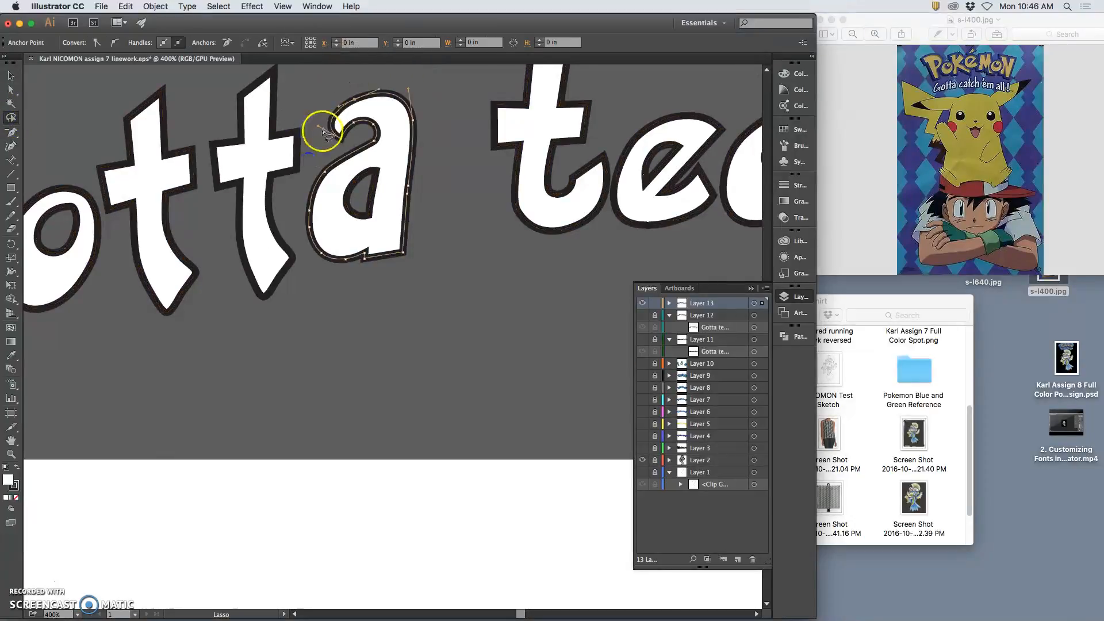
click(315, 141)
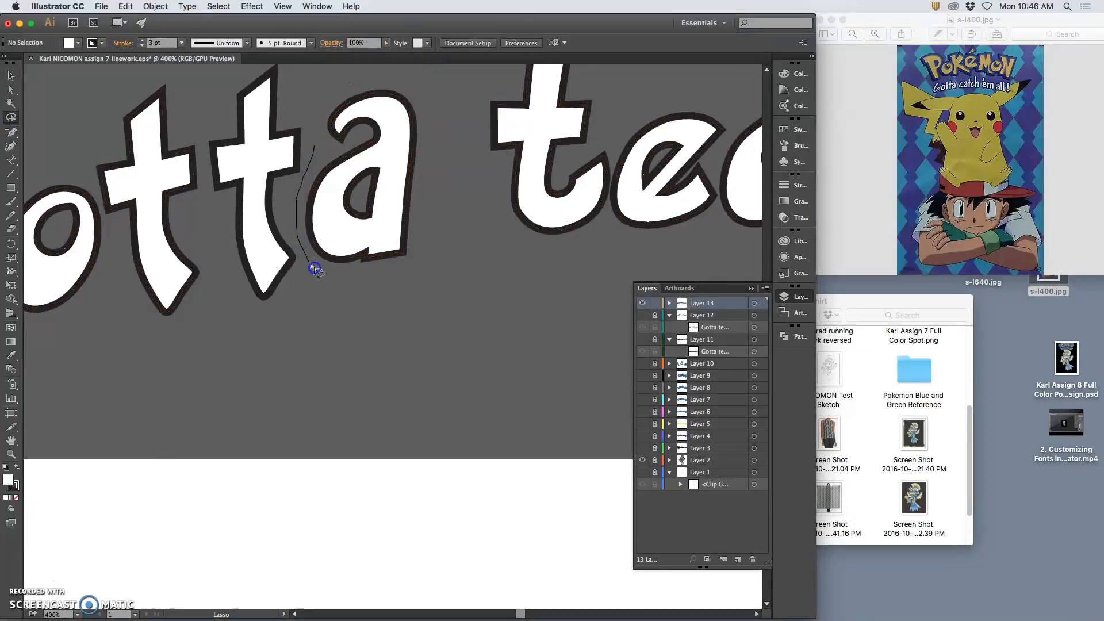
mouse_move(431, 107)
mouse_down()
mouse_move(382, 73)
mouse_move(315, 113)
mouse_up()
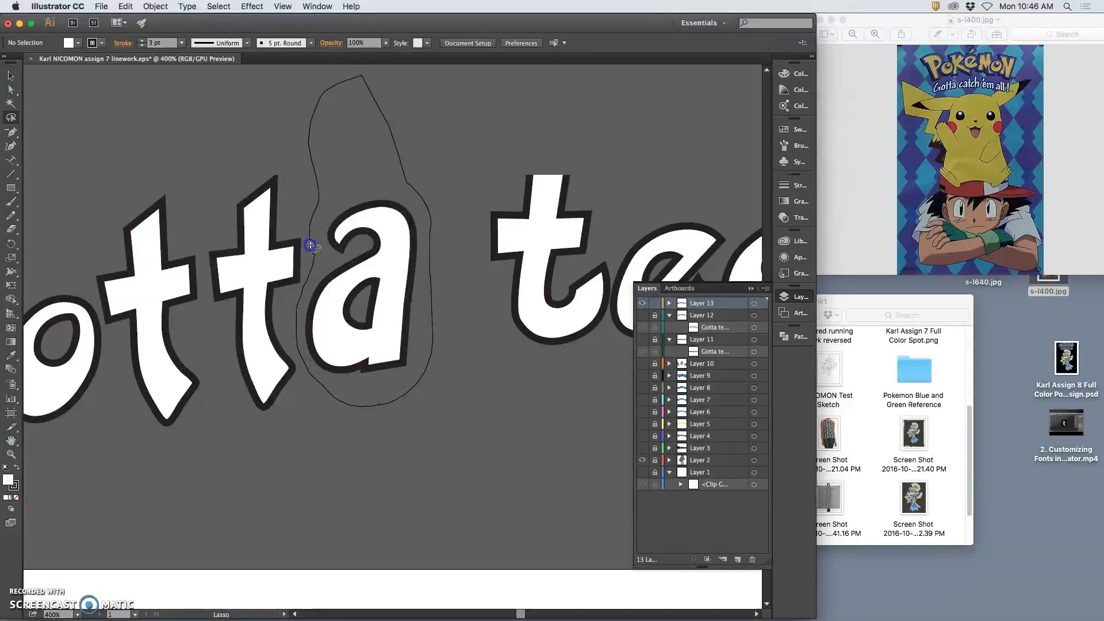
drag(311, 241, 312, 246)
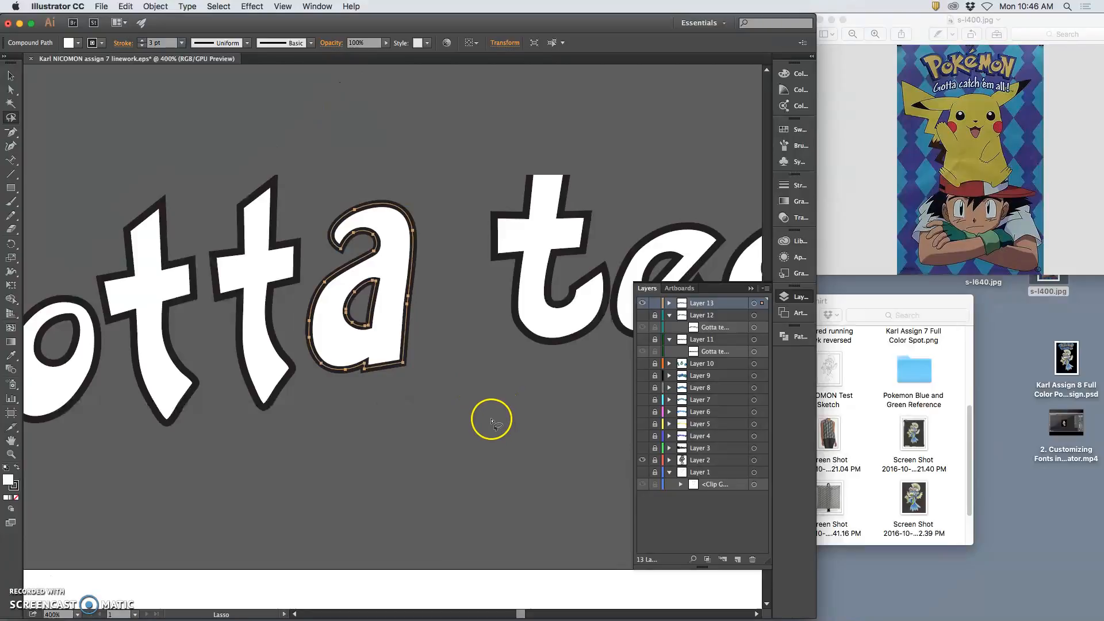
key(ctrl+v)
Move the 'a' copy below the lettering, then lasso and delete the 'a' of teach
key(v)
drag(438, 388, 567, 476)
drag(563, 402, 330, 330)
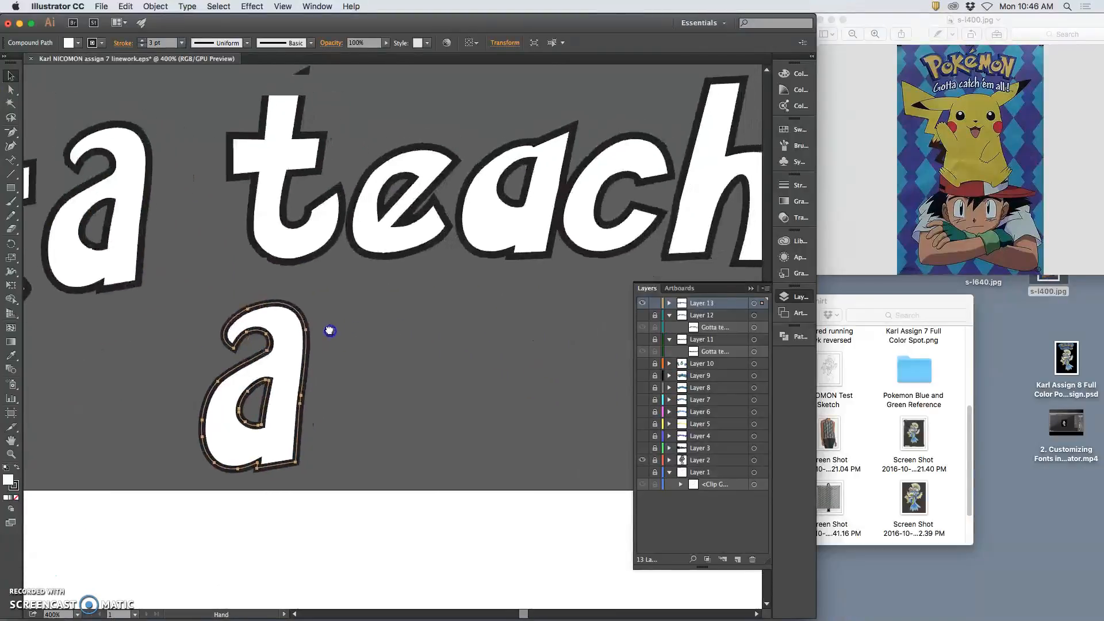
click(473, 236)
key(q)
click(505, 92)
drag(551, 107, 481, 151)
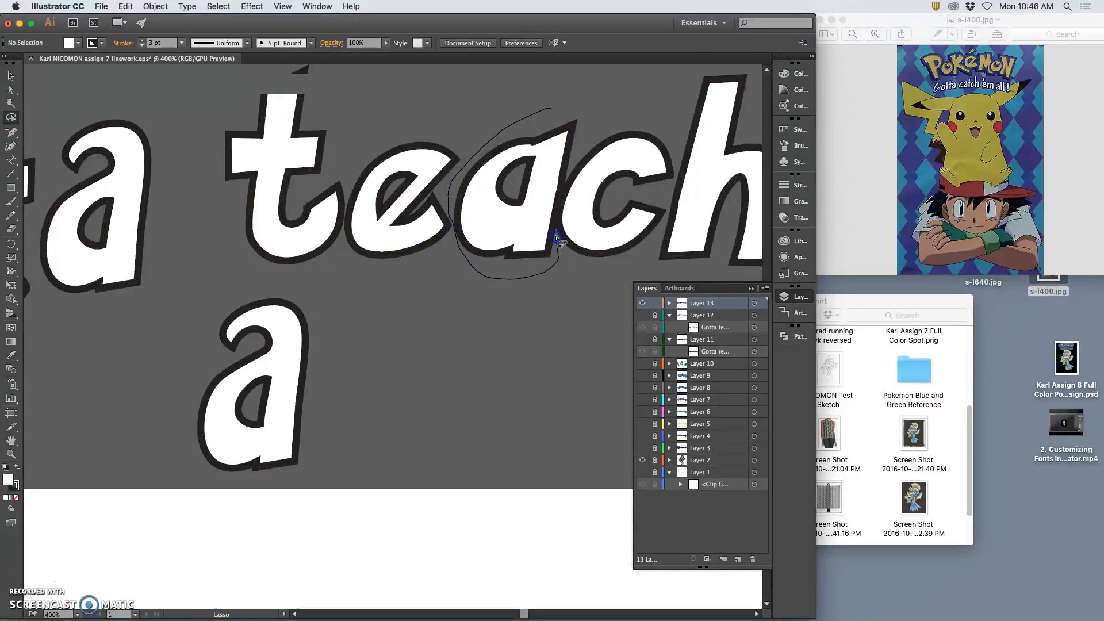
drag(573, 97, 577, 102)
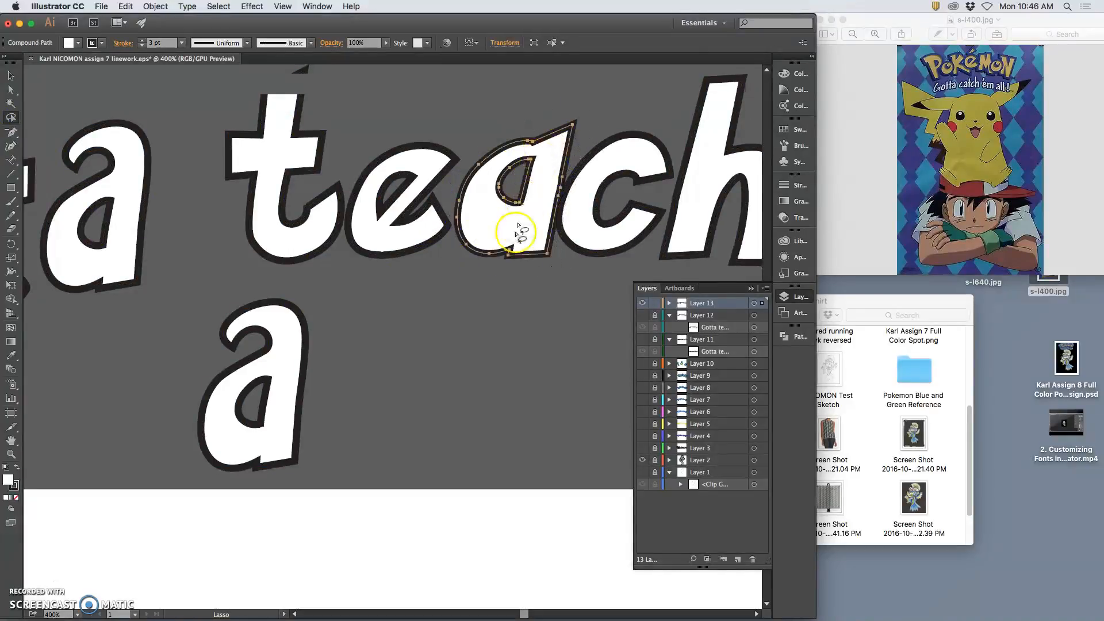
key(Delete)
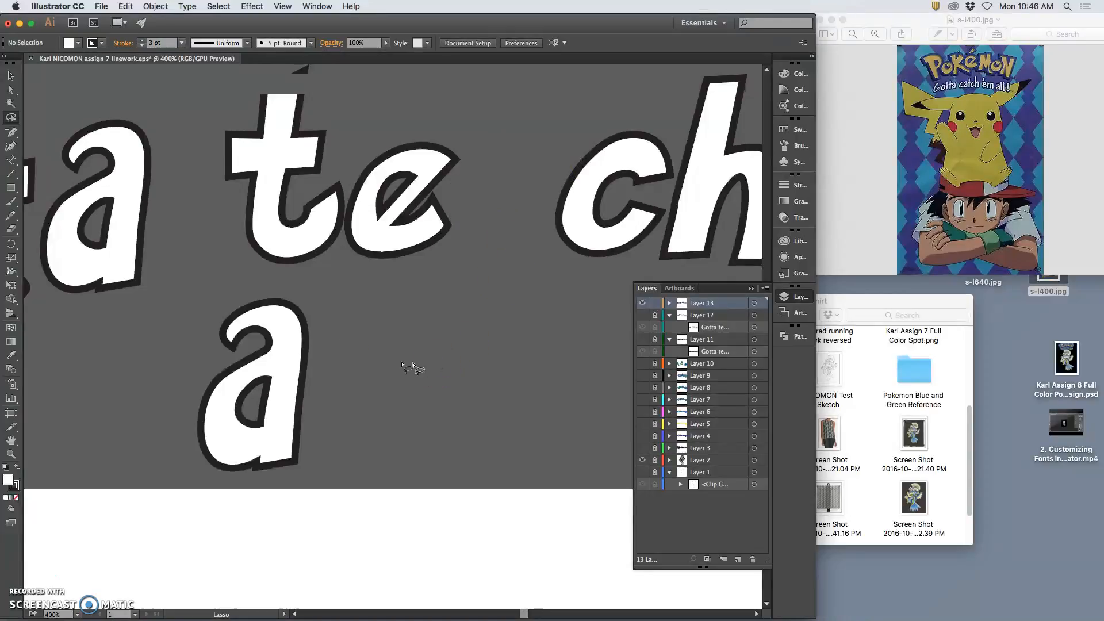
Place the copied 'a' in the teach gap, resize it, tilt it about 5 degrees, and nudge it
click(10, 75)
drag(303, 361, 559, 154)
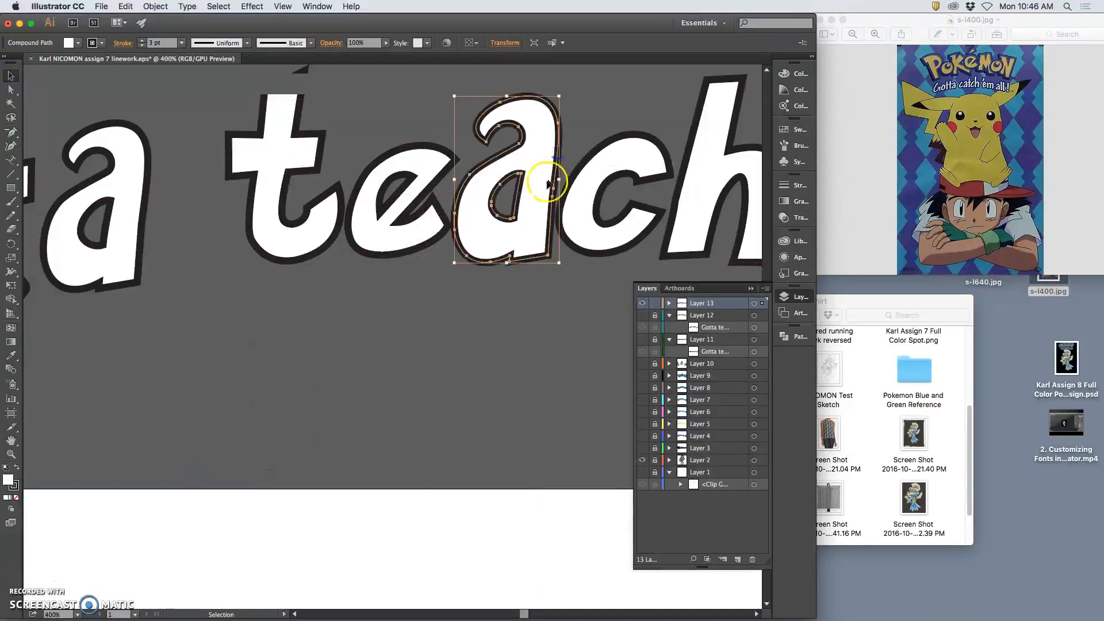
drag(455, 95, 468, 104)
drag(468, 104, 465, 109)
drag(562, 106, 515, 122)
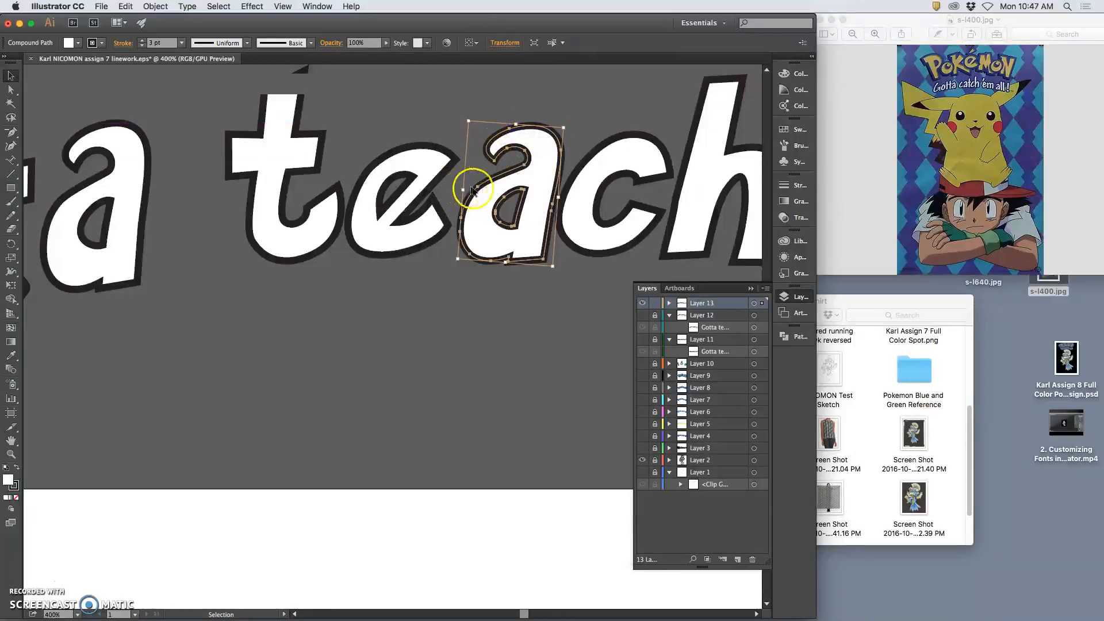
key(Left)
key(Left)
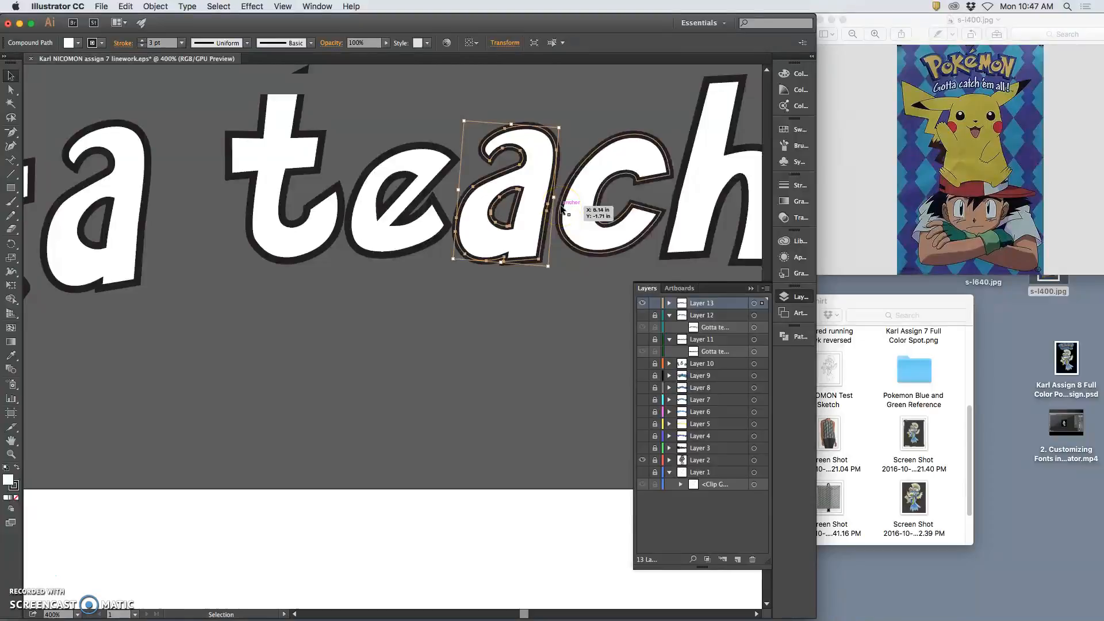
key(Right)
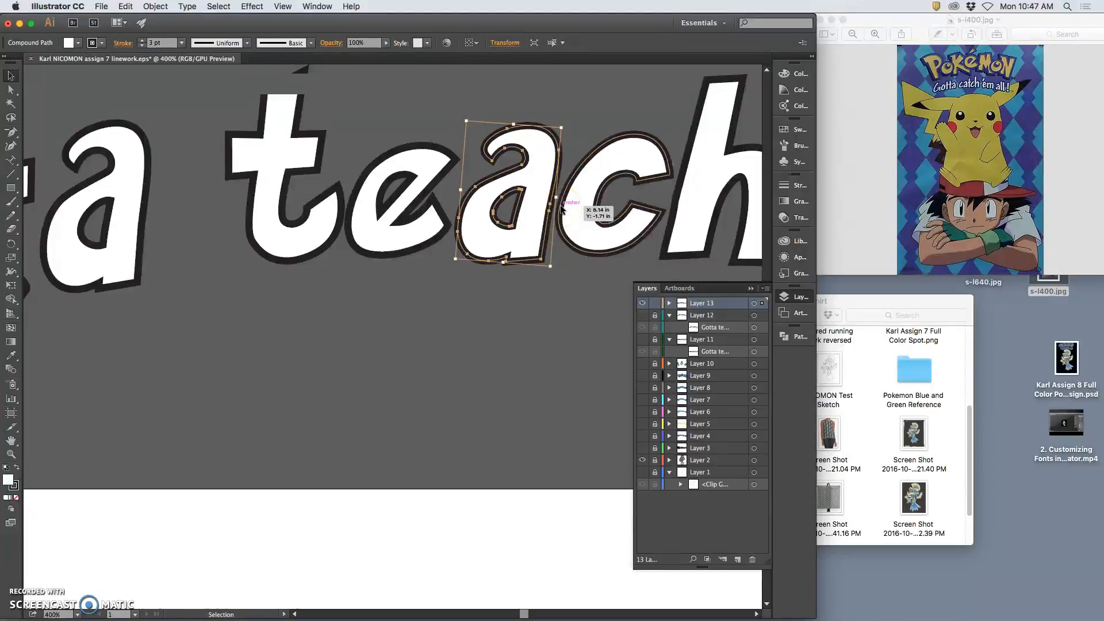
click(402, 369)
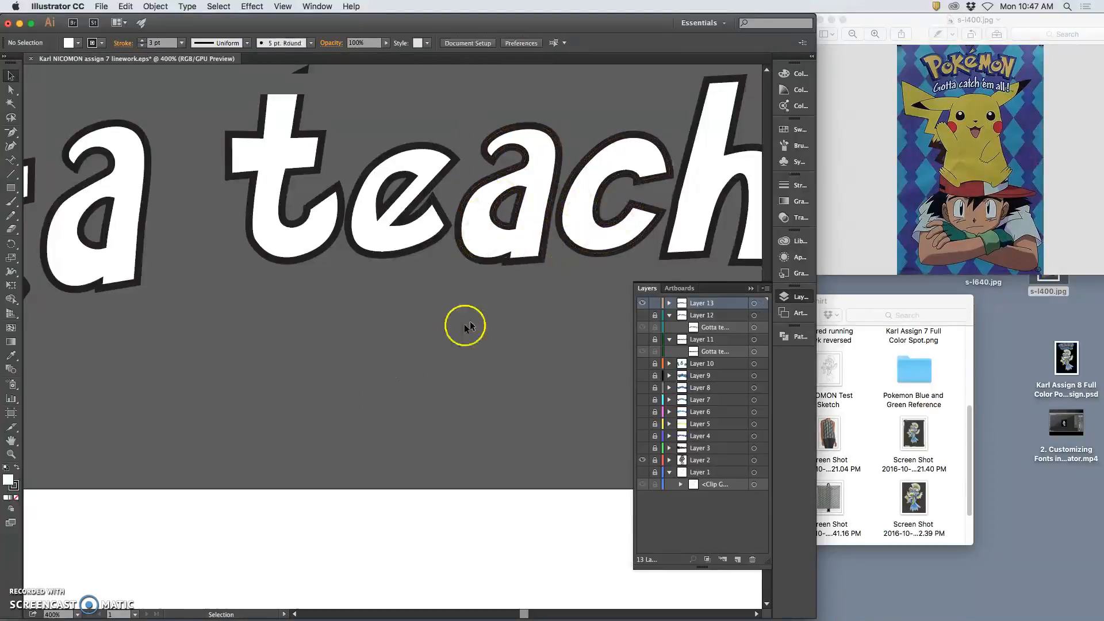
Pan along the lettering to inspect the new 'a' through the end of teach'em
drag(473, 281, 405, 196)
click(396, 356)
drag(397, 461, 241, 377)
drag(362, 375, 331, 239)
drag(554, 321, 423, 239)
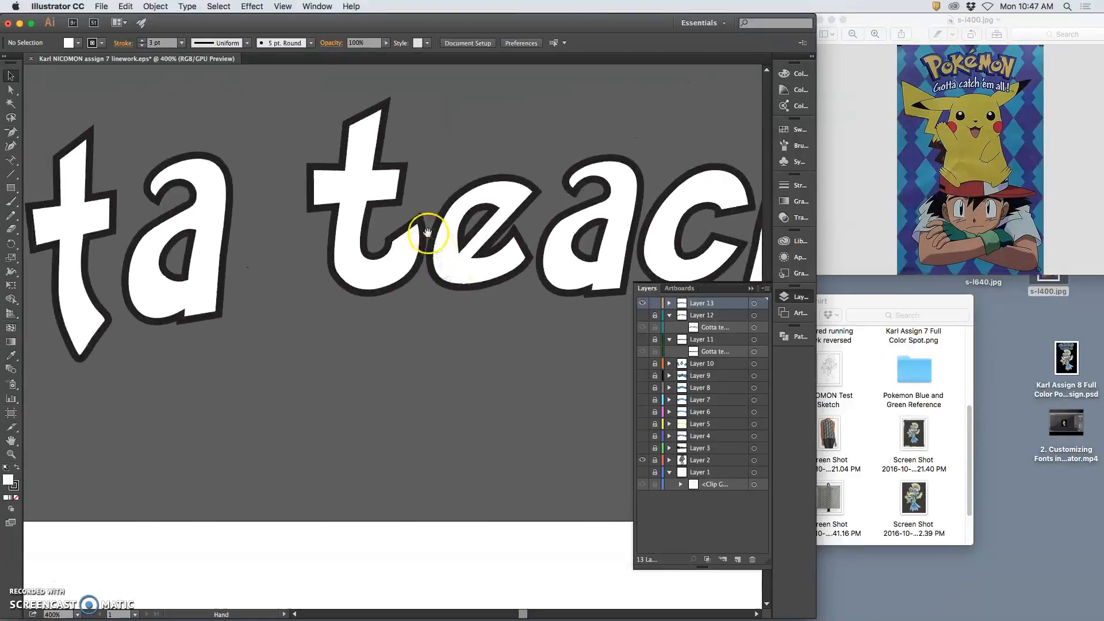
Copy Gotta's second 't' and paste the duplicate below the headline
drag(397, 333, 550, 322)
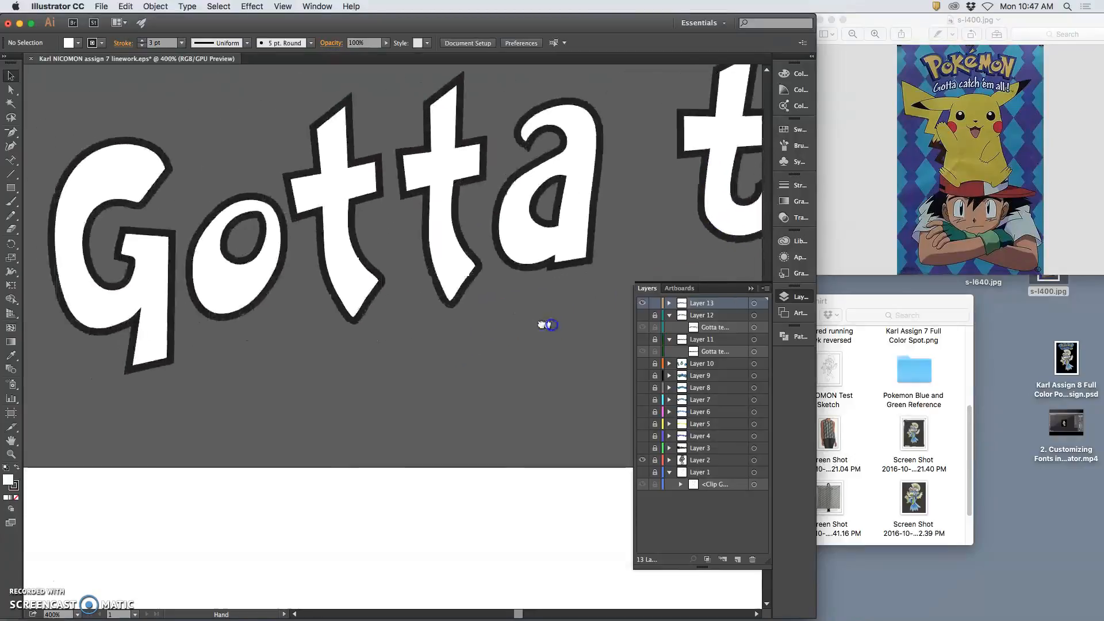
drag(385, 355, 246, 374)
drag(521, 342, 553, 325)
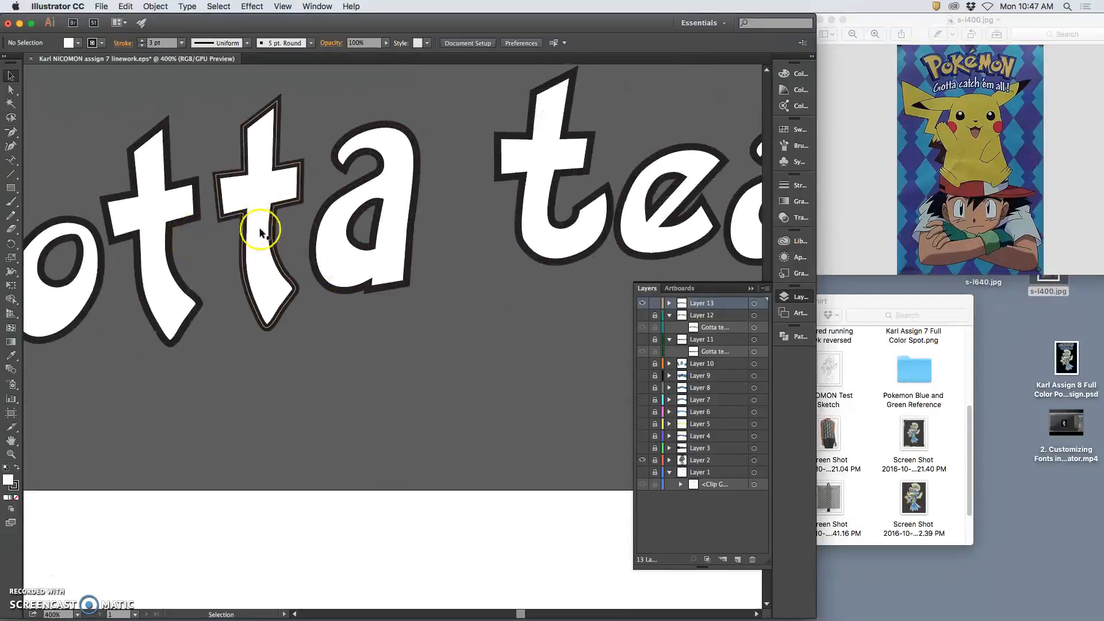
click(272, 233)
key(a)
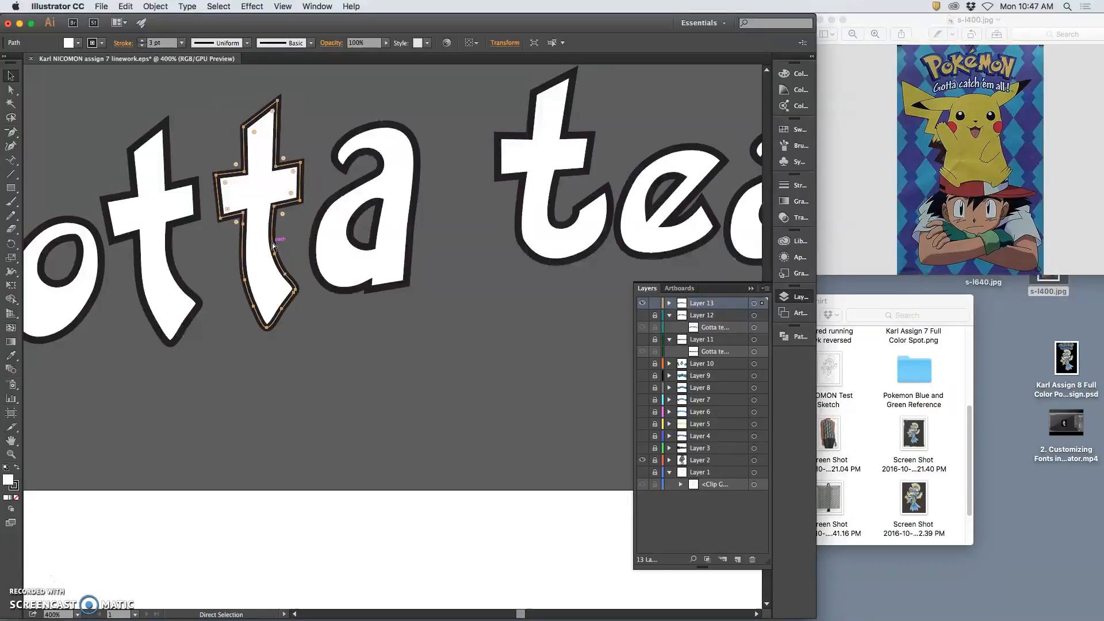
key(super+v)
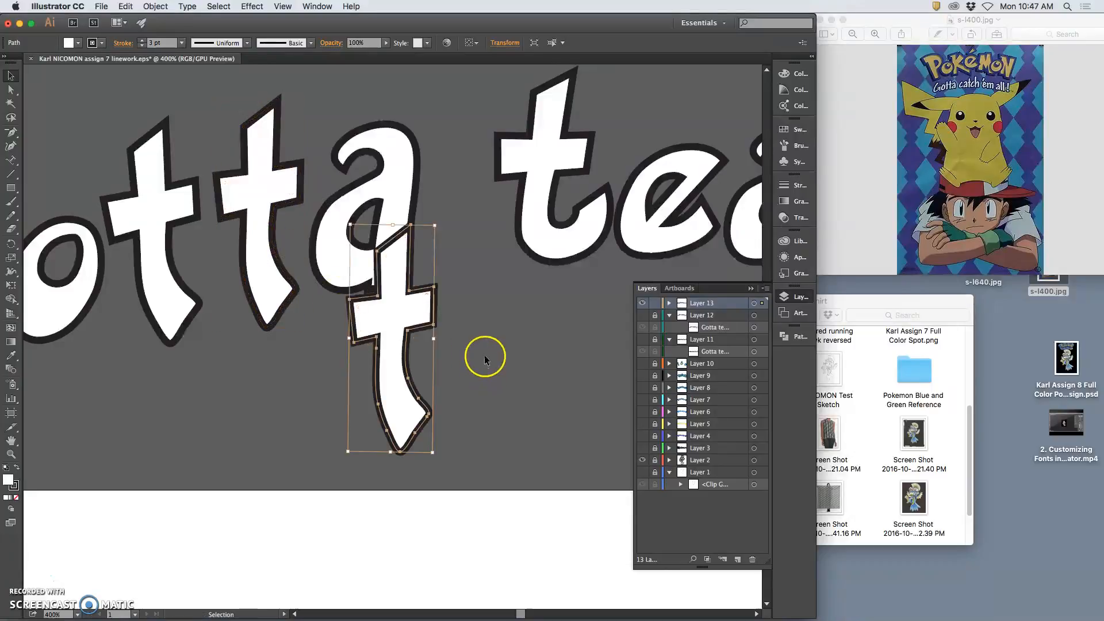
click(551, 262)
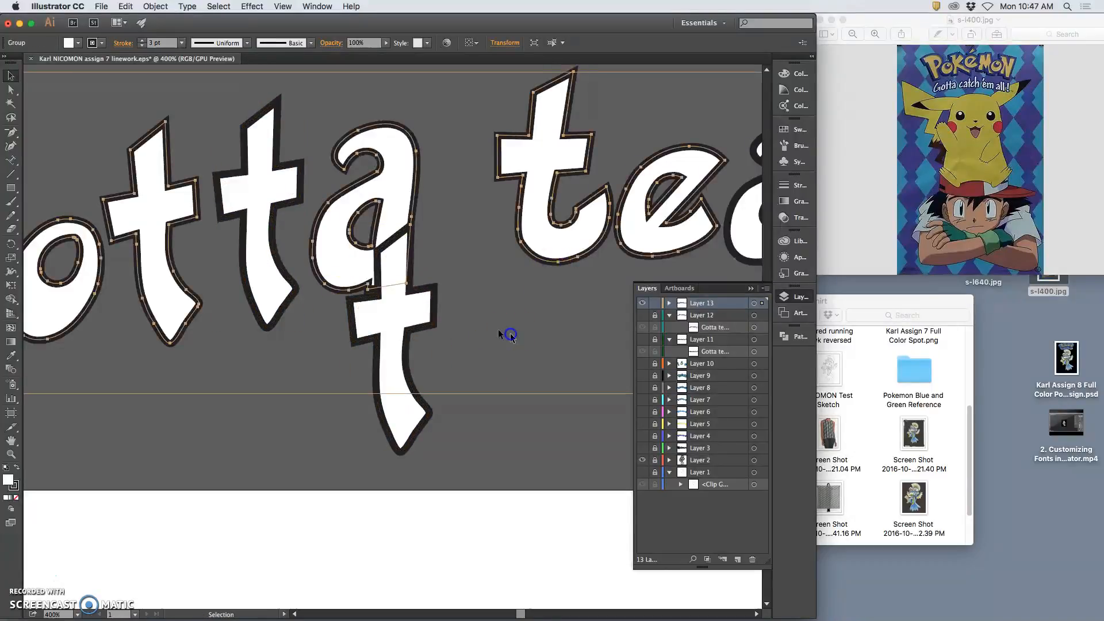
click(510, 335)
Lasso-select the 't' of teach, delete it, and zoom out
click(10, 117)
mouse_move(597, 118)
mouse_down()
mouse_move(582, 56)
mouse_move(514, 178)
mouse_move(476, 349)
mouse_move(470, 442)
mouse_move(488, 548)
mouse_move(525, 599)
mouse_up()
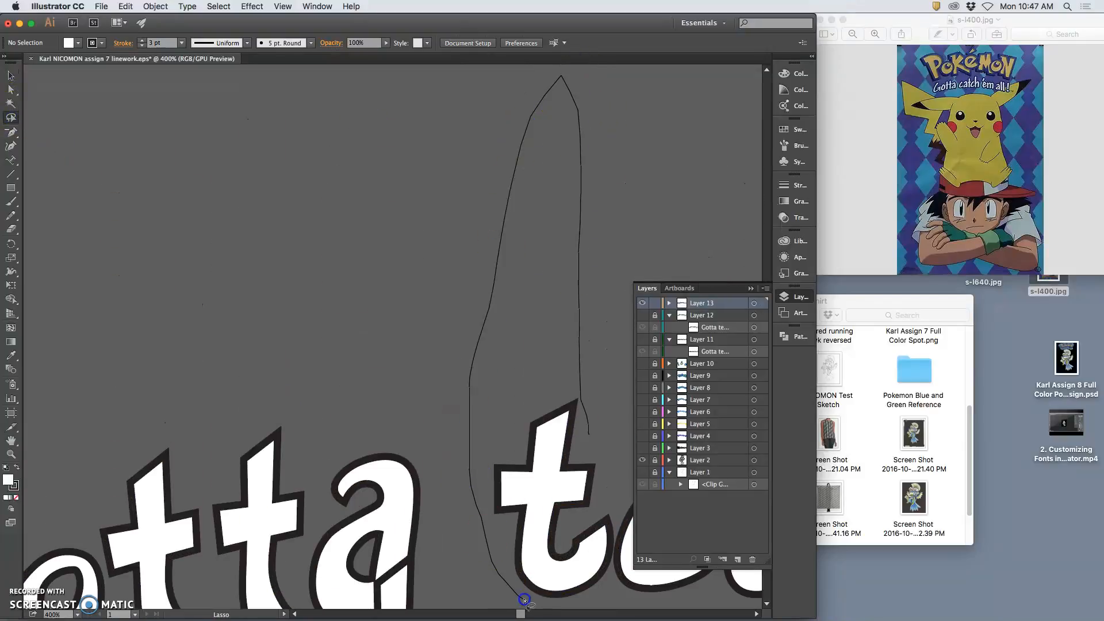
drag(617, 535, 609, 452)
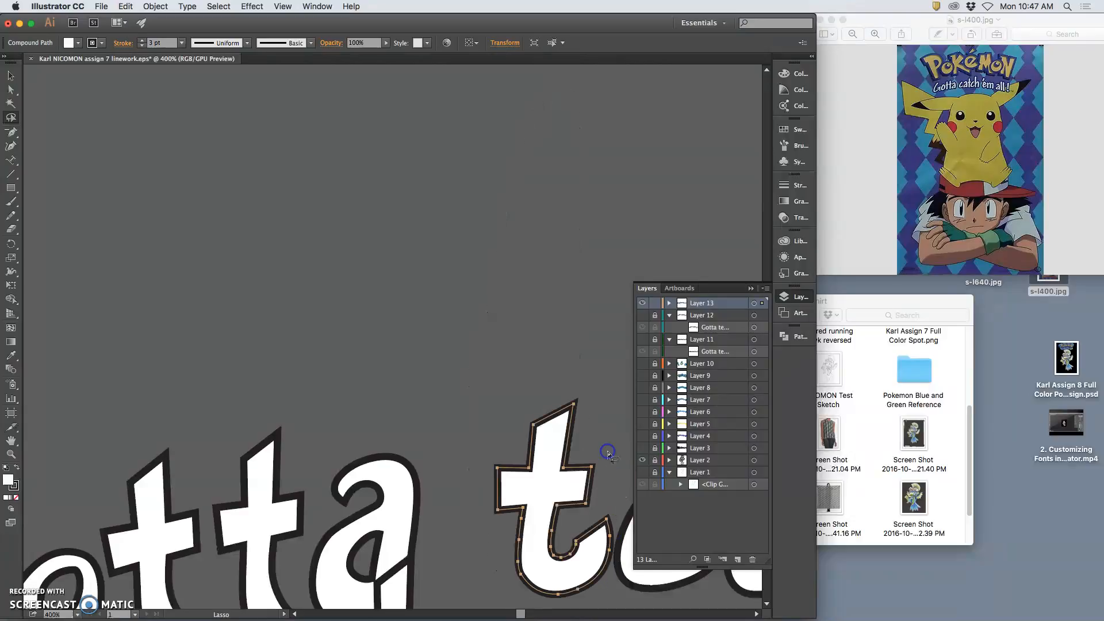
click(669, 303)
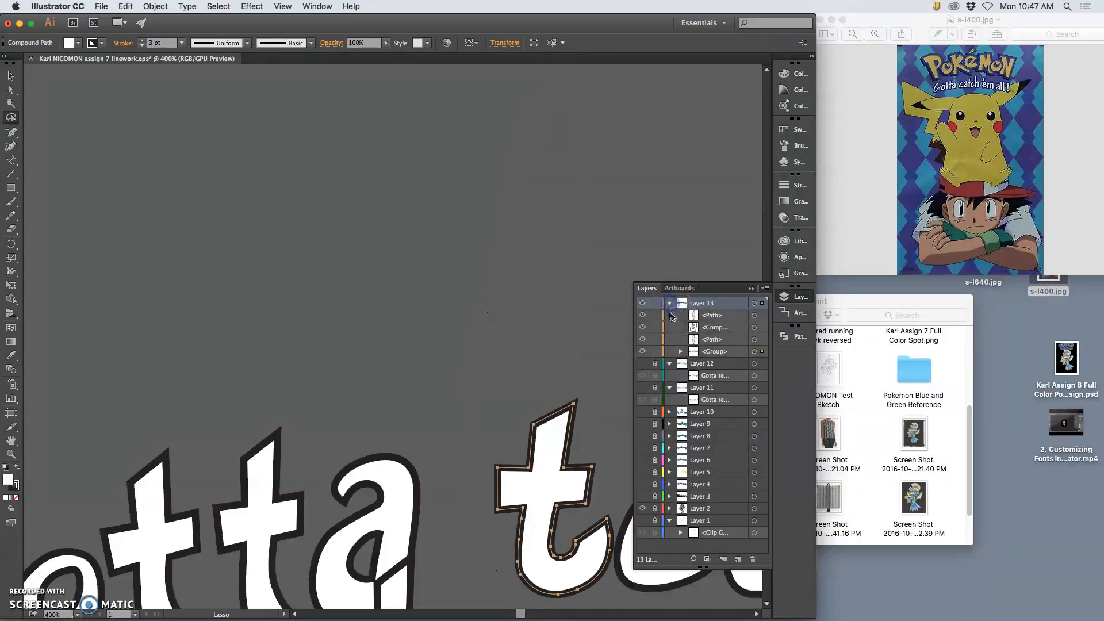
click(681, 351)
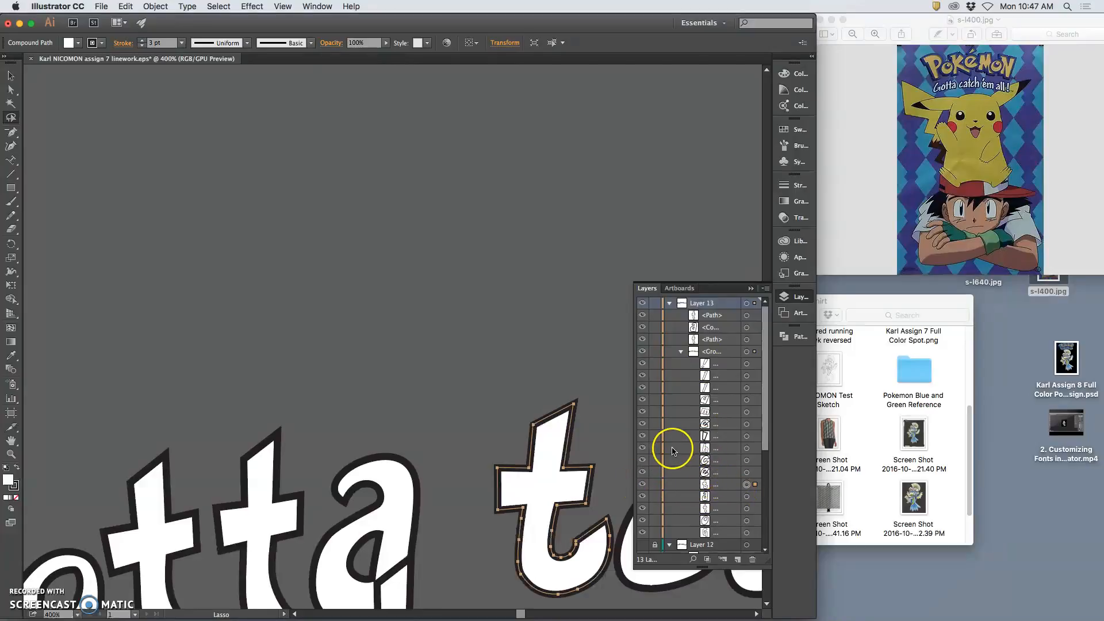
key(Delete)
key(super+minus)
key(super+minus)
key(super+minus)
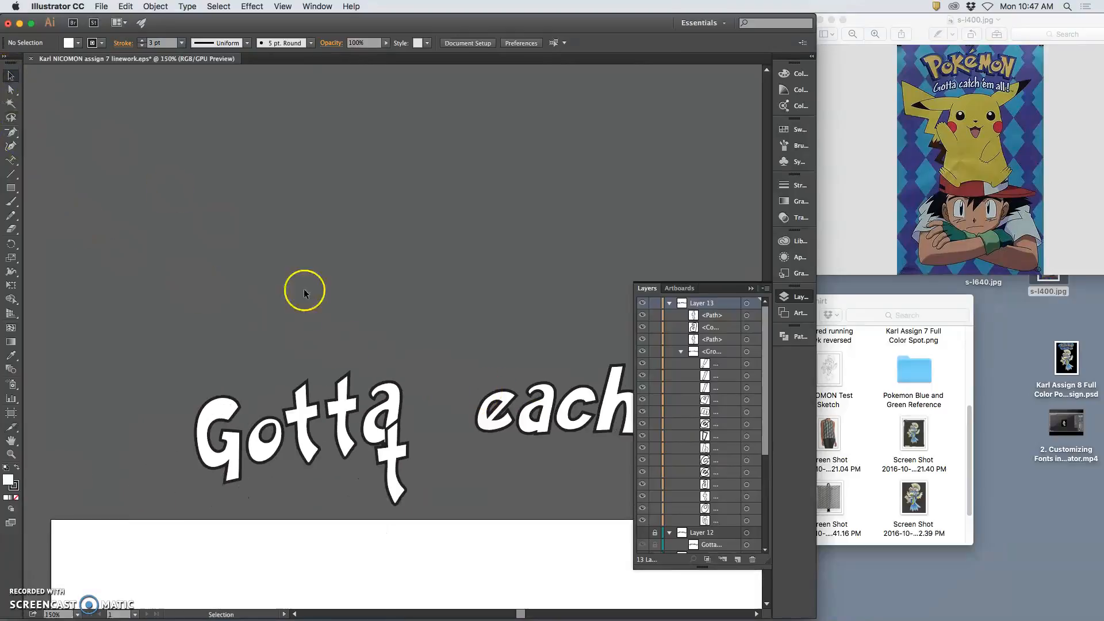
Move the copied 't' toward 'each'
click(407, 455)
drag(407, 456, 474, 400)
click(522, 463)
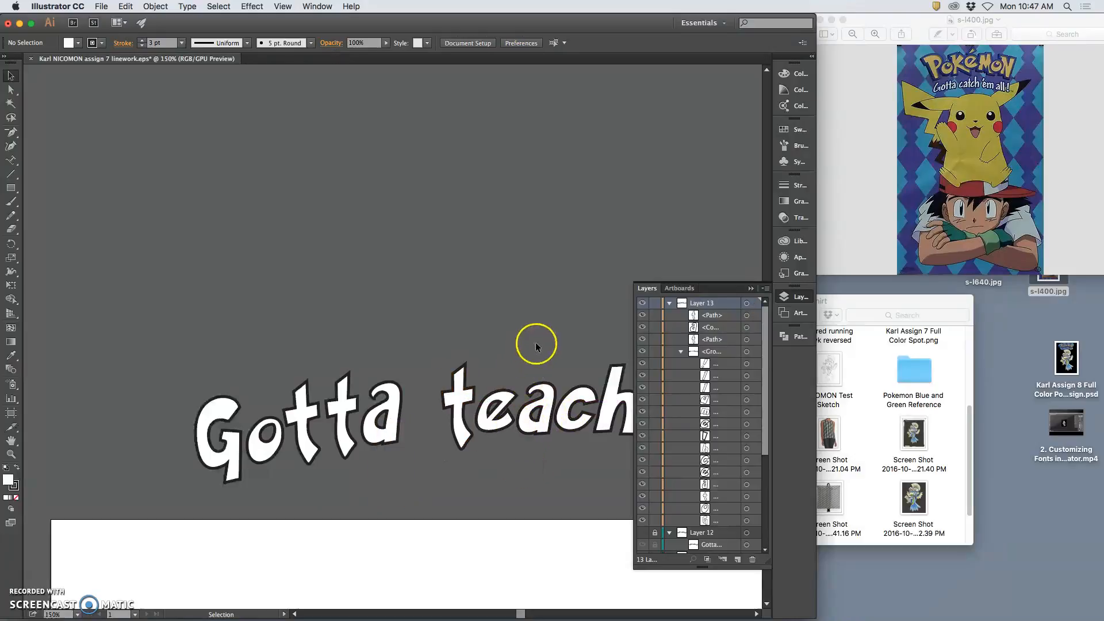
scroll(525, 322, right, 5)
scroll(525, 323, down, 3)
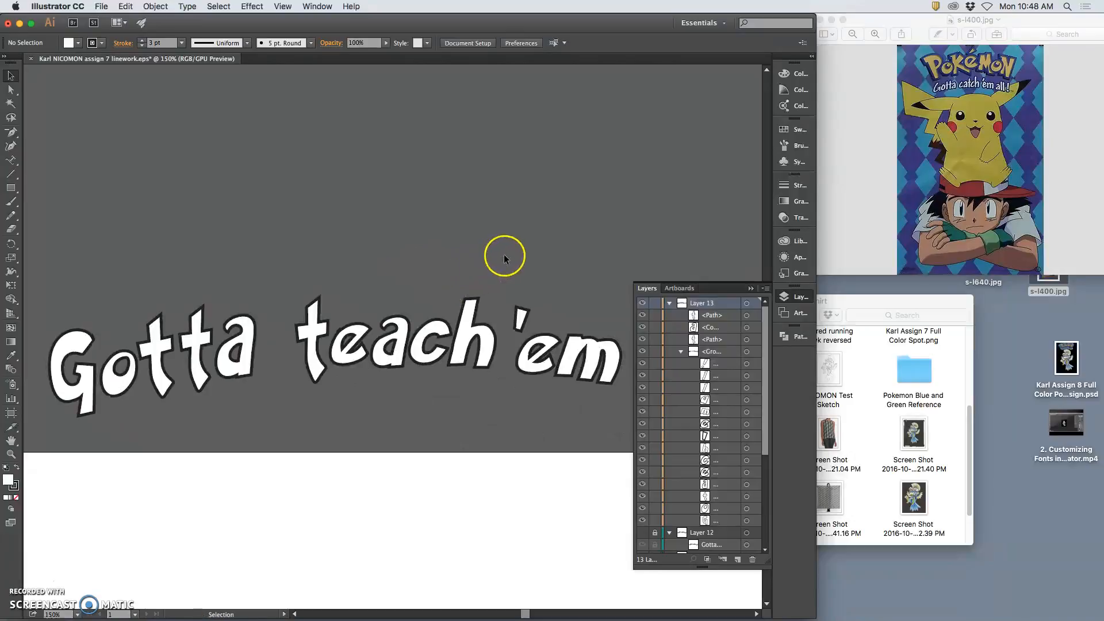
Delete the stray duplicate 't' left below Gotta
key(v)
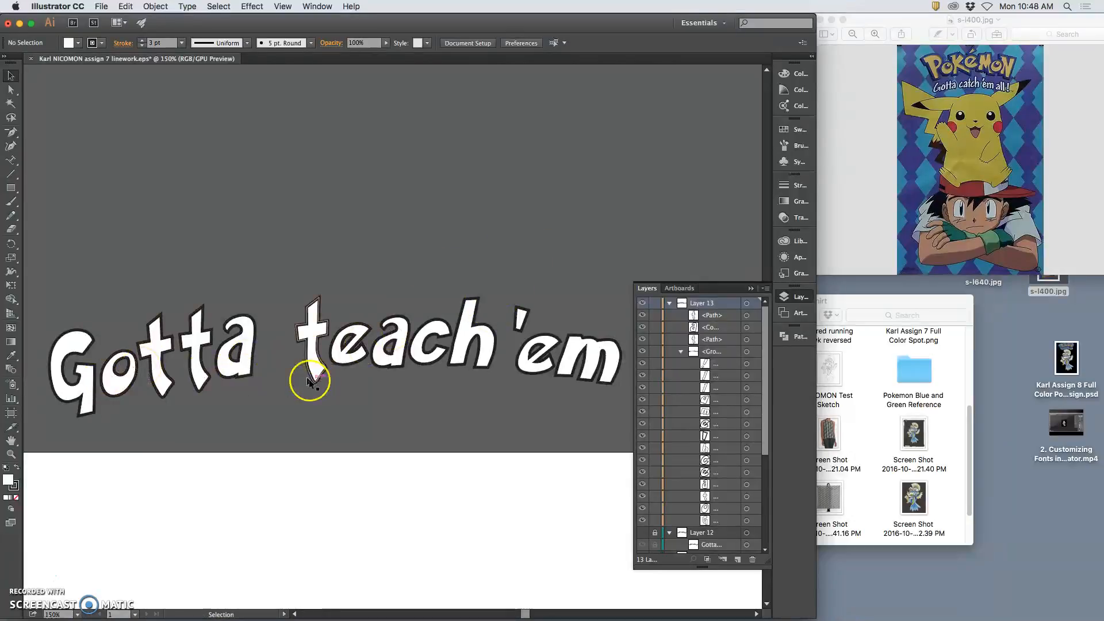
key(super+z)
key(super+z)
key(a)
key(v)
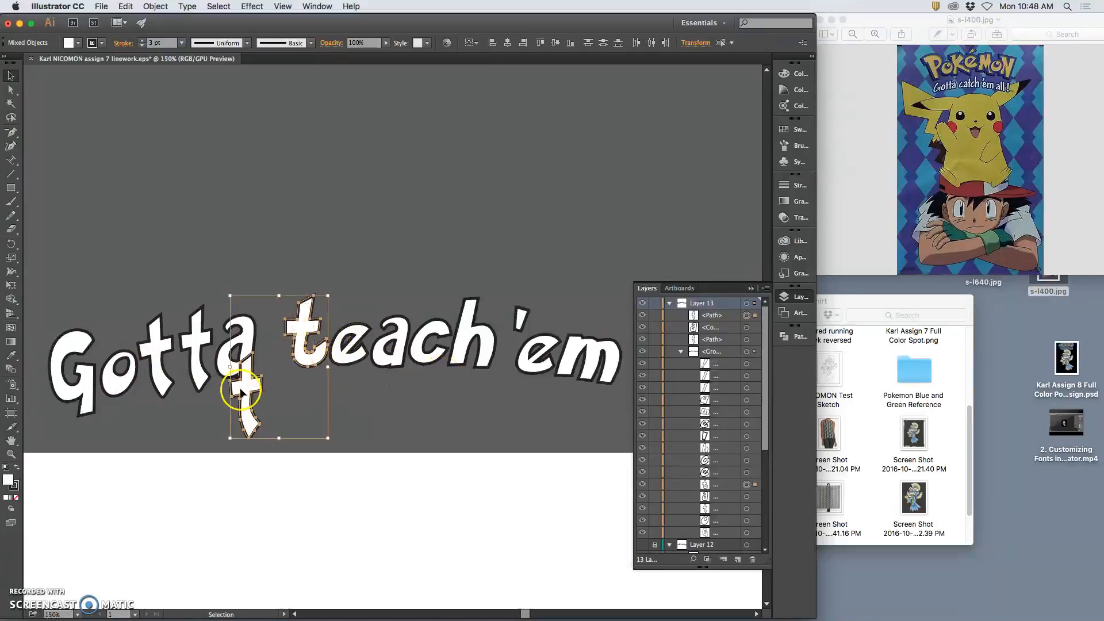
click(251, 397)
click(372, 421)
click(247, 414)
key(Delete)
Enlarge the t of teach, tilt it slightly counter-clockwise, and stretch its tail lower
click(308, 345)
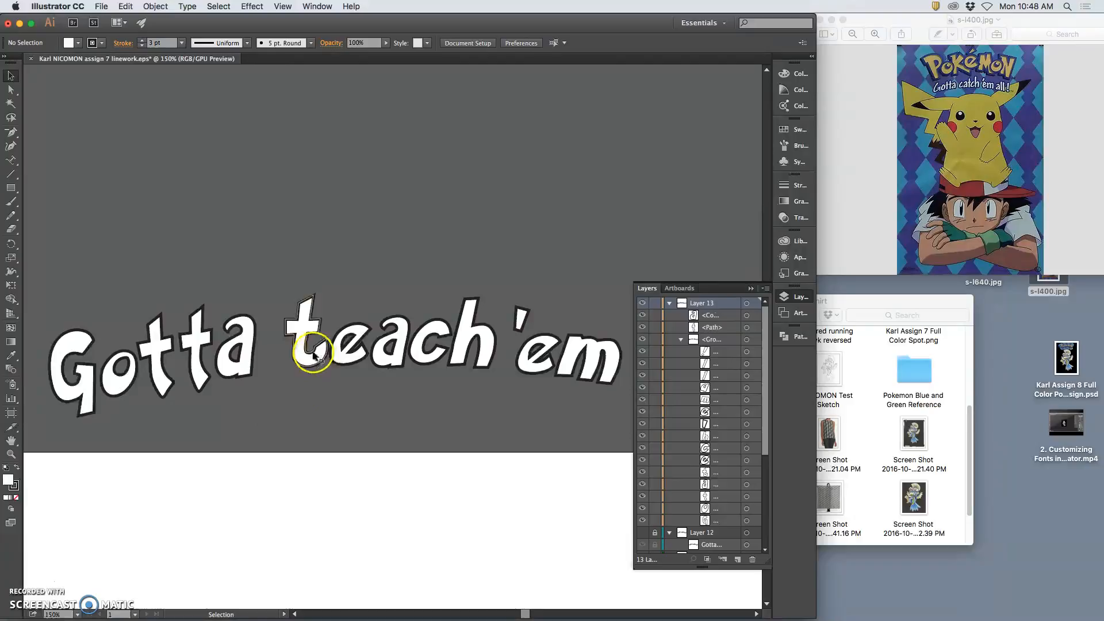
click(315, 353)
click(332, 268)
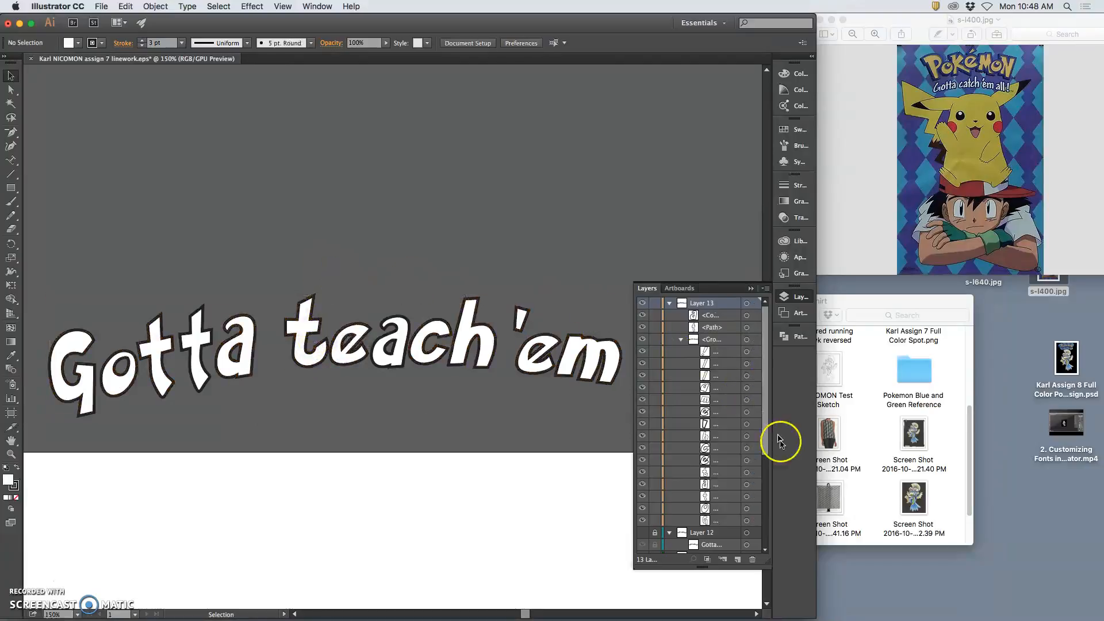
click(747, 472)
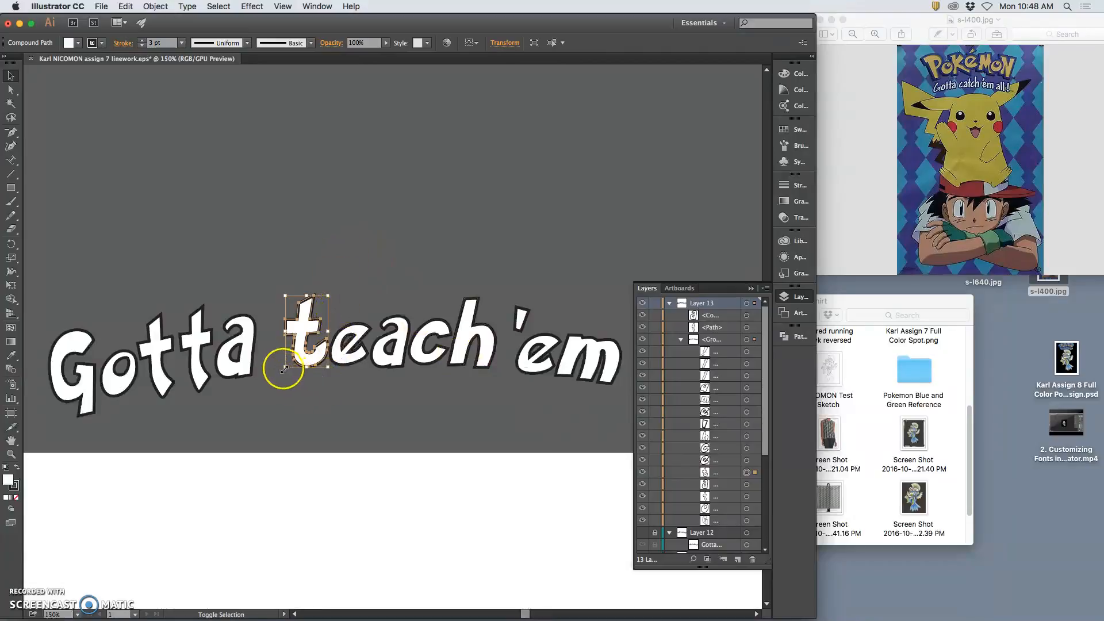
drag(286, 368, 271, 390)
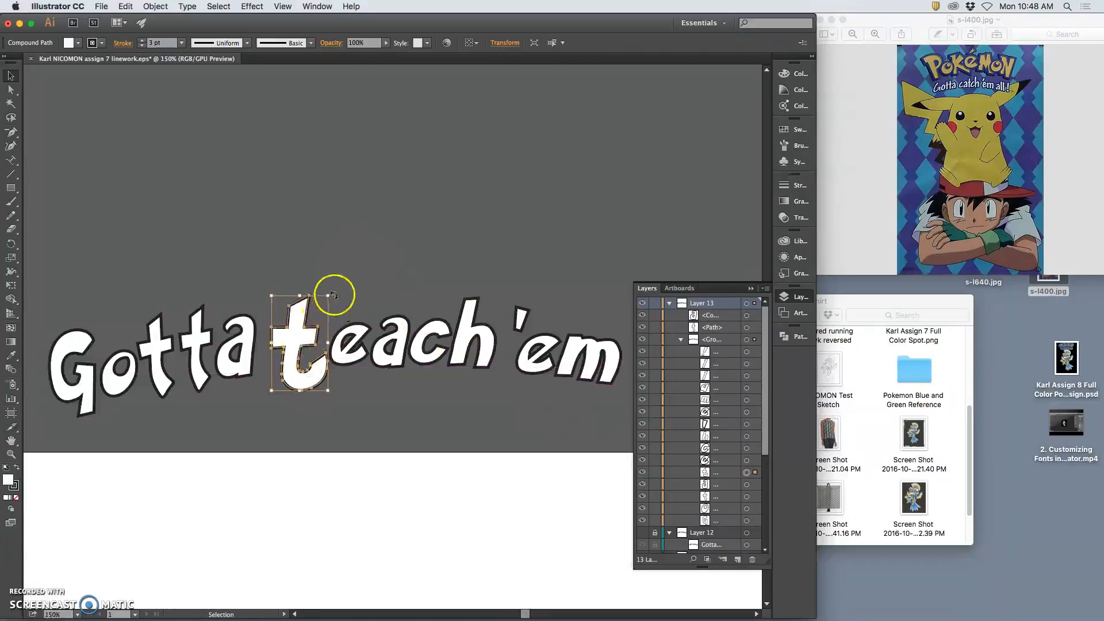
drag(338, 291, 325, 289)
mouse_move(344, 373)
mouse_down()
mouse_move(302, 382)
mouse_move(303, 402)
mouse_move(331, 393)
mouse_move(328, 344)
mouse_move(345, 353)
mouse_move(325, 395)
mouse_move(297, 399)
mouse_move(298, 351)
mouse_move(350, 295)
mouse_up()
Nudge the 't' closer to 'each' and zoom in to 300% on it
key(Right)
key(Right)
key(Right)
key(Right)
key(Right)
key(Right)
key(Right)
key(Right)
key(Right)
key(Right)
key(Right)
key(Right)
key(Right)
key(Right)
key(Right)
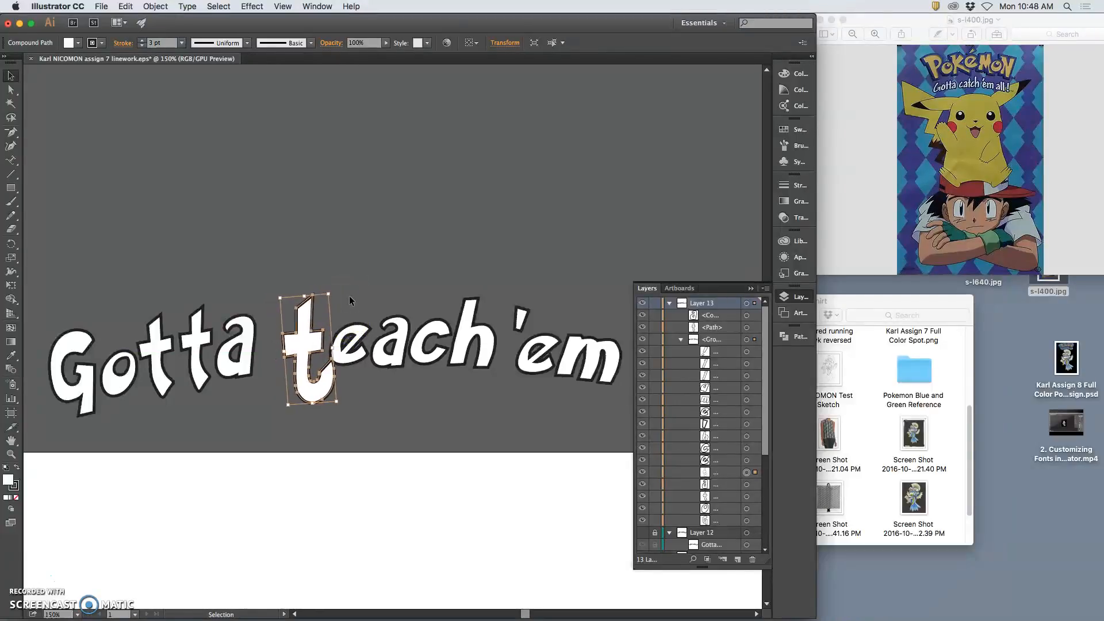
key(Right)
key(Right)
key(Right)
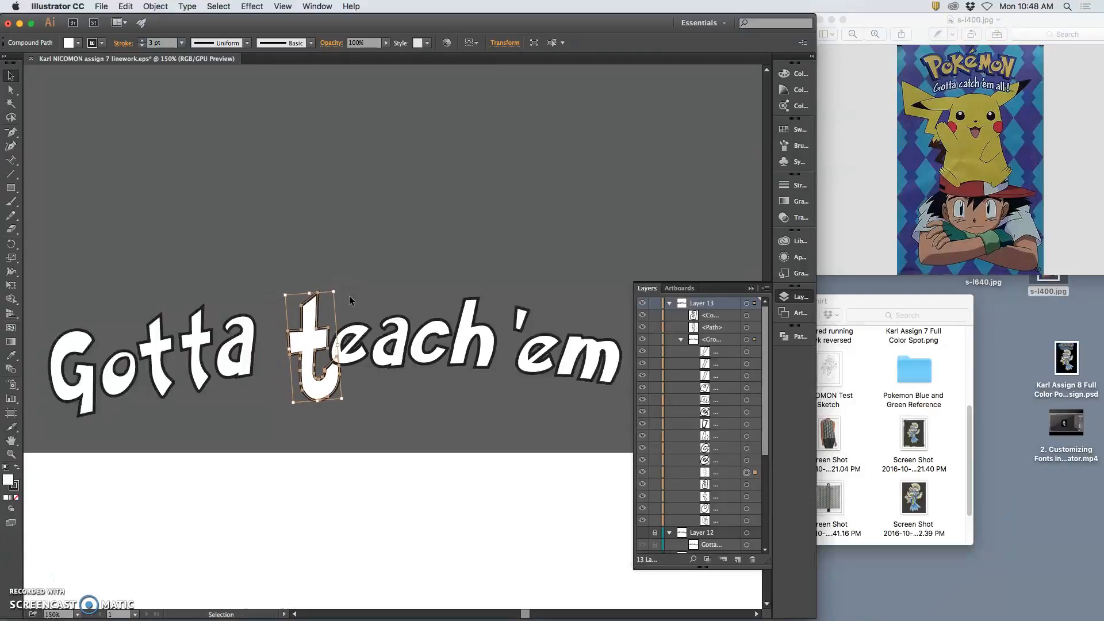
key(Up)
key(Up)
key(Left)
key(Left)
key(super+equal)
key(super+equal)
drag(407, 316, 489, 222)
Pencil-redraw the t's lower-left edge, crossbar underside, stem and tail, then deselect and zoom to 150%
click(398, 210)
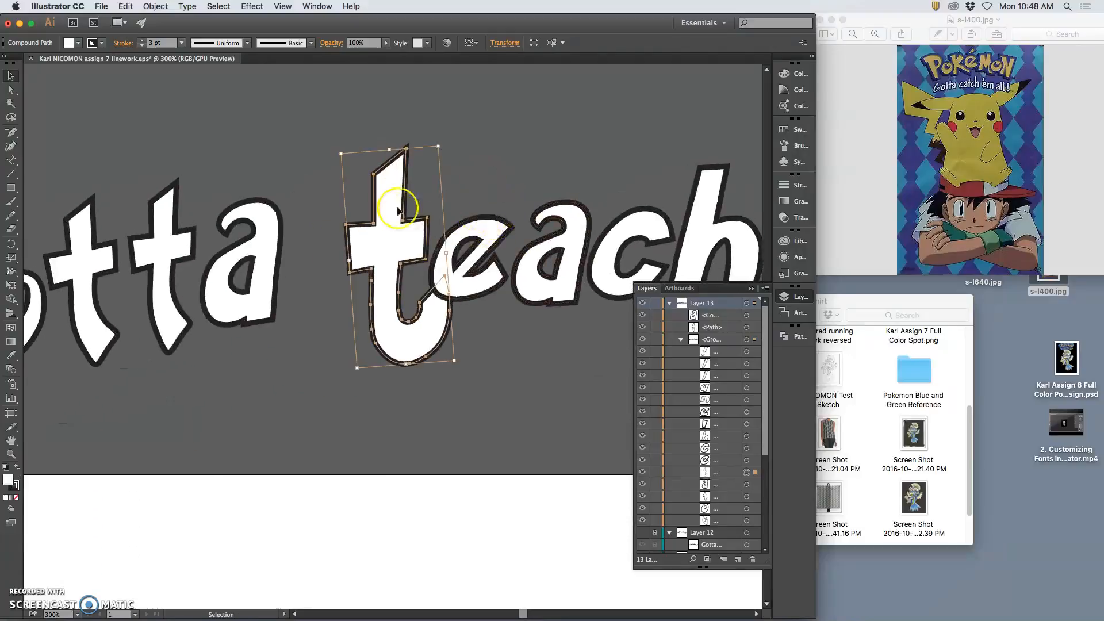
click(10, 215)
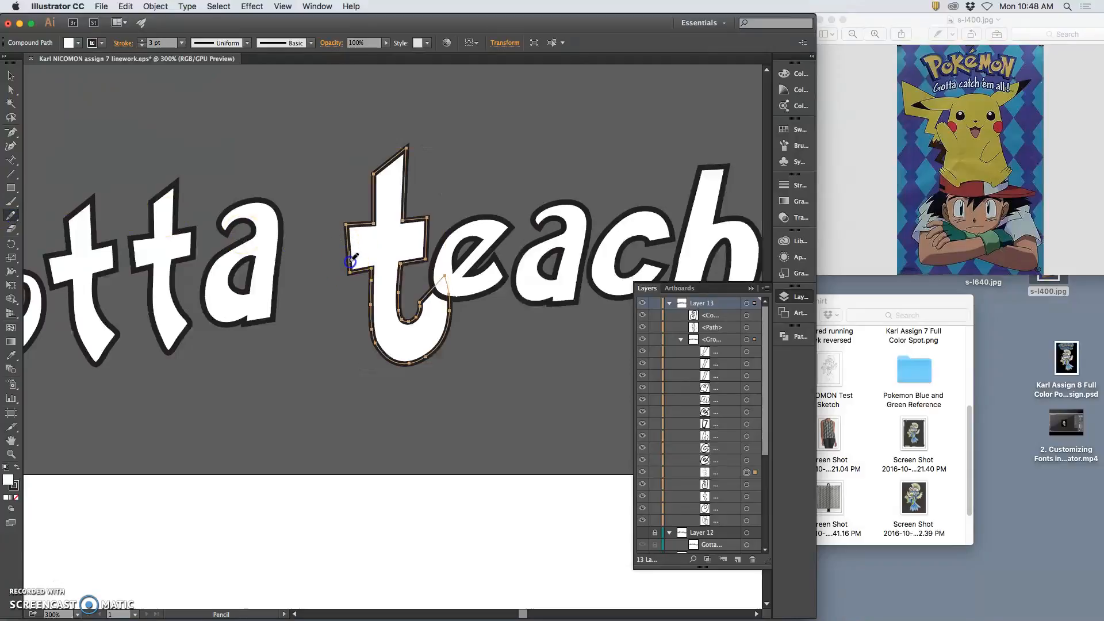
drag(371, 266, 370, 296)
mouse_move(372, 276)
mouse_down()
mouse_move(371, 334)
mouse_move(428, 273)
mouse_move(429, 221)
mouse_up()
mouse_move(401, 277)
mouse_down()
mouse_move(401, 317)
mouse_move(402, 269)
mouse_move(427, 248)
mouse_move(423, 295)
mouse_move(420, 287)
mouse_move(394, 319)
mouse_move(402, 266)
mouse_up()
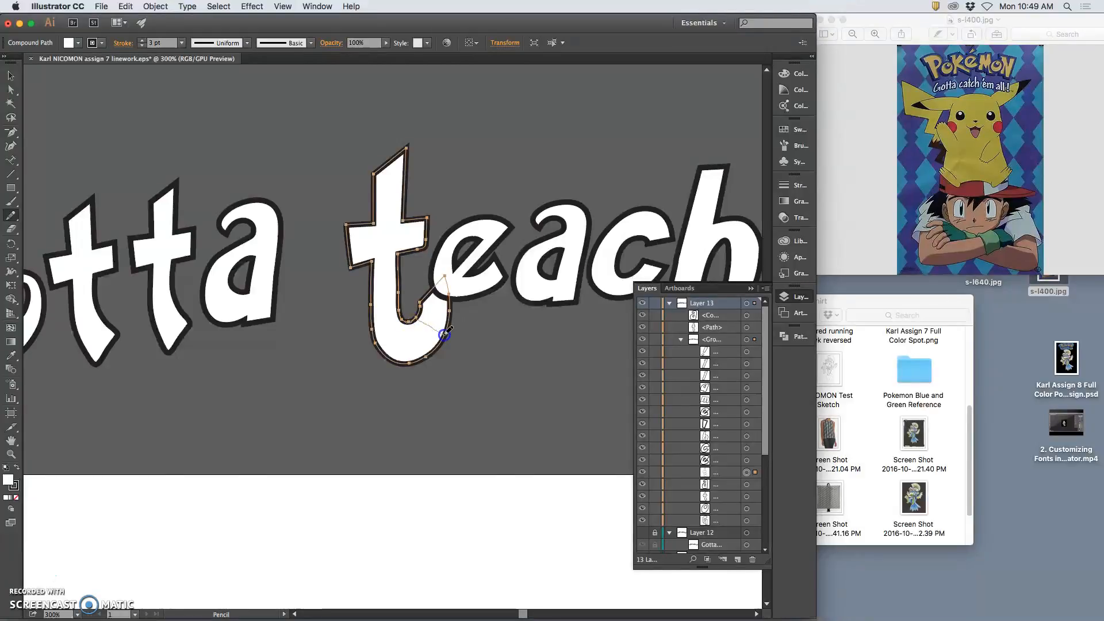
drag(426, 356, 424, 359)
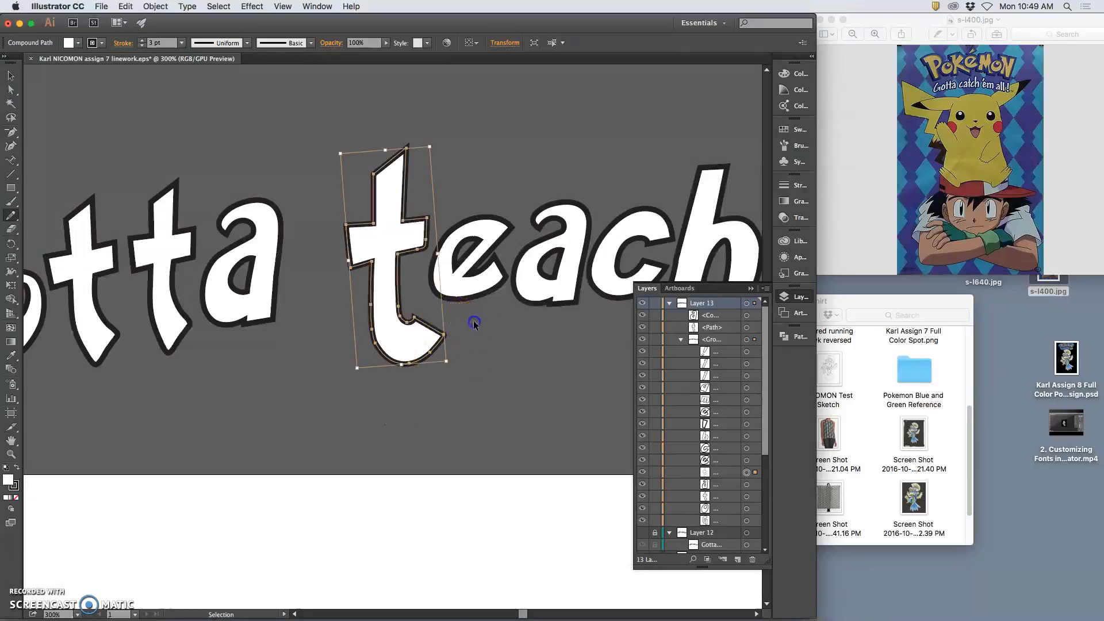
key(super+shift+a)
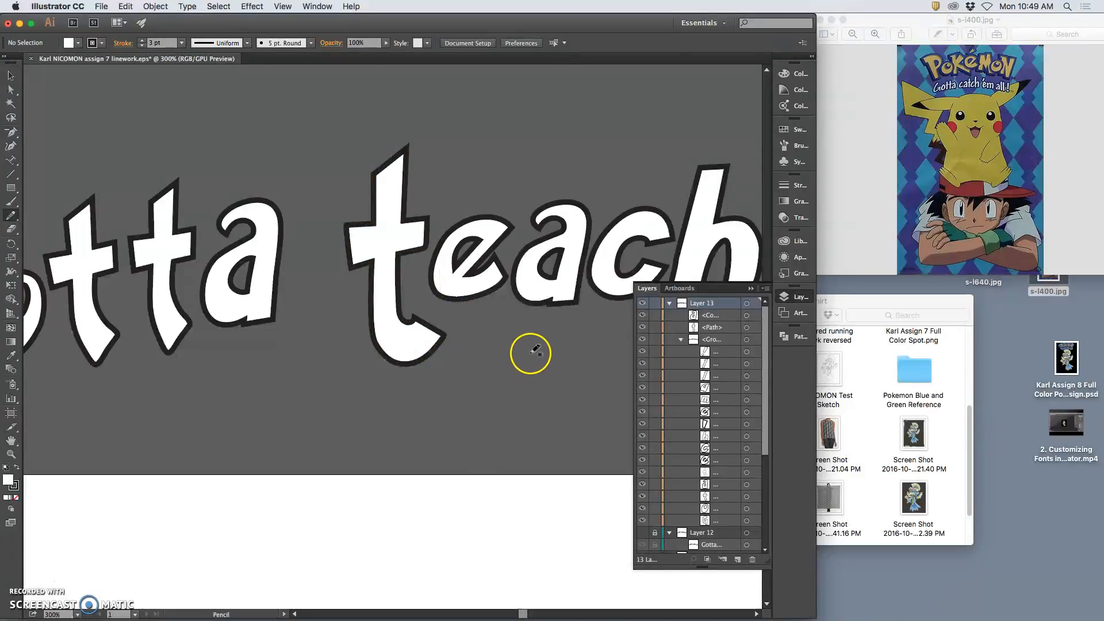
key(super+minus)
key(super+minus)
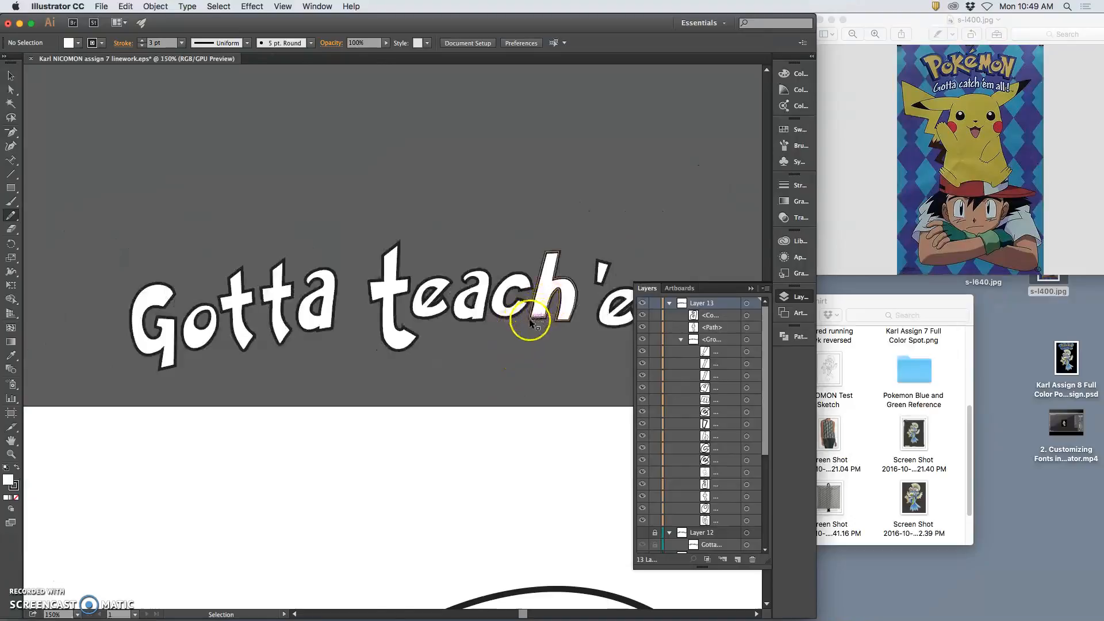
Enlarge the e of 'teach' slightly with its bounding box
key(super+minus)
mouse_move(495, 332)
mouse_down()
mouse_move(382, 296)
mouse_move(394, 296)
mouse_up()
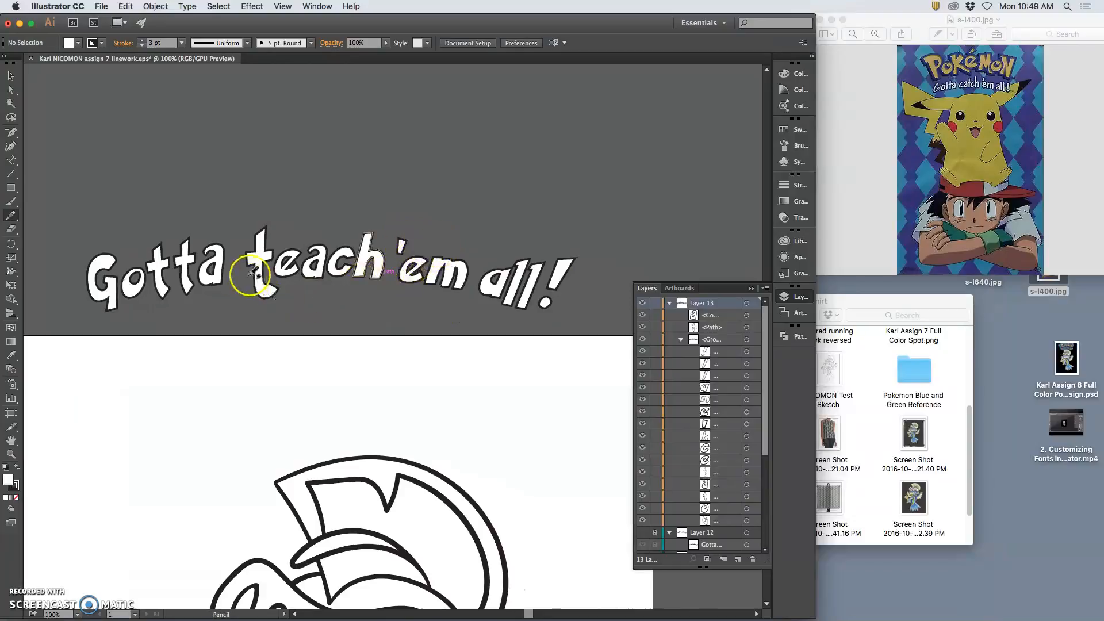
click(10, 118)
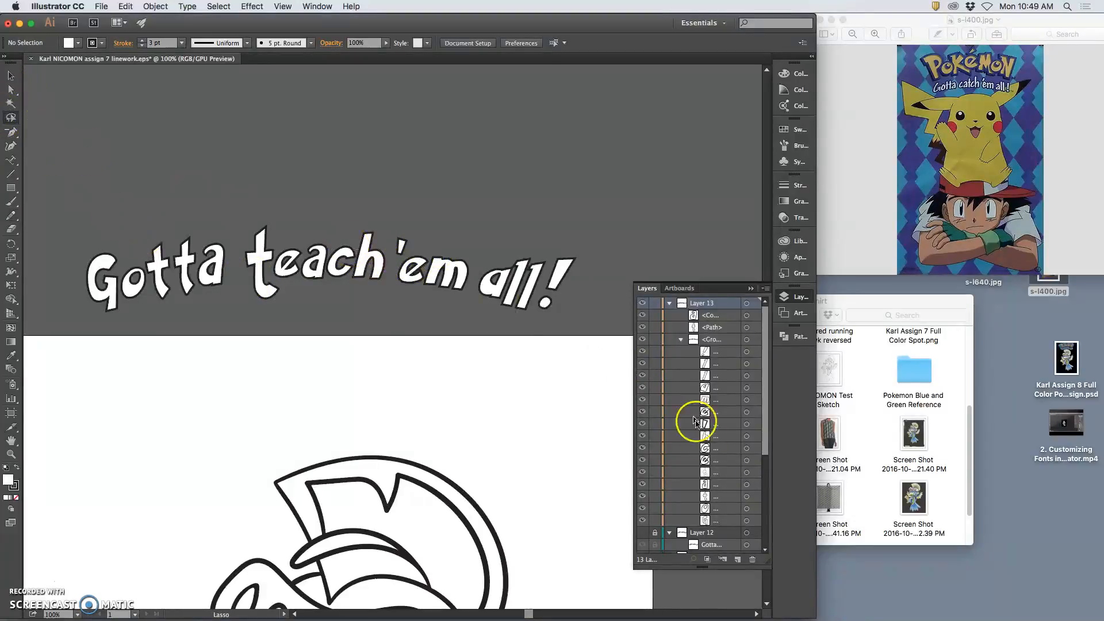
click(642, 460)
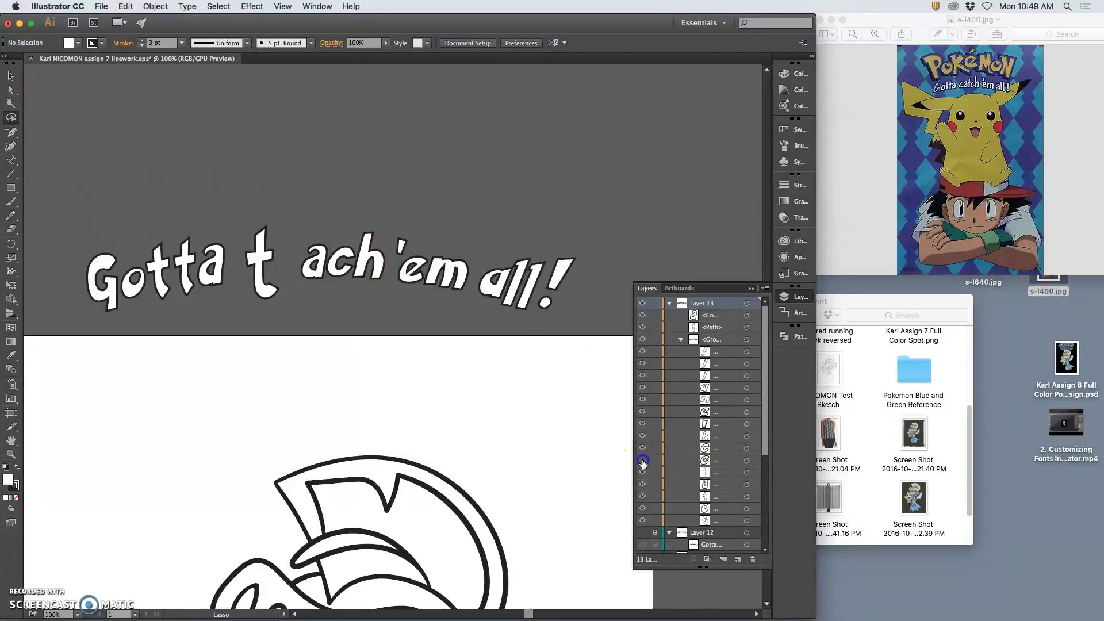
click(746, 460)
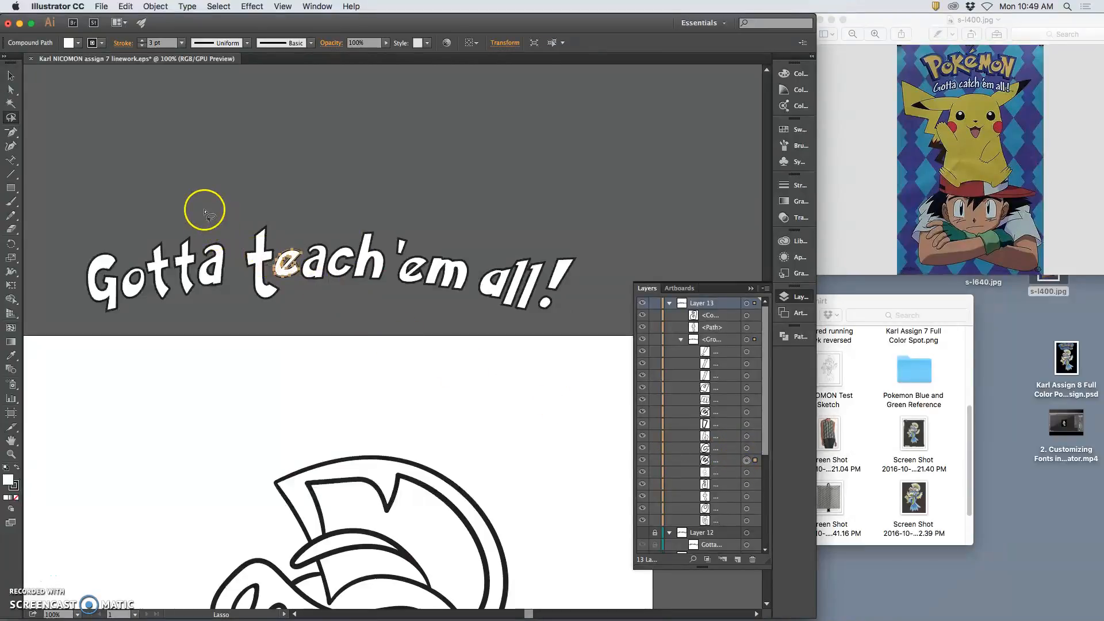
click(11, 77)
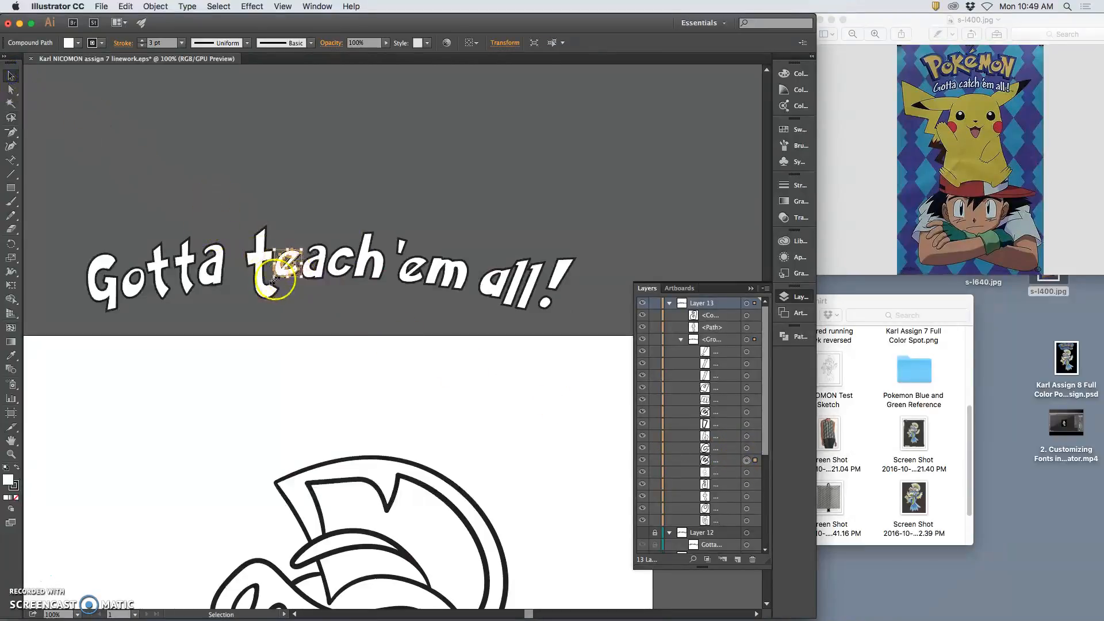
drag(288, 279, 288, 281)
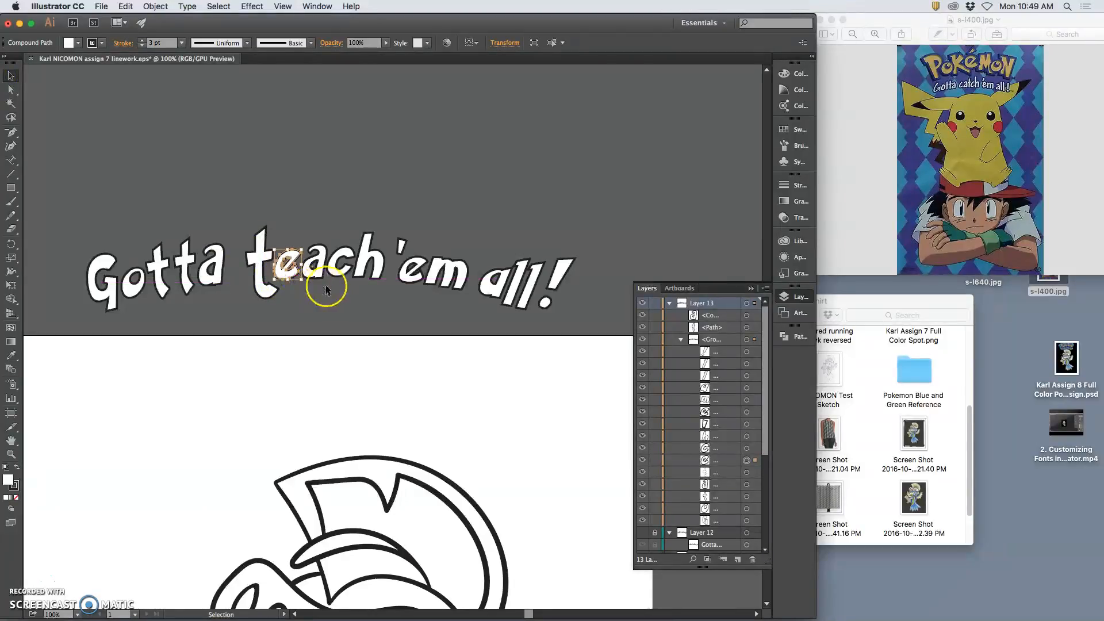
click(338, 299)
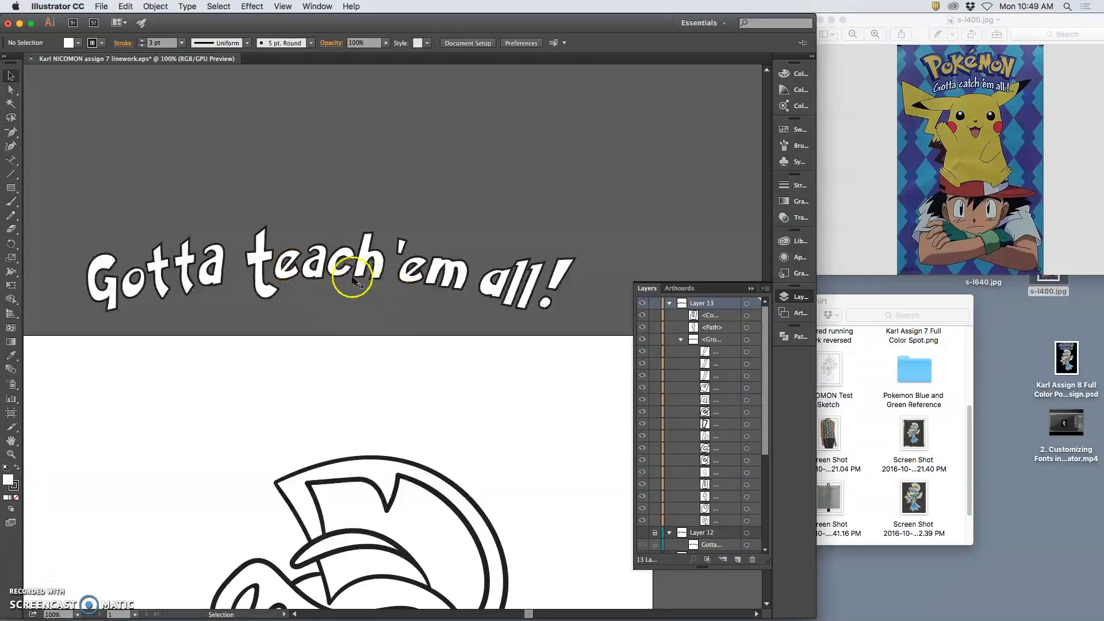
Rotate the e of 'teach' and fine-tune its size at 200% zoom
click(296, 264)
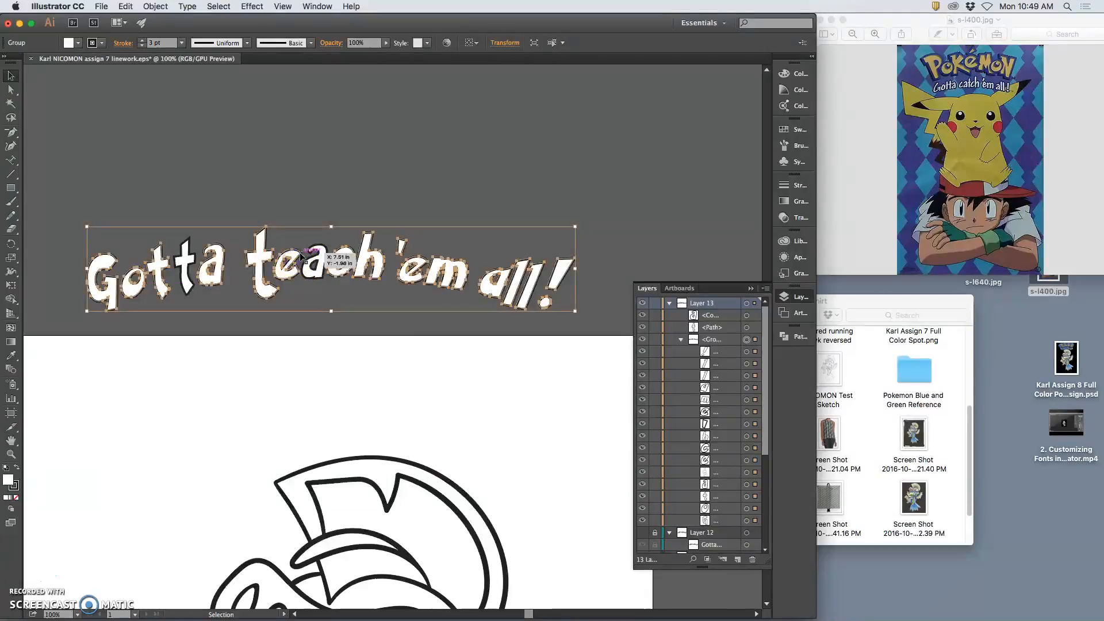
click(320, 109)
click(747, 460)
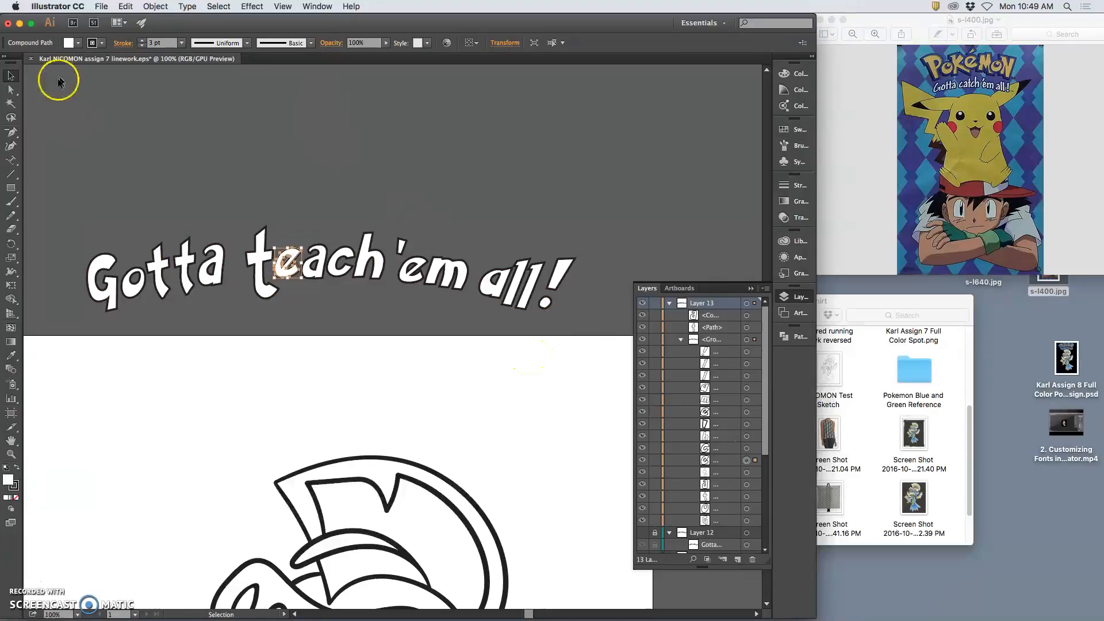
drag(303, 278, 290, 282)
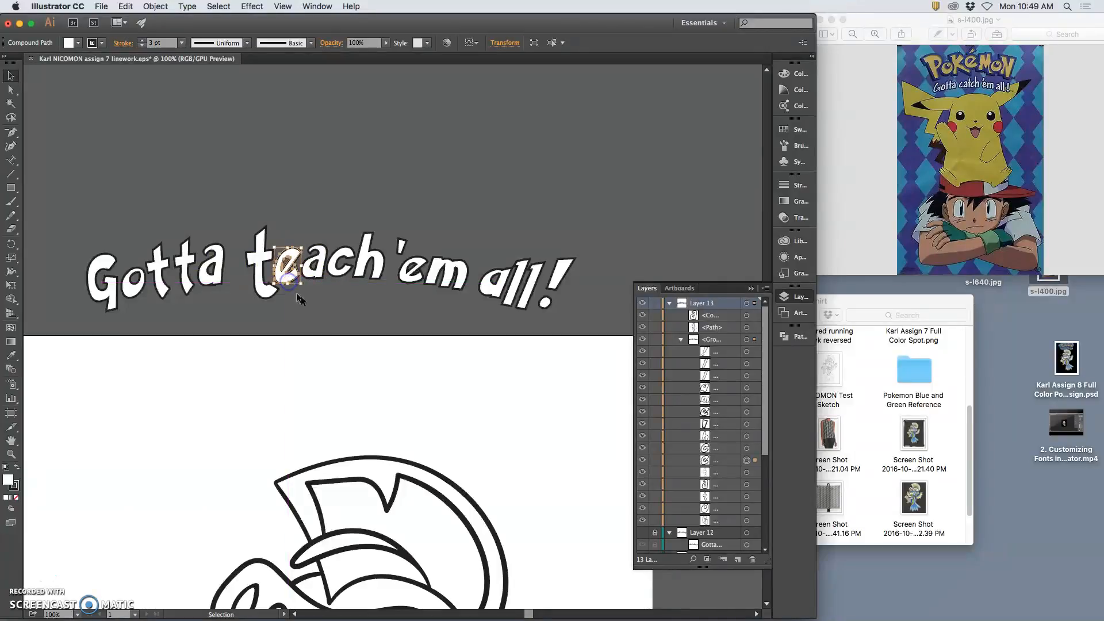
click(312, 326)
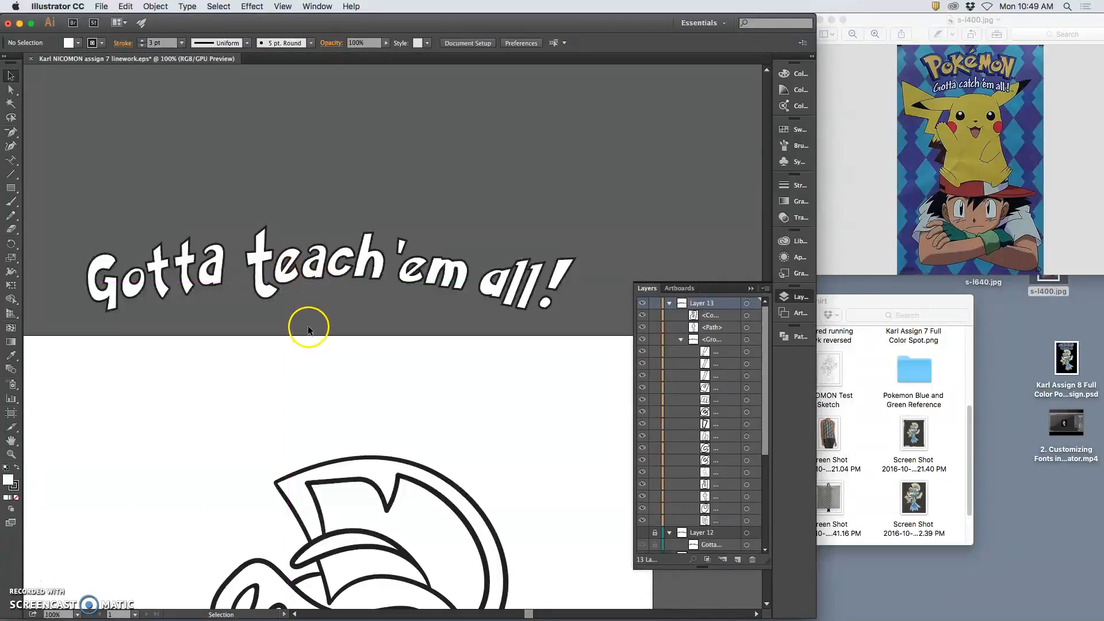
click(746, 460)
key(super+equal)
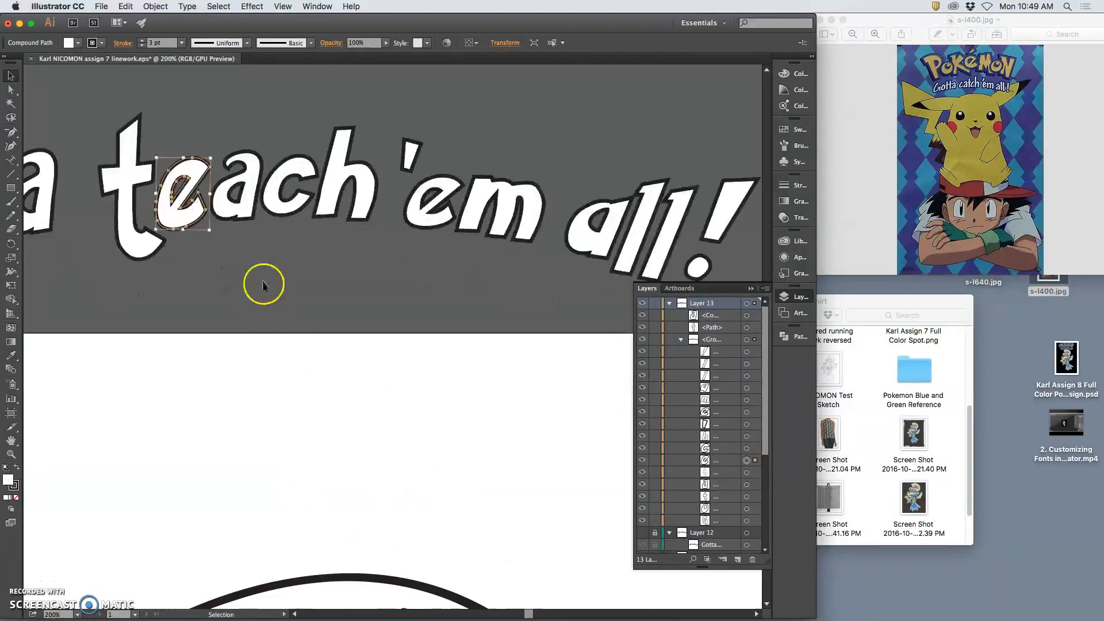
drag(157, 227, 157, 227)
click(243, 253)
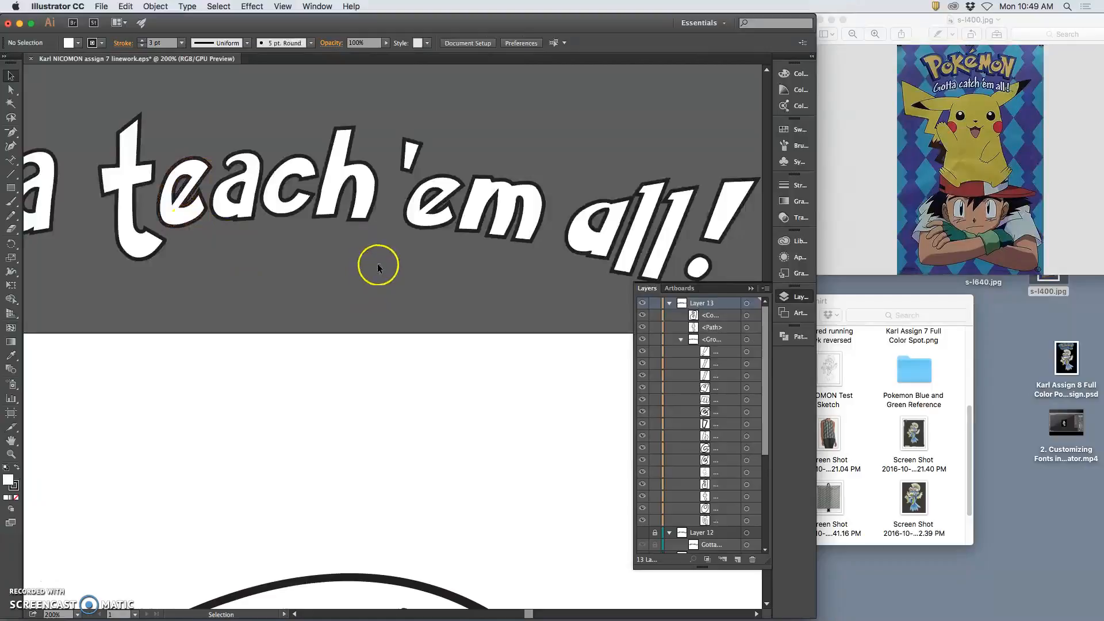
Rotate the c of 'teach' slightly counter-clockwise and stretch it downward
key(v)
drag(383, 262, 286, 213)
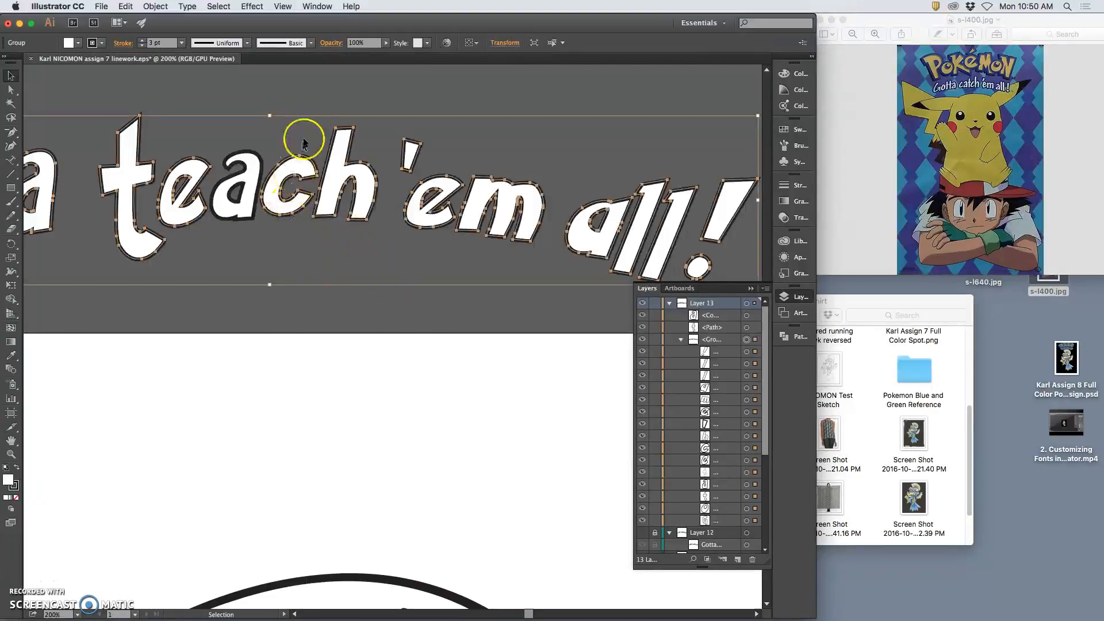
click(309, 107)
click(747, 448)
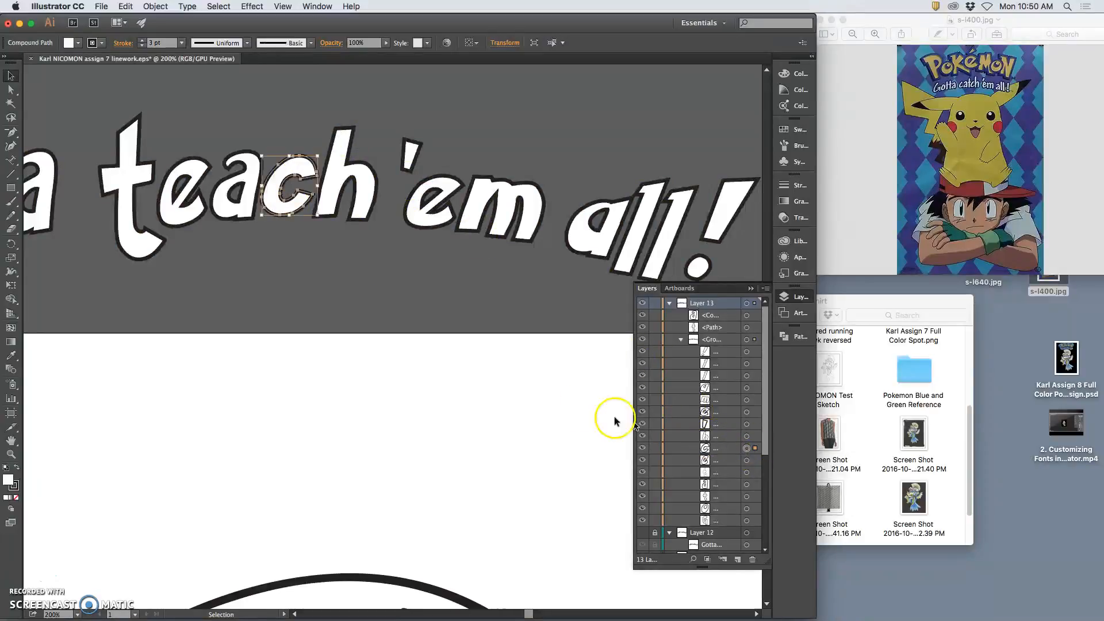
drag(321, 150, 316, 148)
drag(291, 214, 289, 223)
click(328, 265)
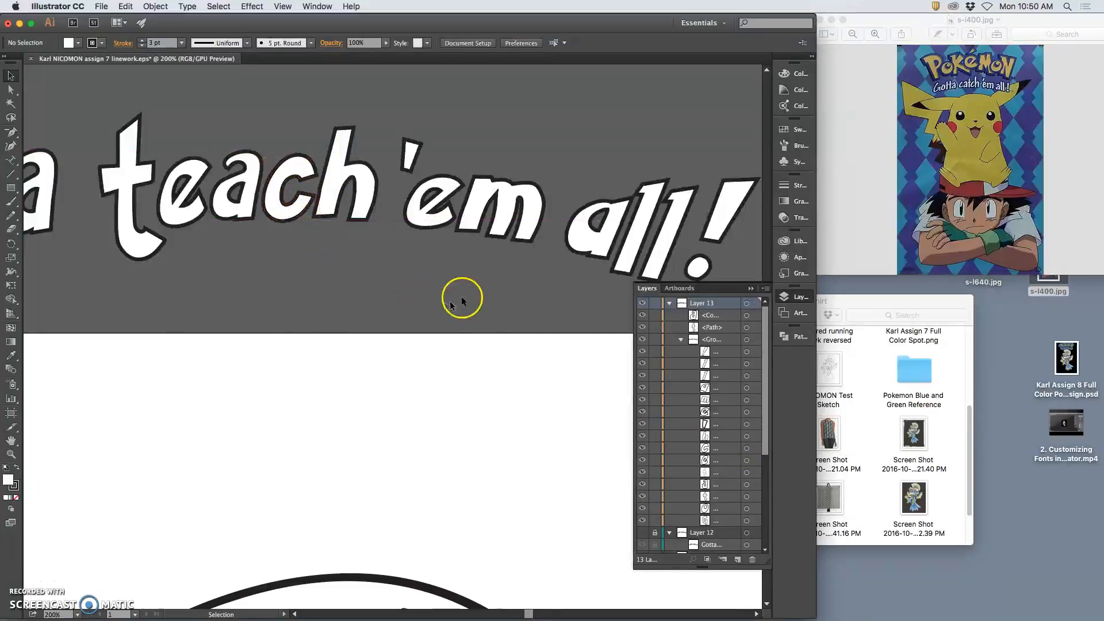
click(372, 173)
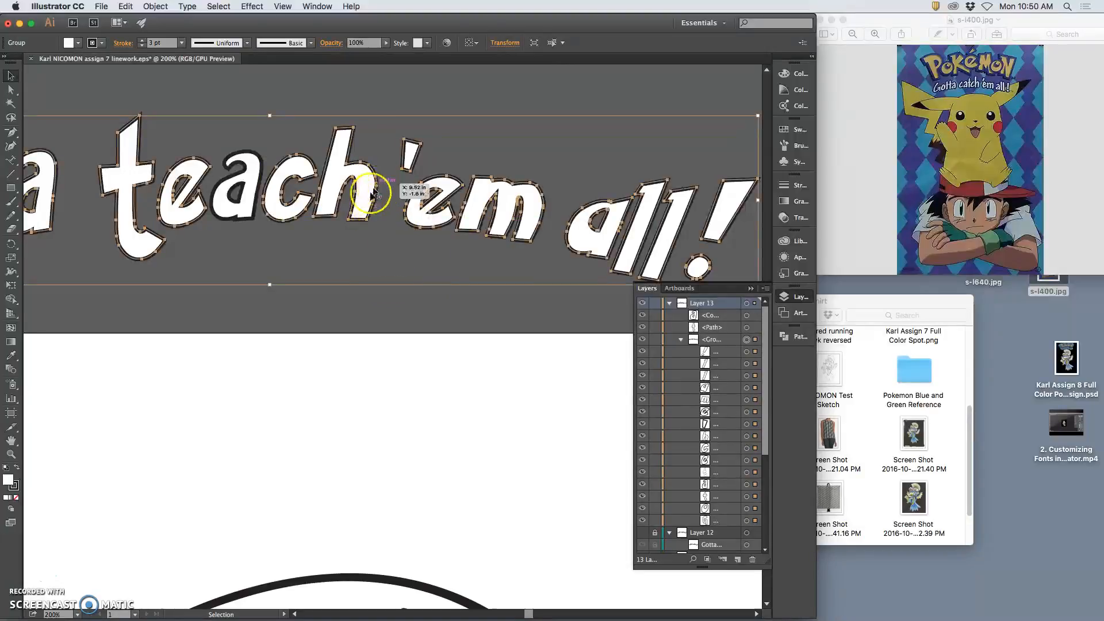
click(380, 93)
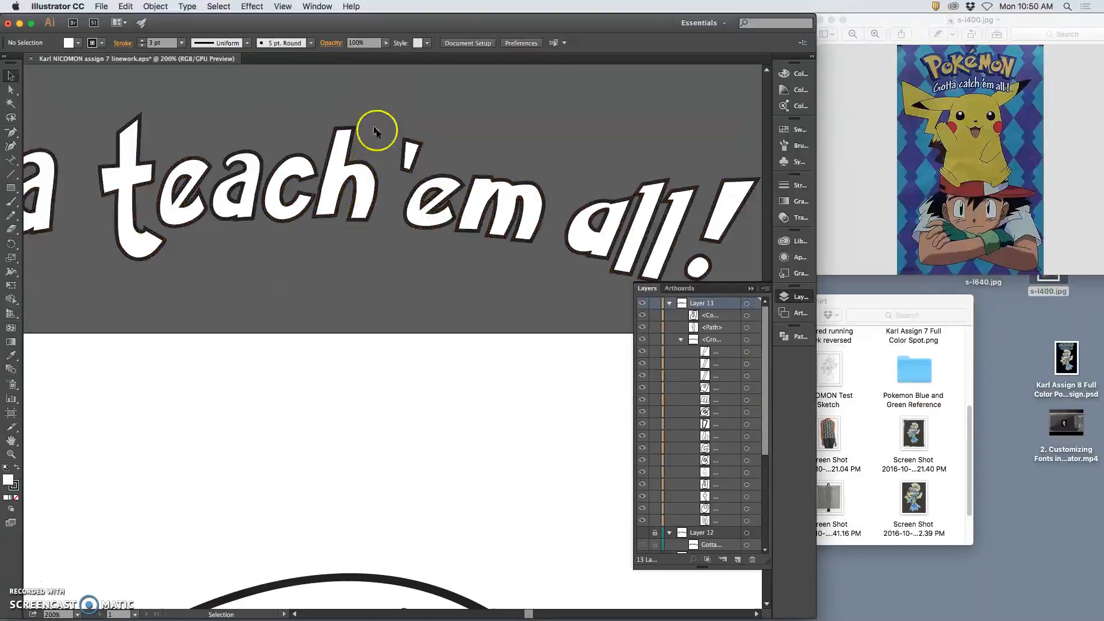
Stretch the h of 'teach' taller at the bottom and delete one of its anchor points
click(746, 438)
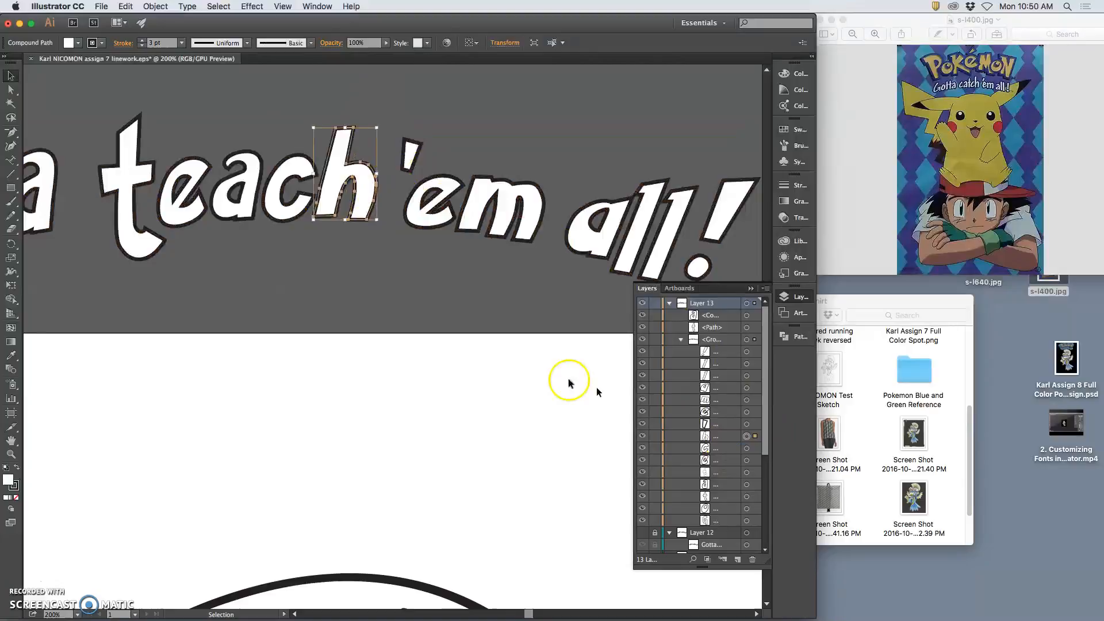
drag(345, 224, 345, 233)
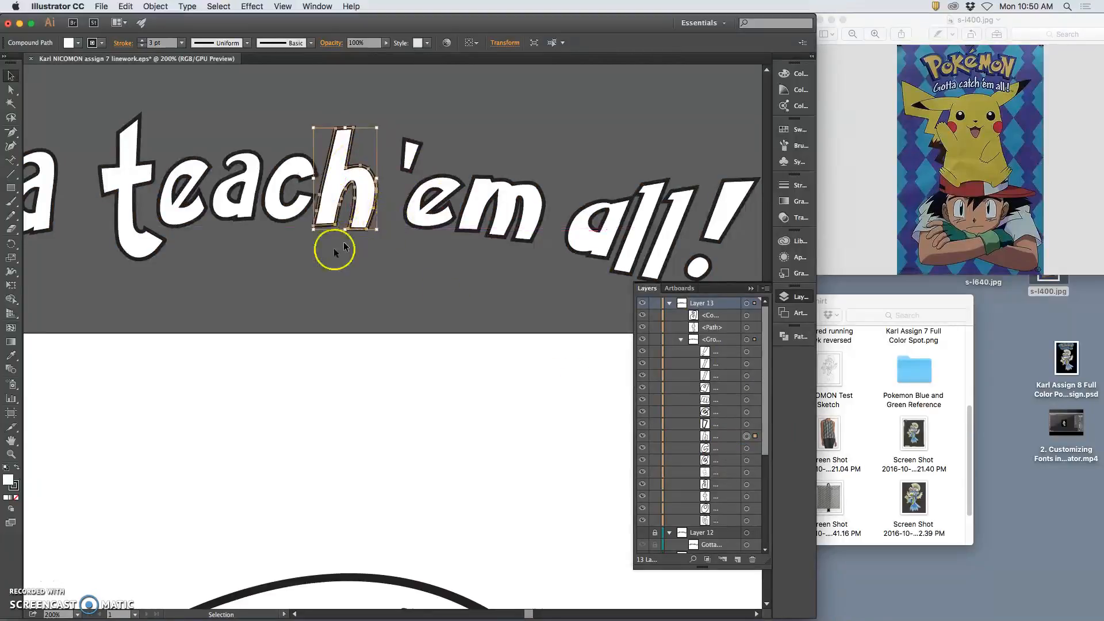
click(11, 132)
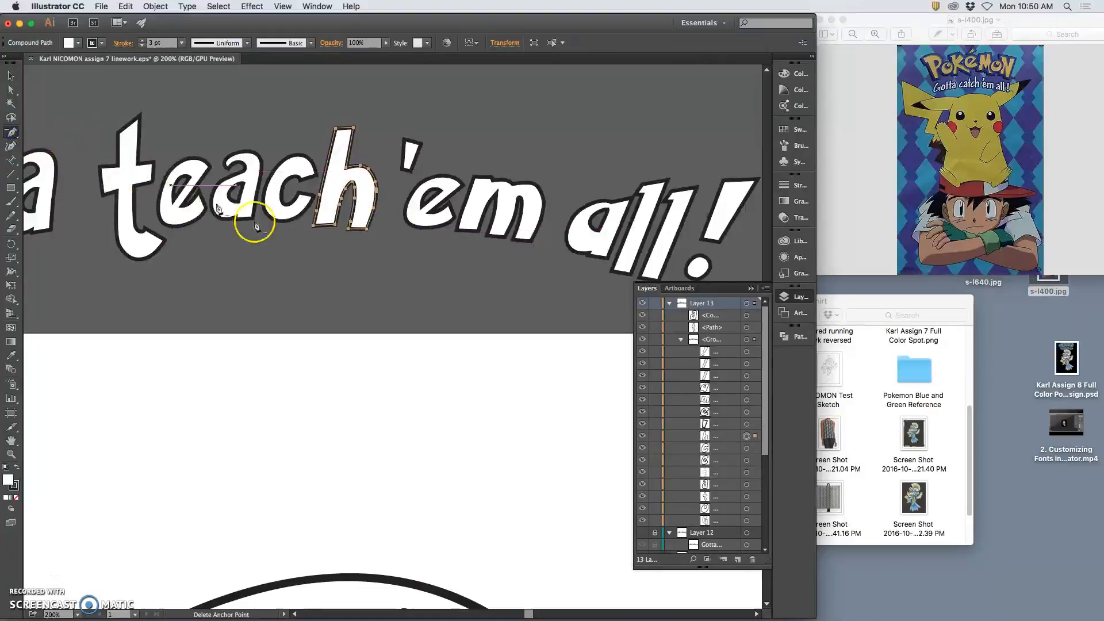
click(318, 202)
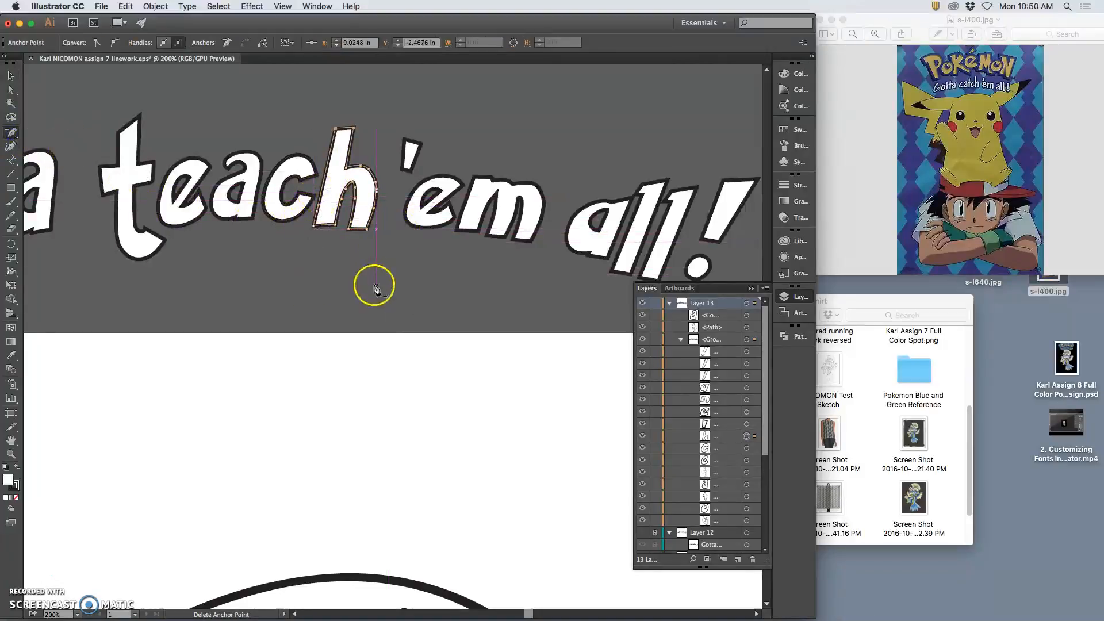
Zoom in and pan the view to bring the 'al' of 'all' into view
click(12, 91)
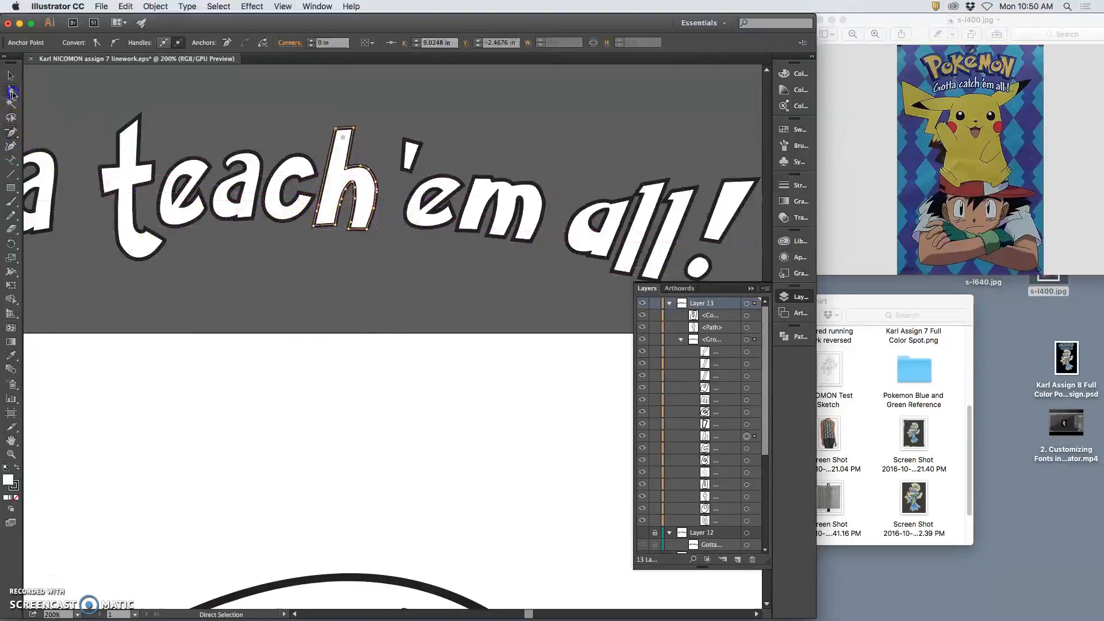
click(96, 99)
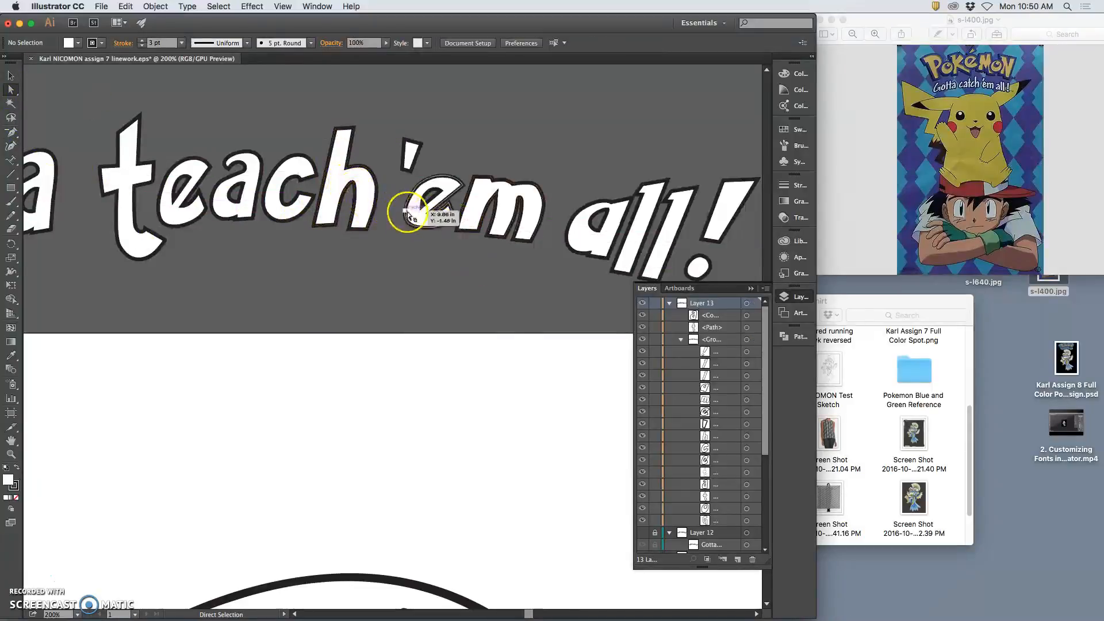
key(super+=)
key(super+=)
key(space)
drag(343, 174, 374, 316)
drag(407, 277, 306, 279)
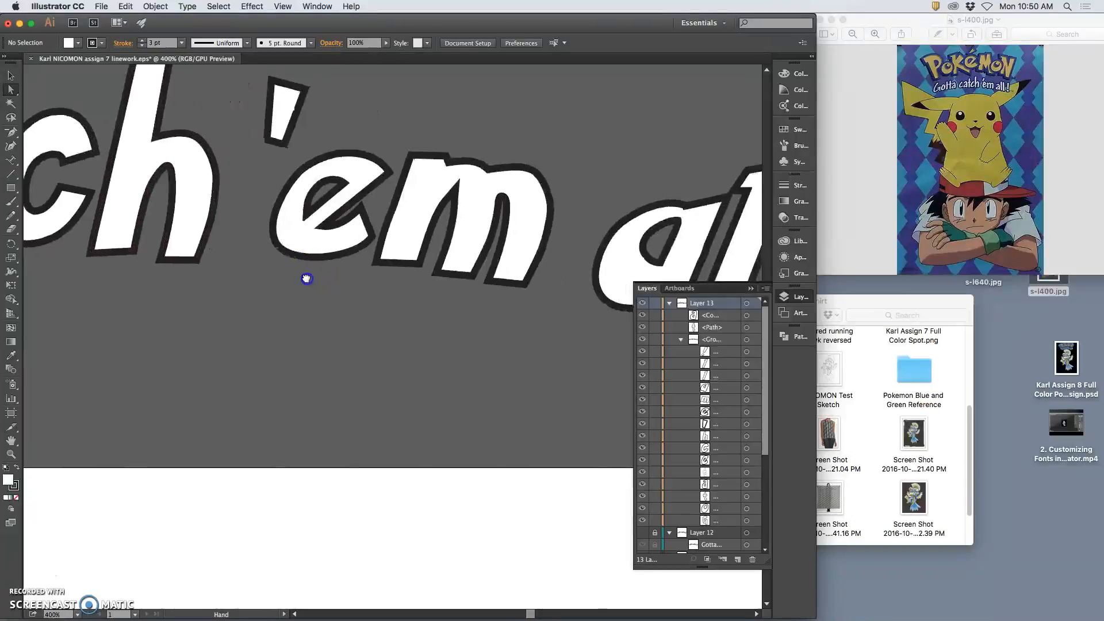
Redraw the bottom curve of the e in ''em' with the Pencil
key(super+-)
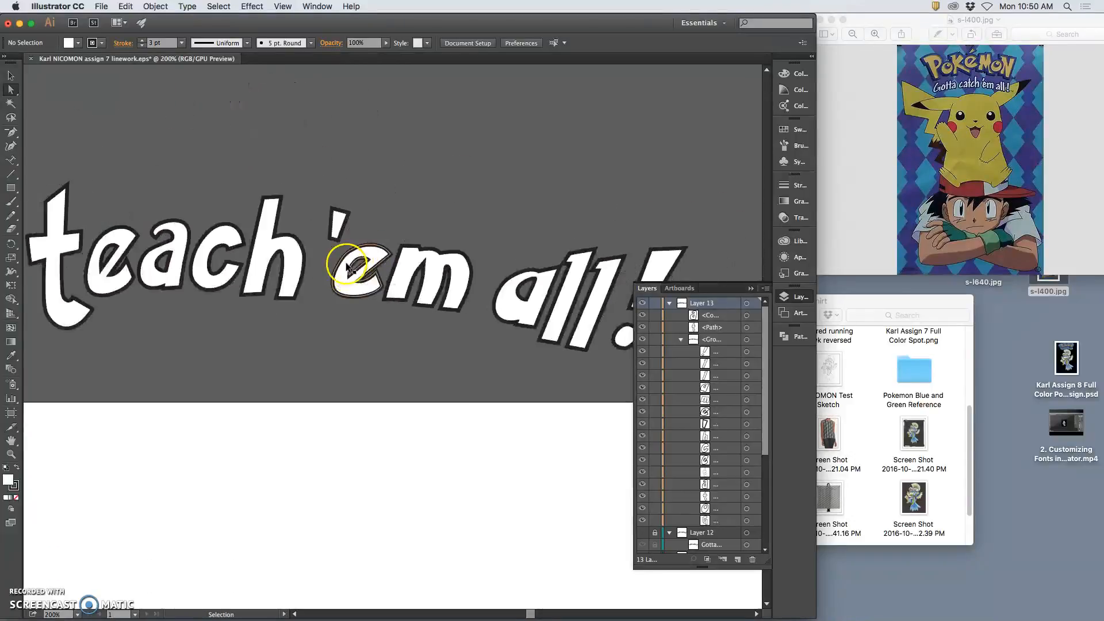
click(363, 297)
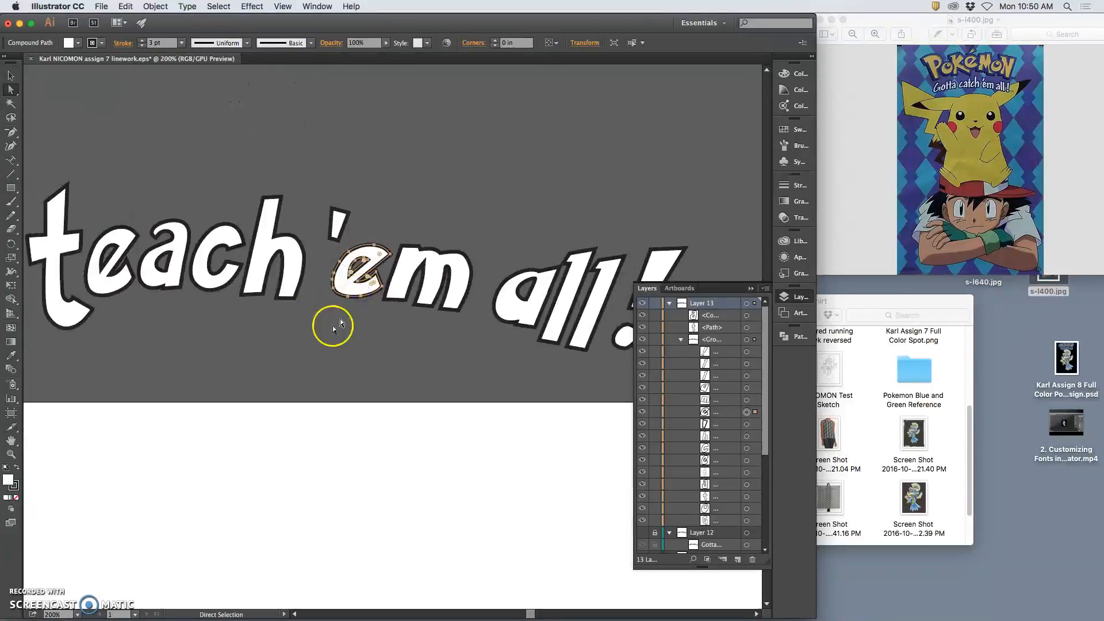
click(10, 215)
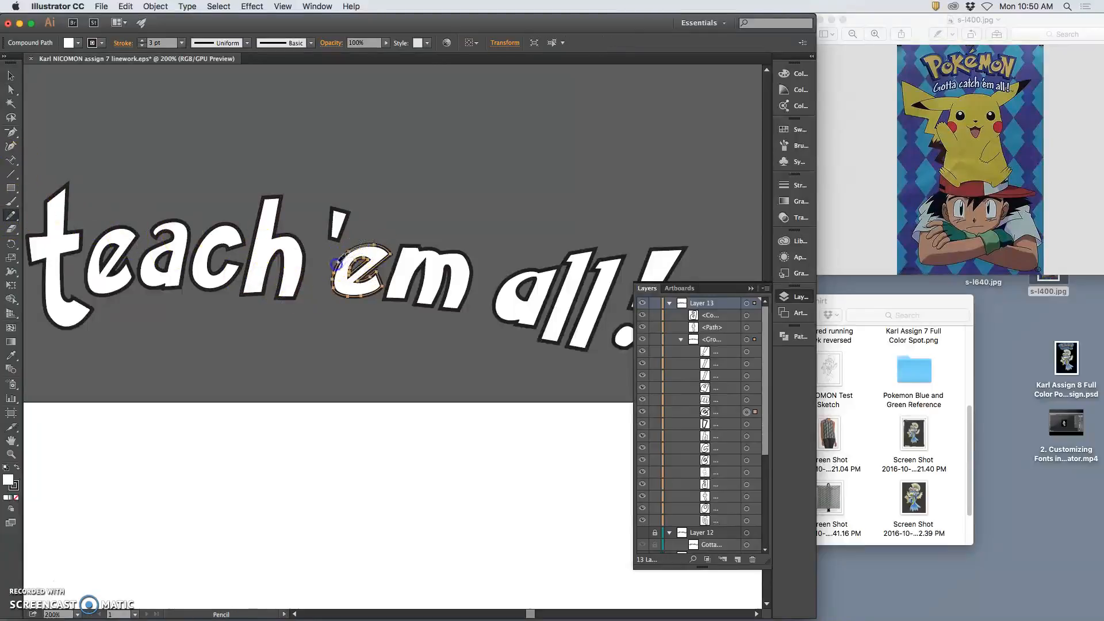
mouse_move(360, 298)
mouse_down()
mouse_move(353, 302)
mouse_move(332, 291)
mouse_move(353, 321)
mouse_move(390, 265)
mouse_move(366, 265)
mouse_move(349, 330)
mouse_move(393, 248)
mouse_up()
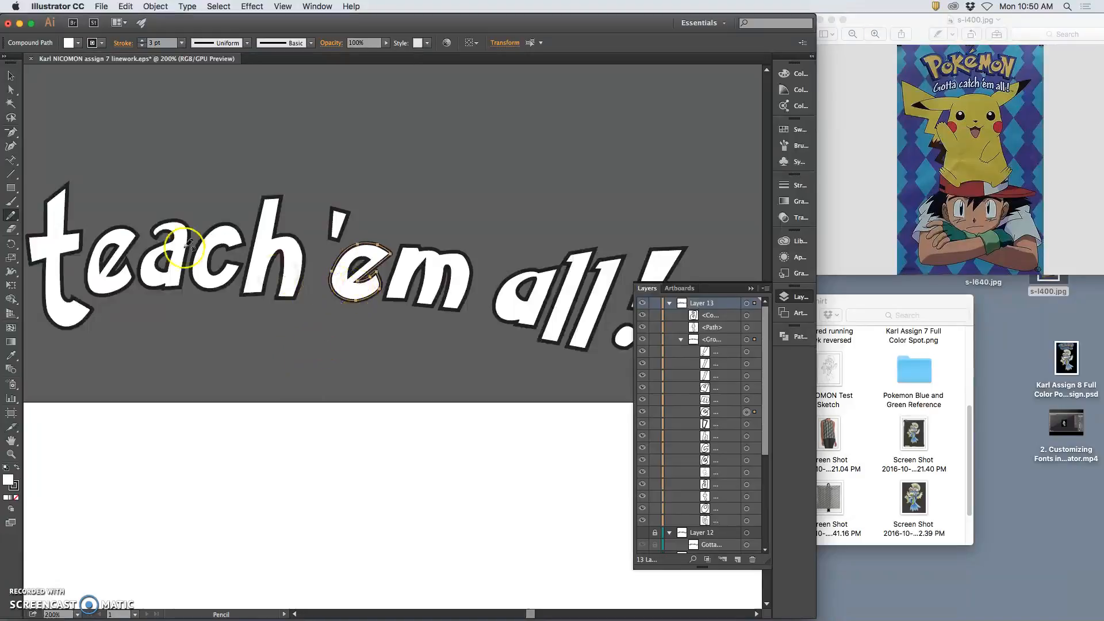
Rotate and scale the e of ''em' to about 0.75 in by 0.76 in
click(10, 117)
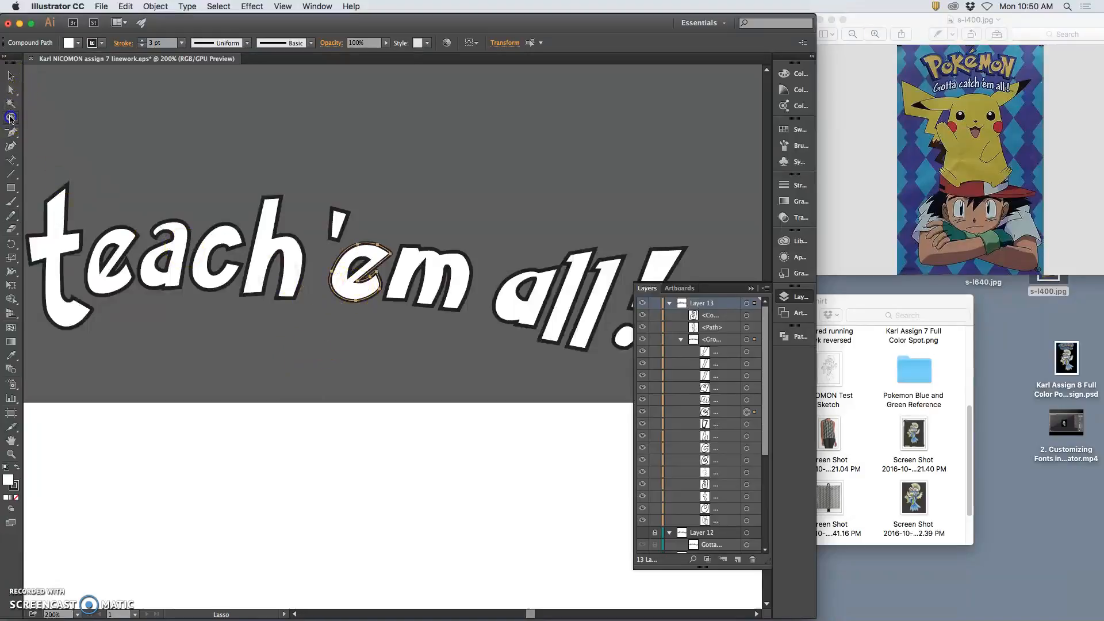
click(369, 255)
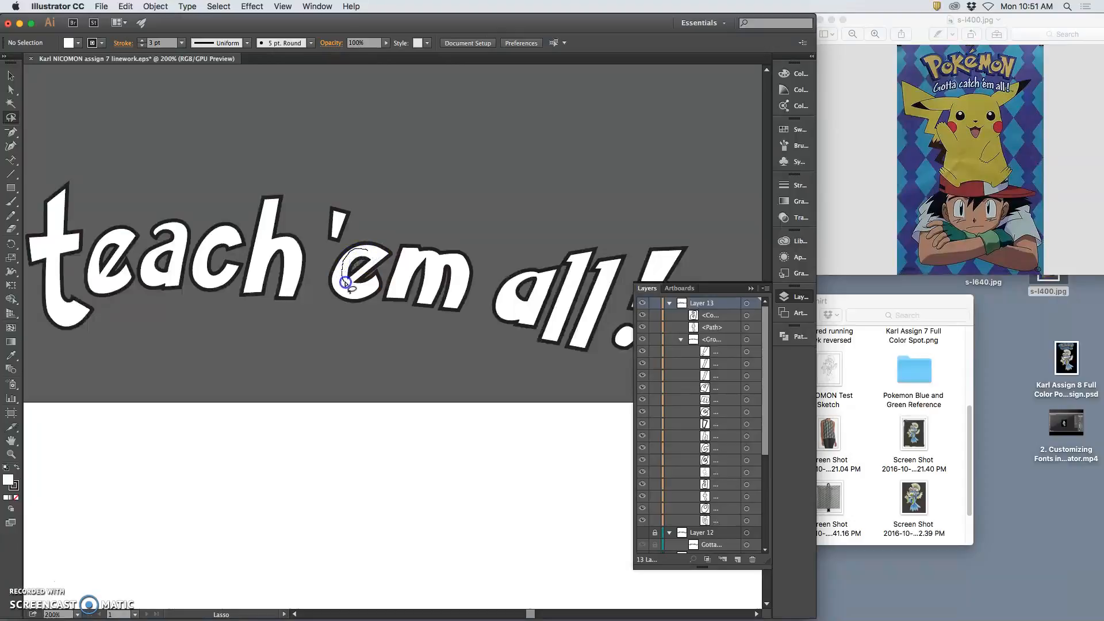
drag(371, 253, 373, 255)
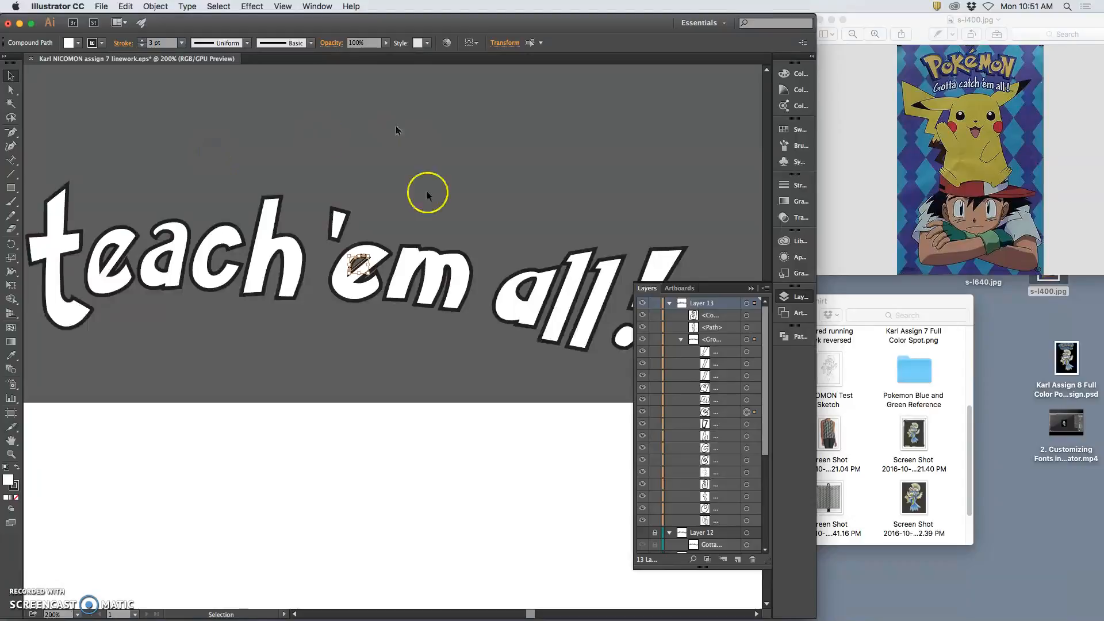
click(435, 222)
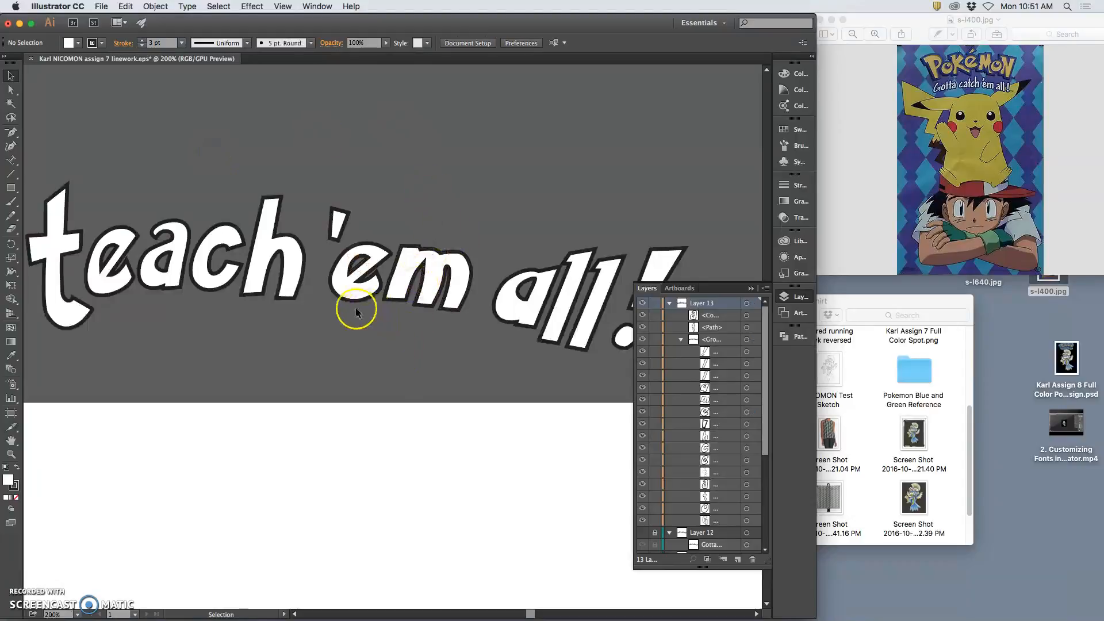
click(338, 281)
click(320, 132)
click(642, 411)
click(642, 411)
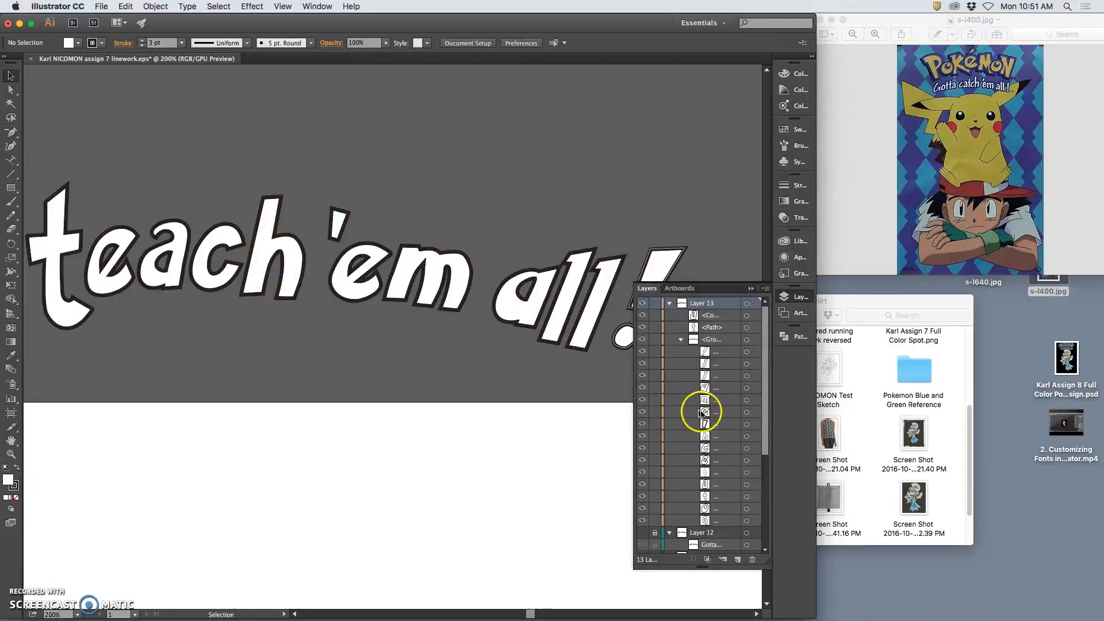
click(746, 412)
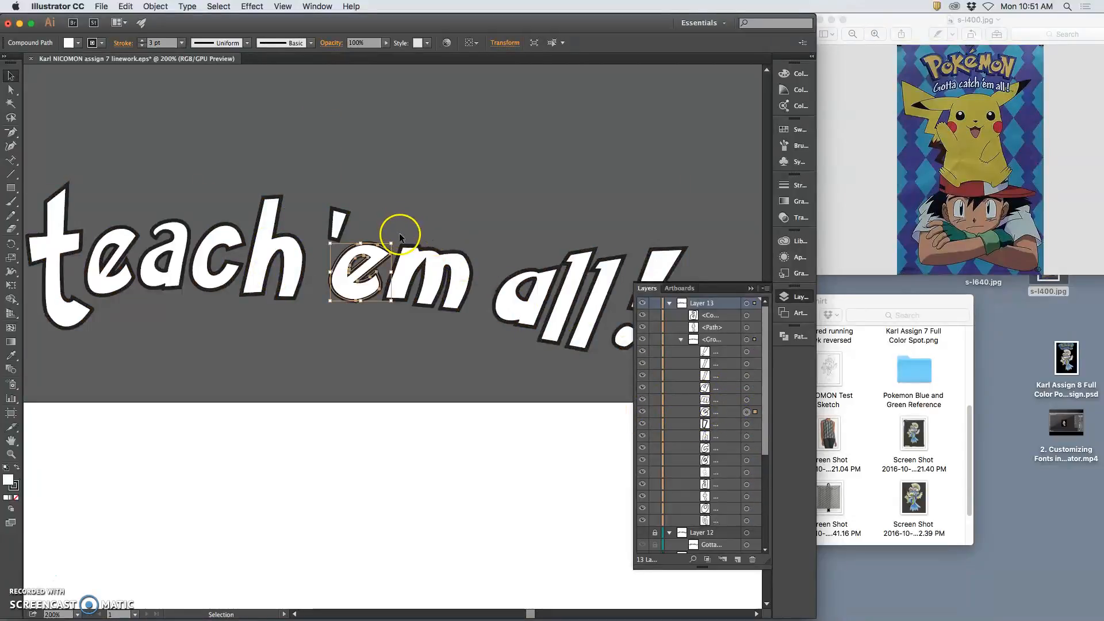
drag(396, 237, 334, 235)
click(447, 229)
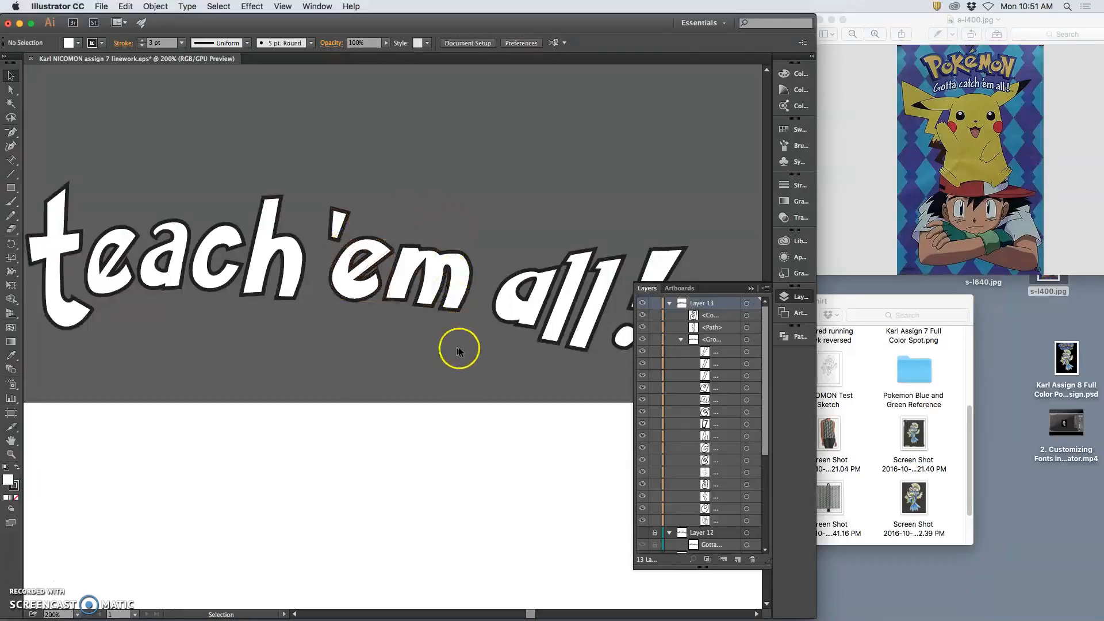
Rotate the apostrophe of ''em' about 8.5° clockwise and nudge it one step right
click(345, 222)
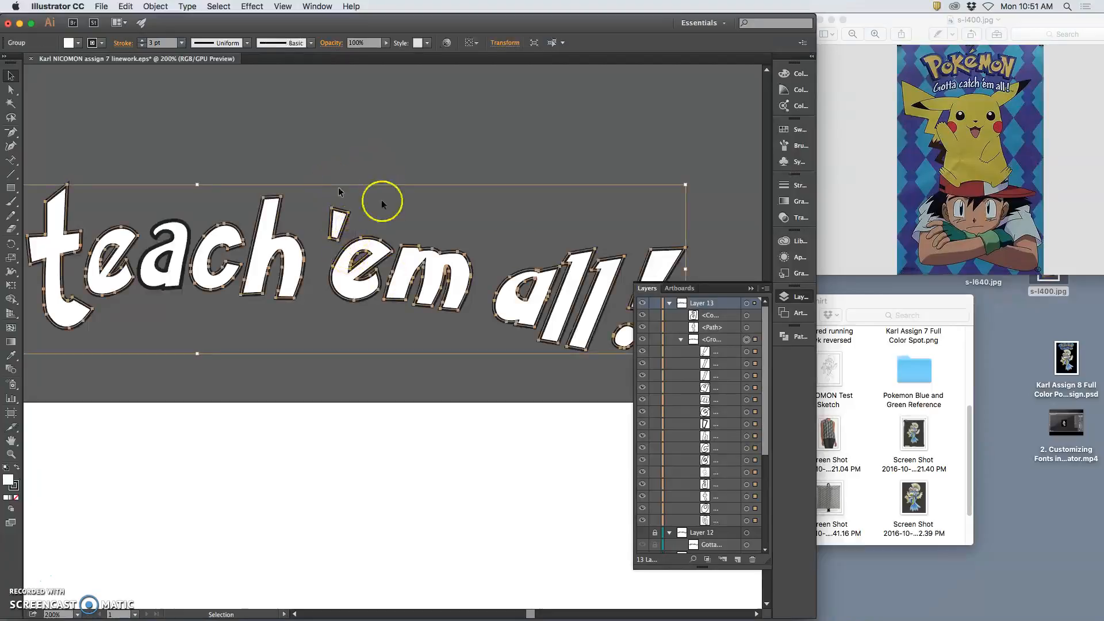
click(746, 424)
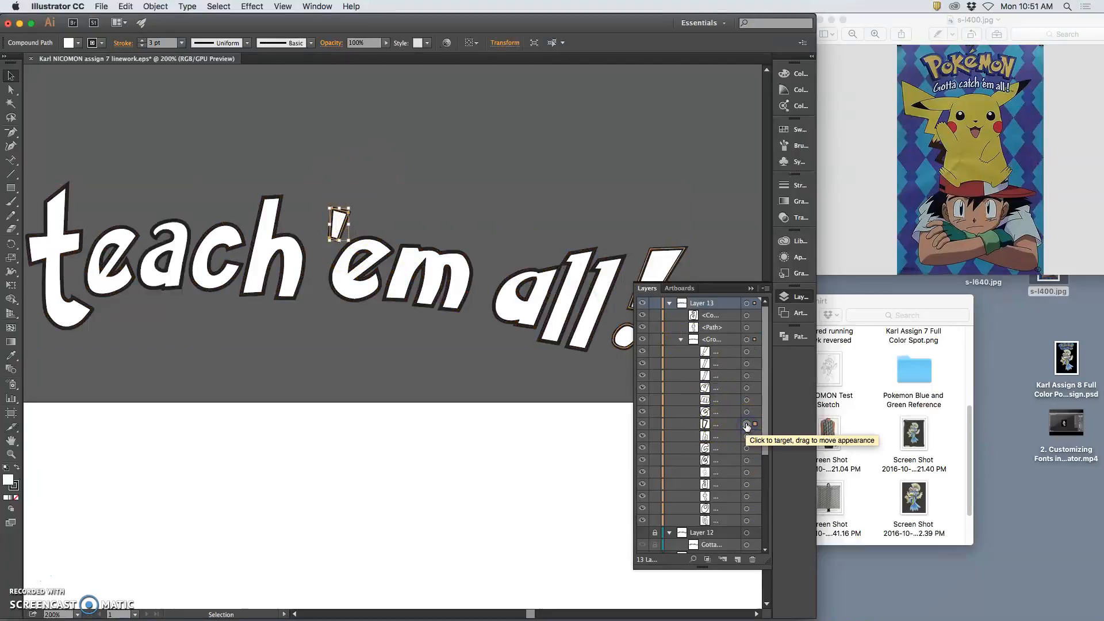
click(11, 215)
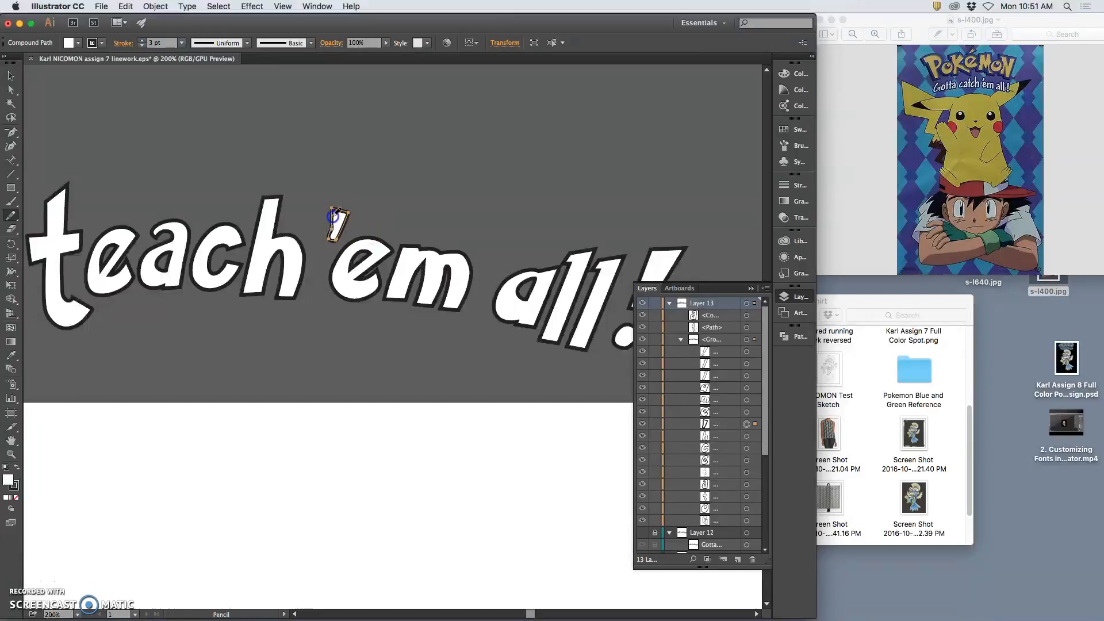
click(394, 218)
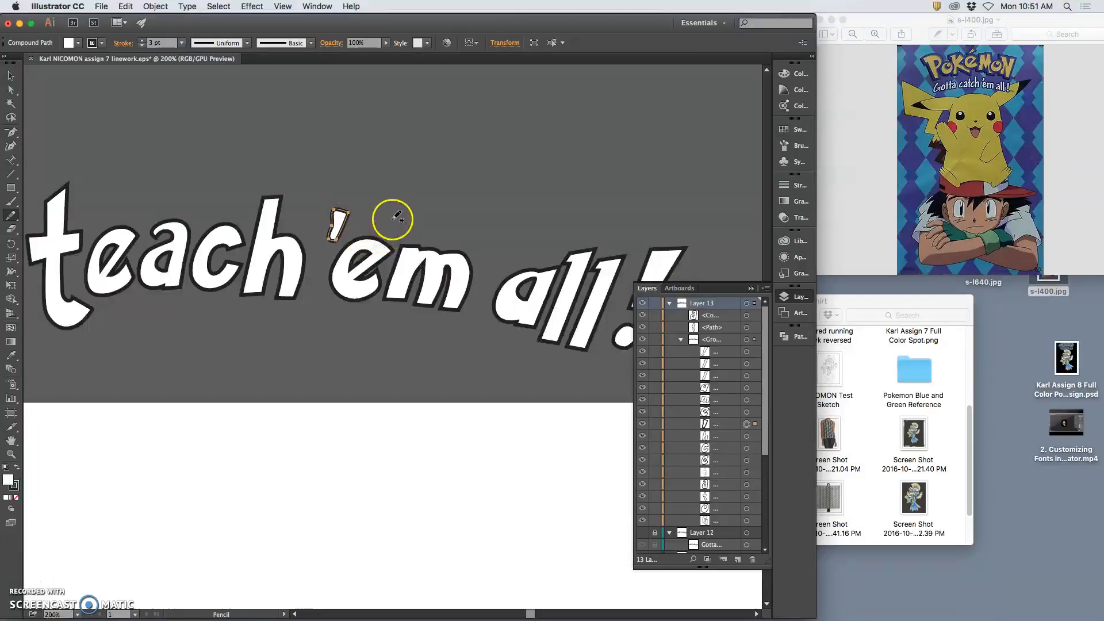
key(super+shift+a)
drag(394, 362, 348, 213)
click(747, 424)
click(11, 75)
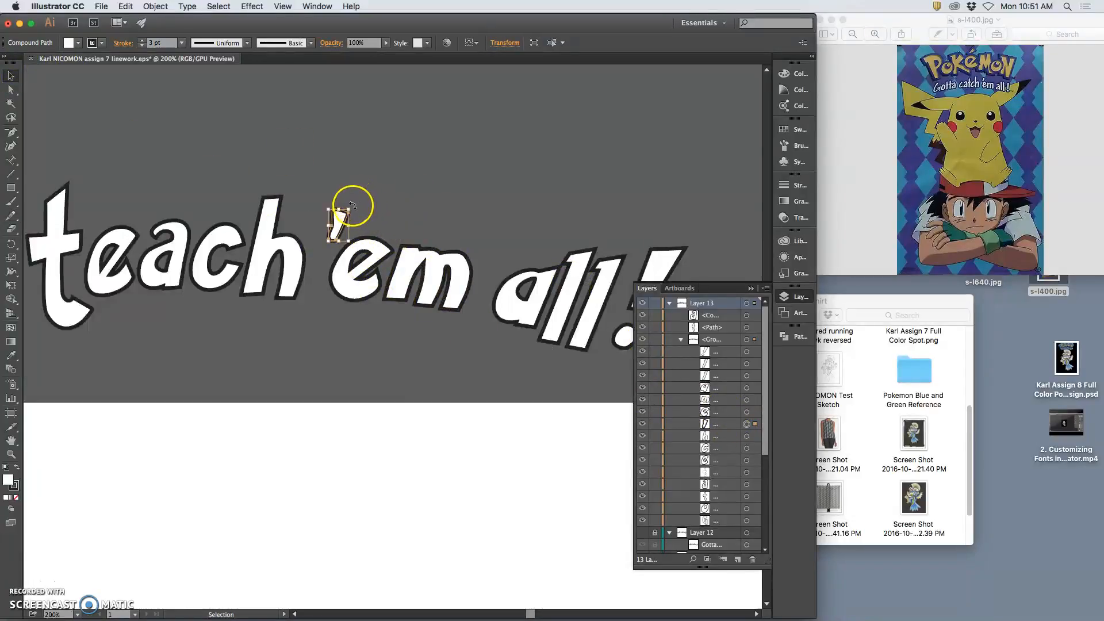
drag(356, 202, 357, 210)
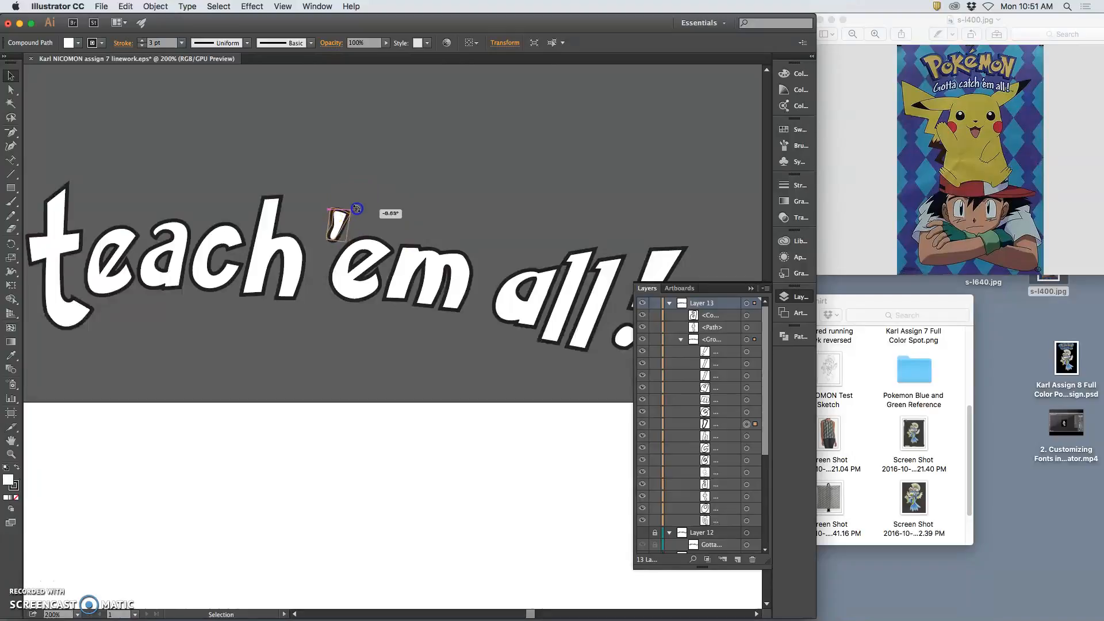
key(Right)
key(Right)
key(Right)
key(Right)
key(Right)
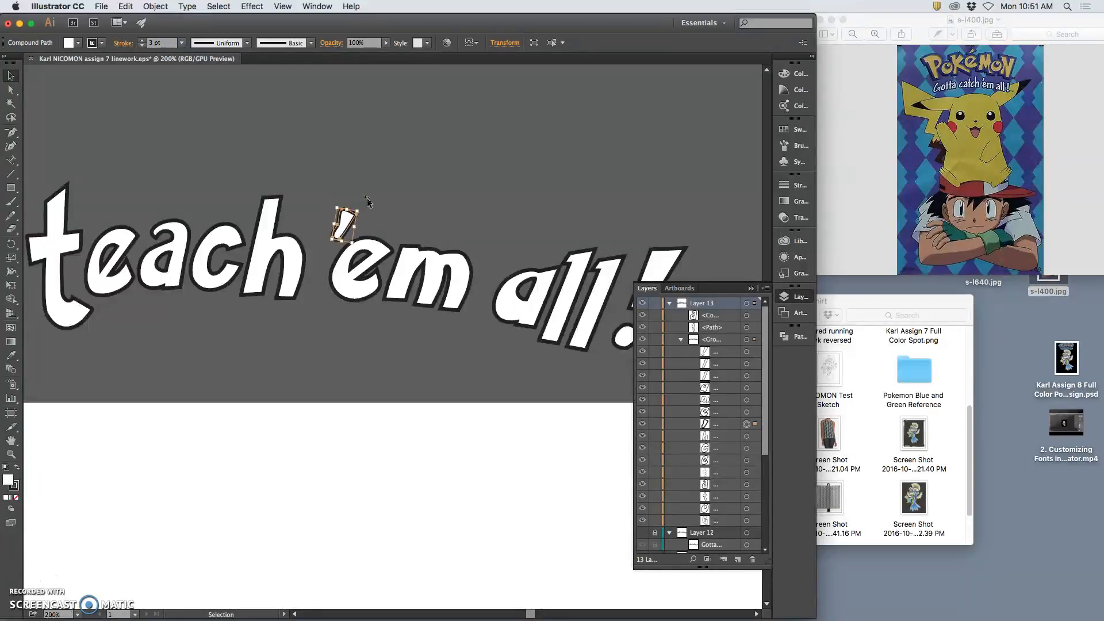
click(411, 185)
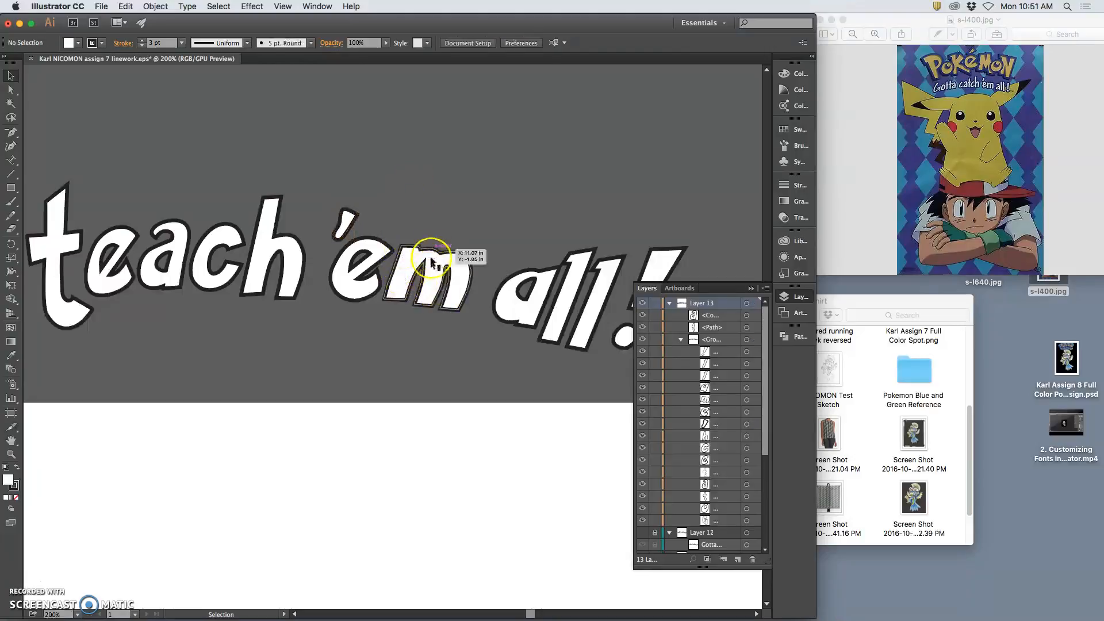
key(super+minus)
key(super+minus)
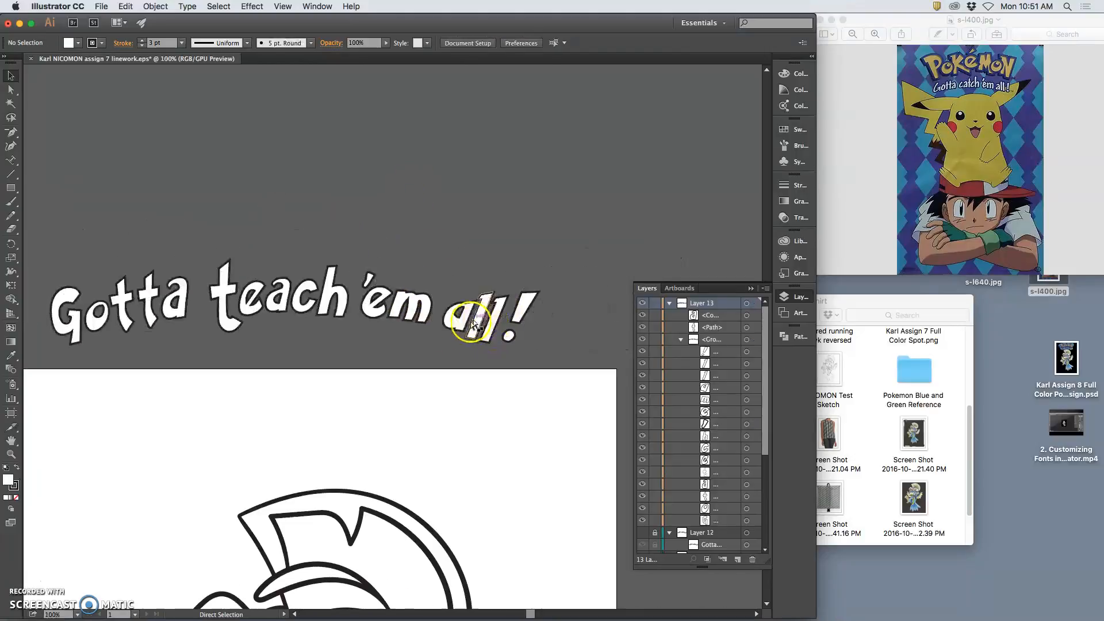
Redraw the right stem of the m in ''em' with the Pencil
drag(372, 321, 517, 250)
key(super+plus)
key(super+plus)
key(super+plus)
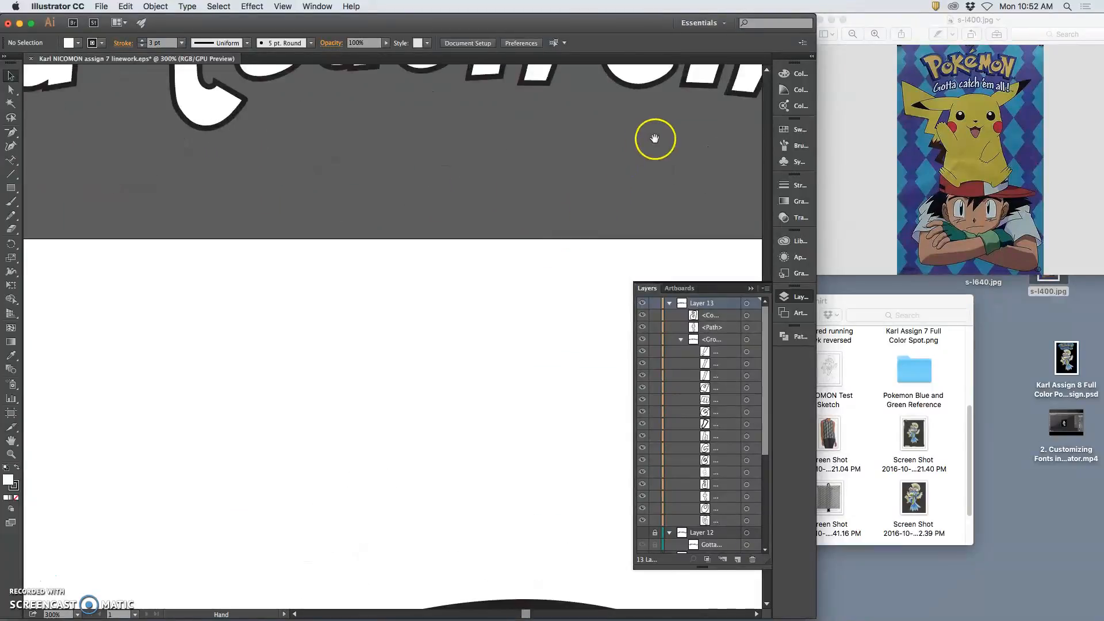
drag(655, 139, 390, 276)
click(471, 180)
click(485, 179)
click(10, 215)
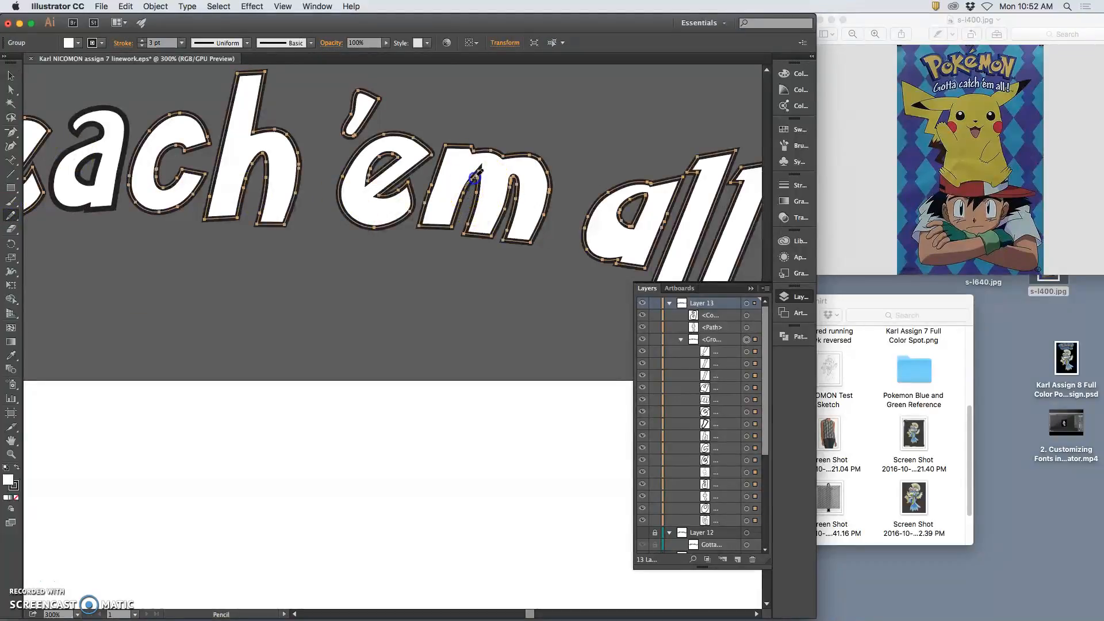
super+click(459, 270)
super+click(509, 189)
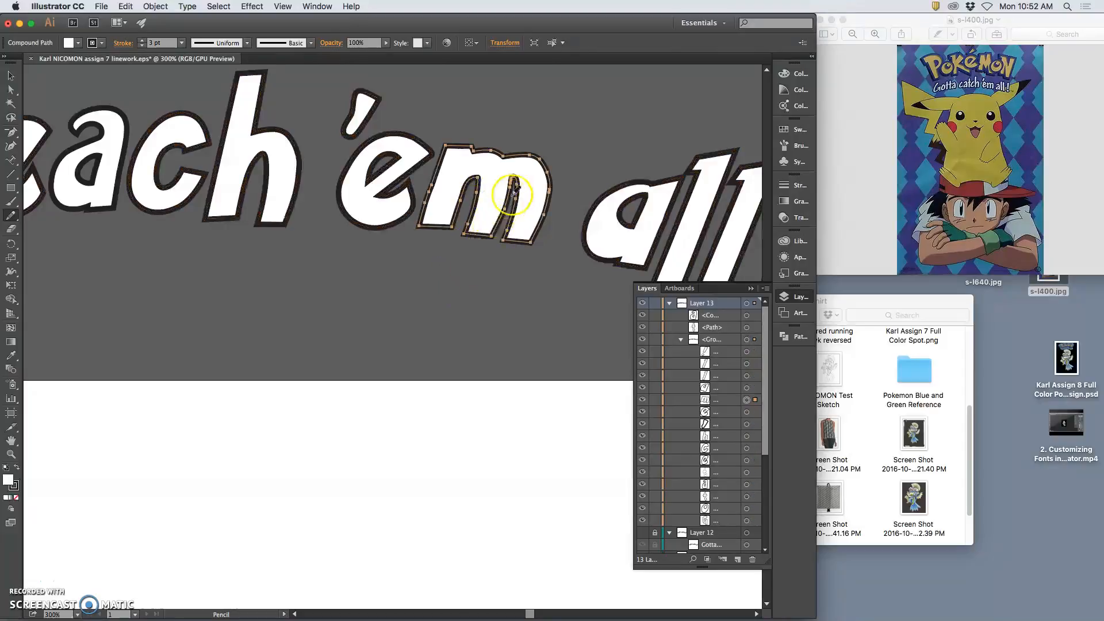
drag(517, 191, 514, 196)
super+click(469, 272)
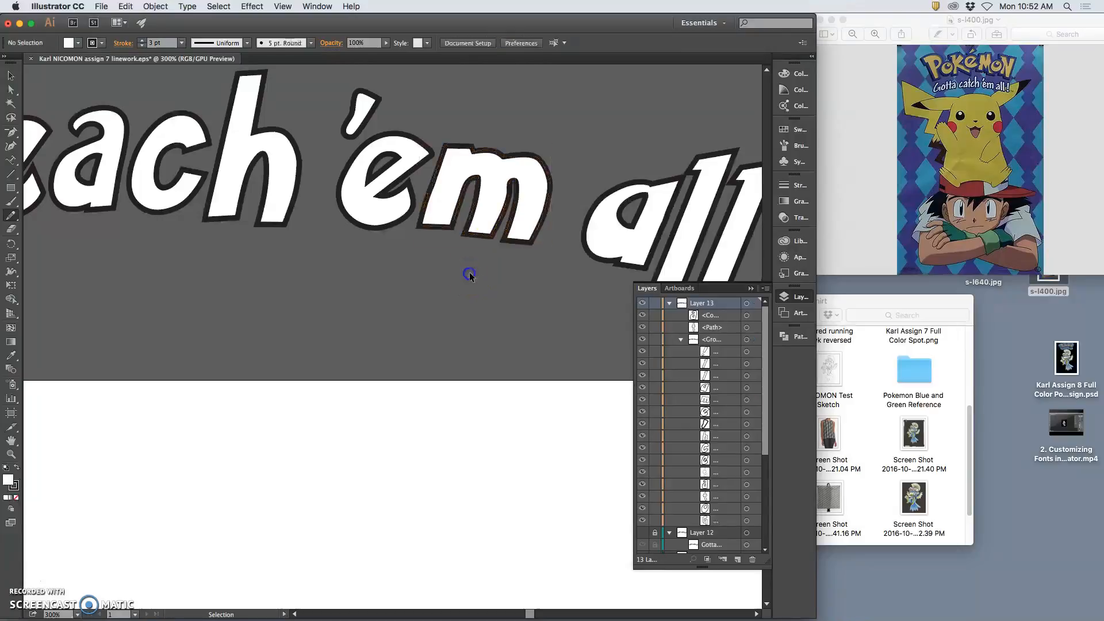
Paste a copy of the a from 'teach' and delete the original a of 'all!'
scroll(395, 234, right, 2)
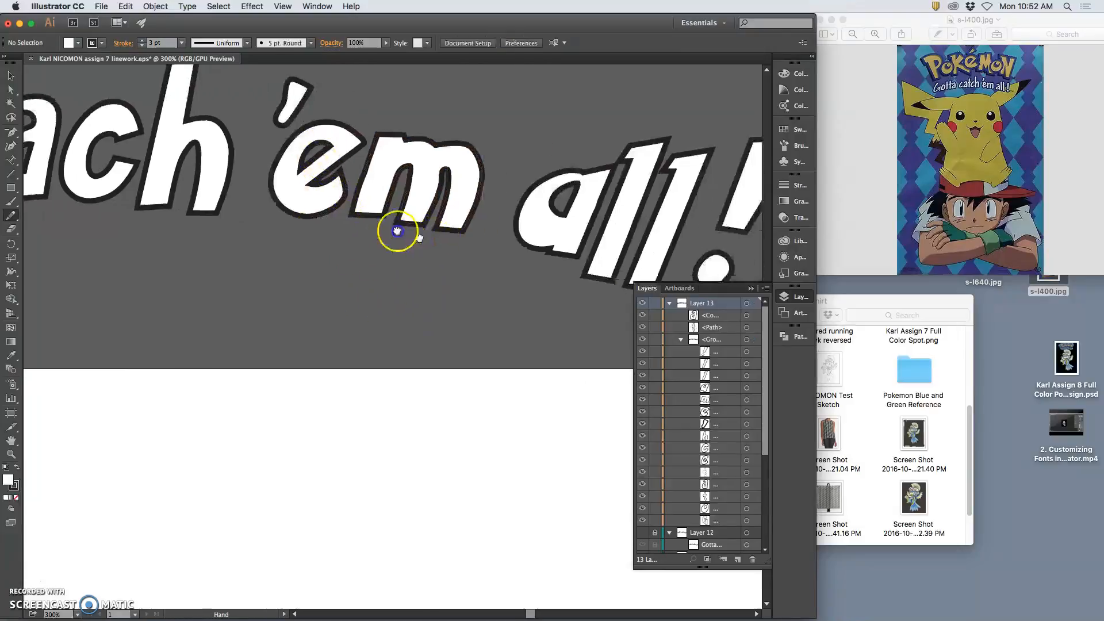
scroll(357, 229, left, 10)
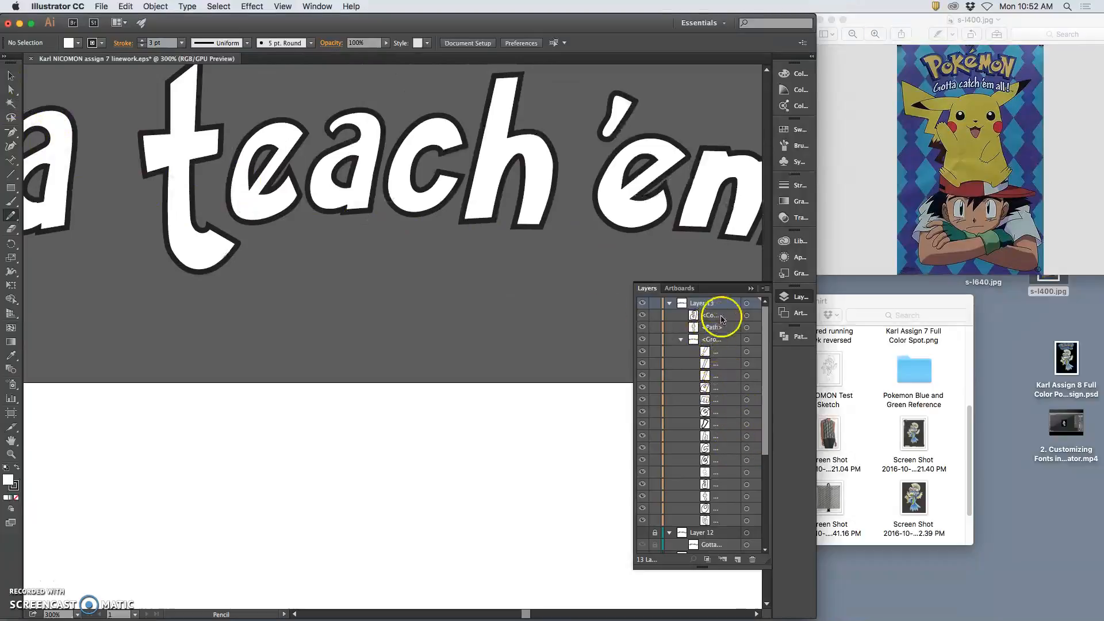
click(746, 315)
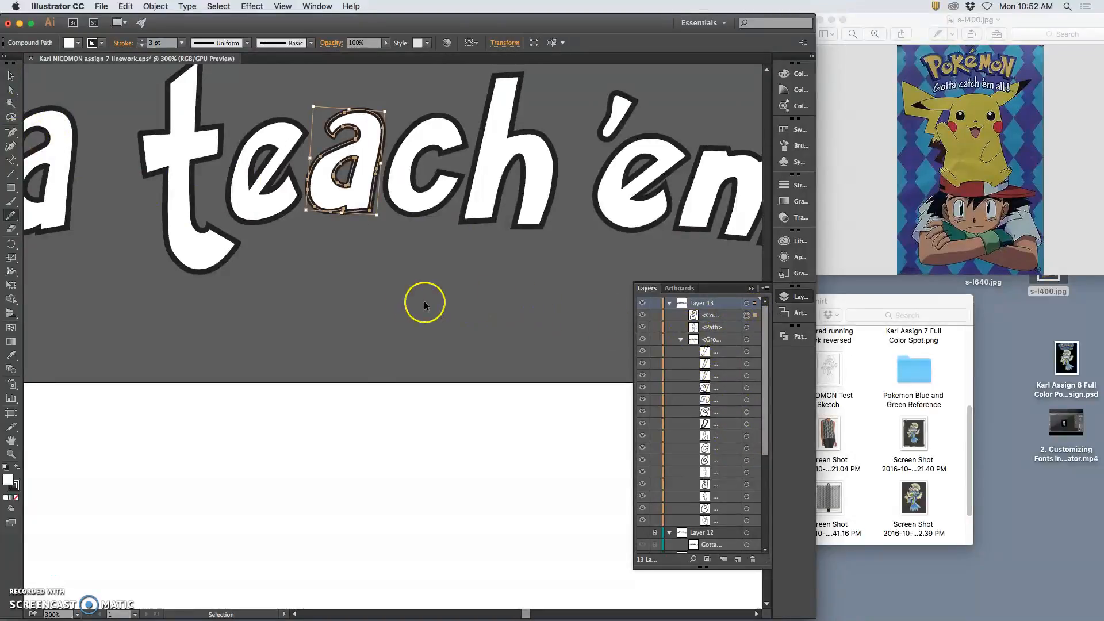
key(super+v)
drag(542, 276, 239, 248)
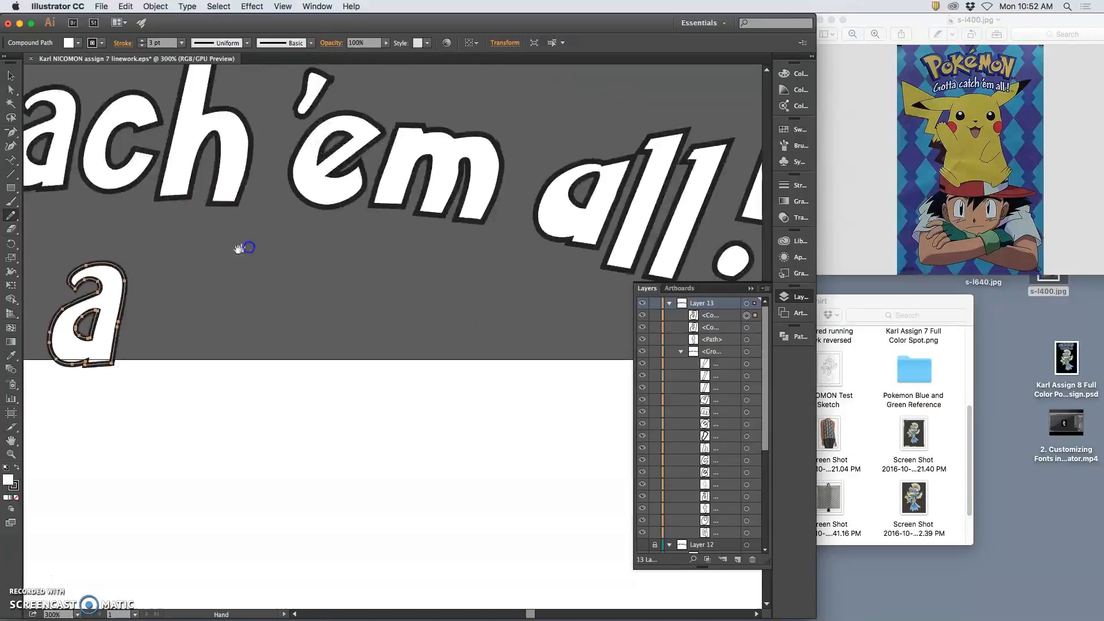
click(10, 117)
click(743, 405)
key(Delete)
Place the copied a before 'll!', scaled to fit and tilted about 12.67°
click(25, 118)
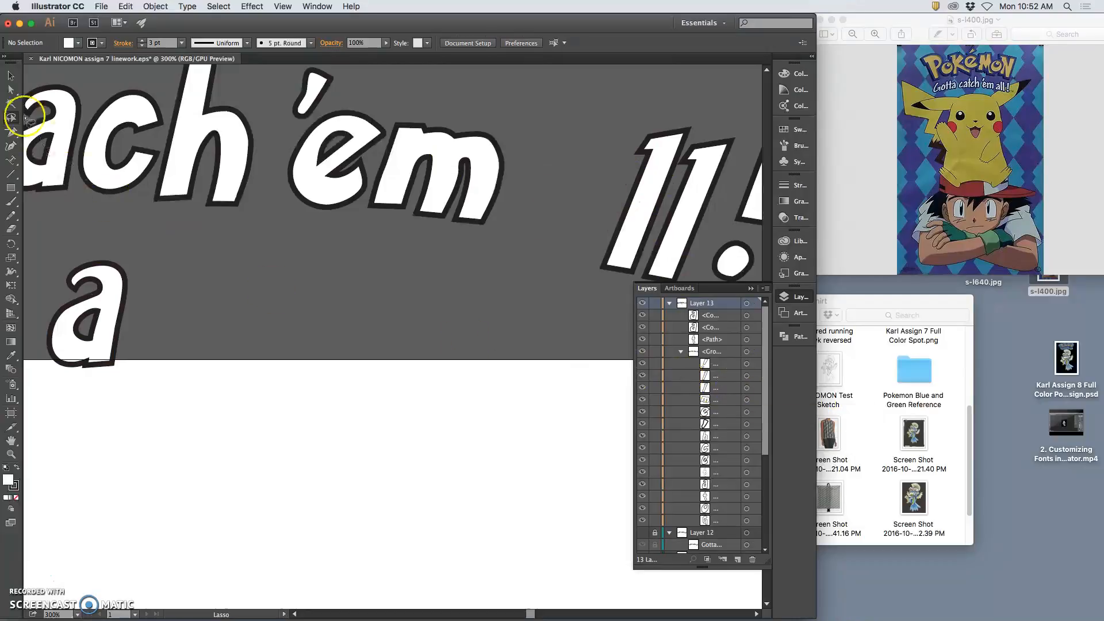
click(11, 76)
drag(140, 301, 592, 220)
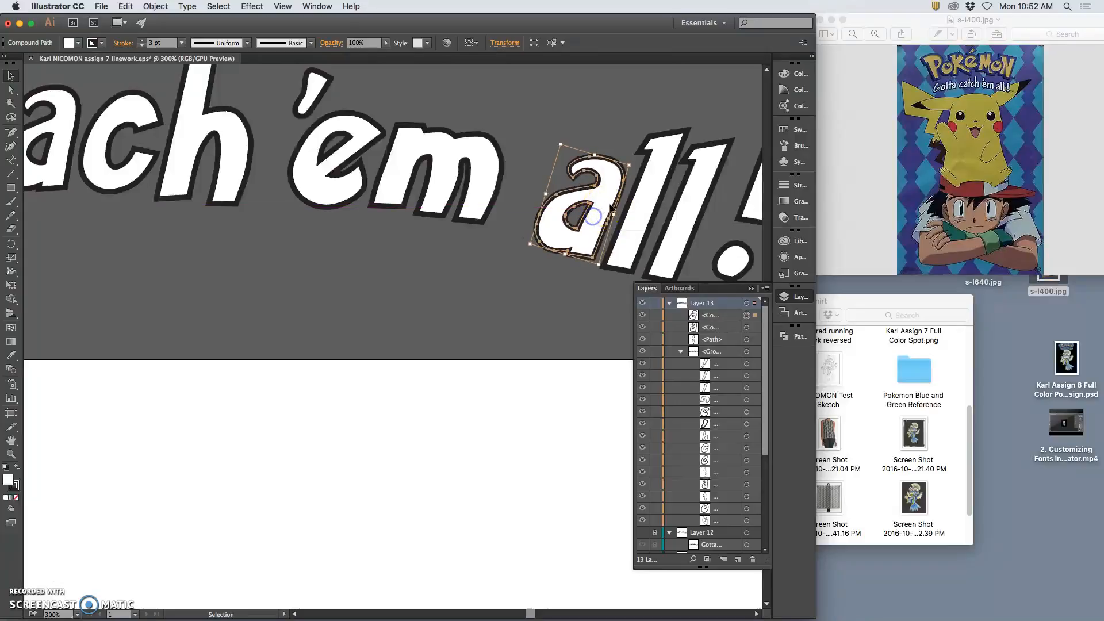
drag(561, 144, 557, 141)
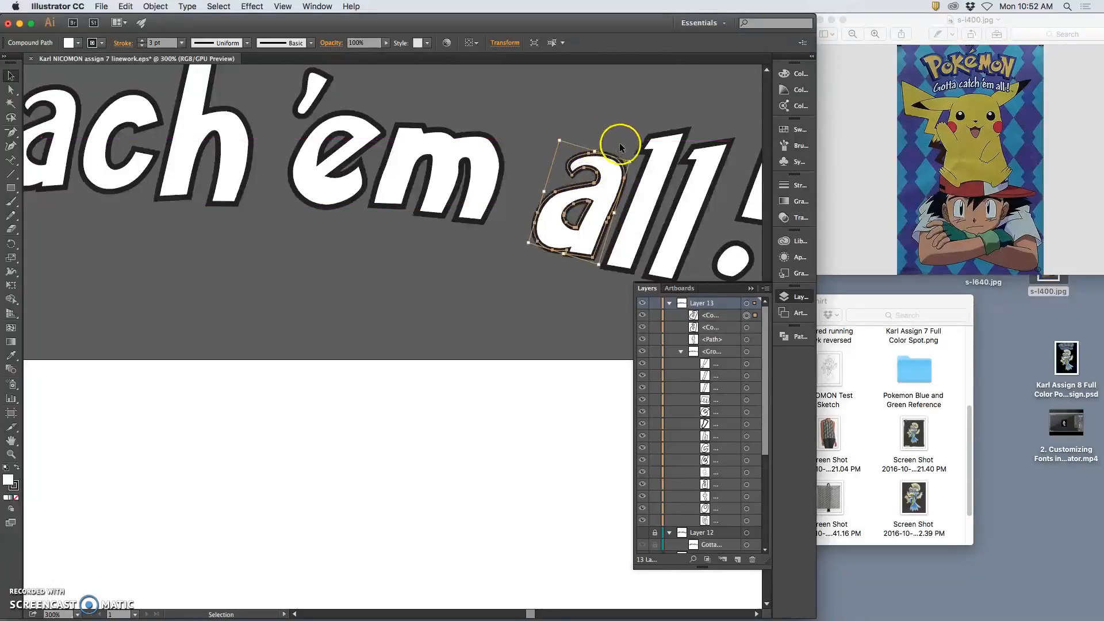
drag(635, 159, 631, 157)
click(538, 296)
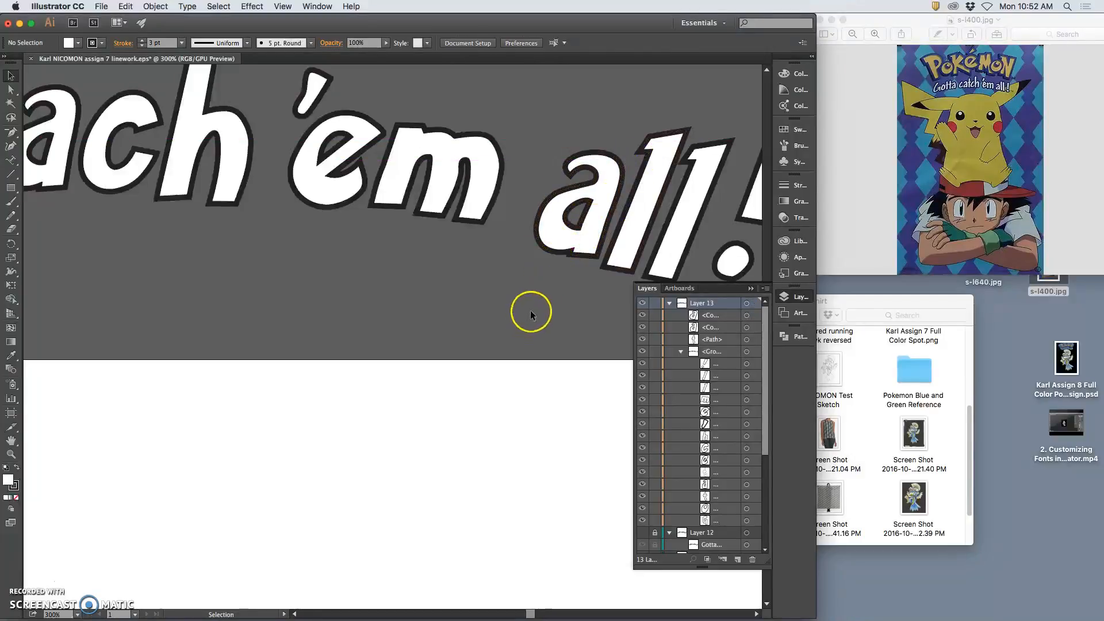
Redraw the edge and bottom of the first l of 'all' with the Pencil
key(super+minus)
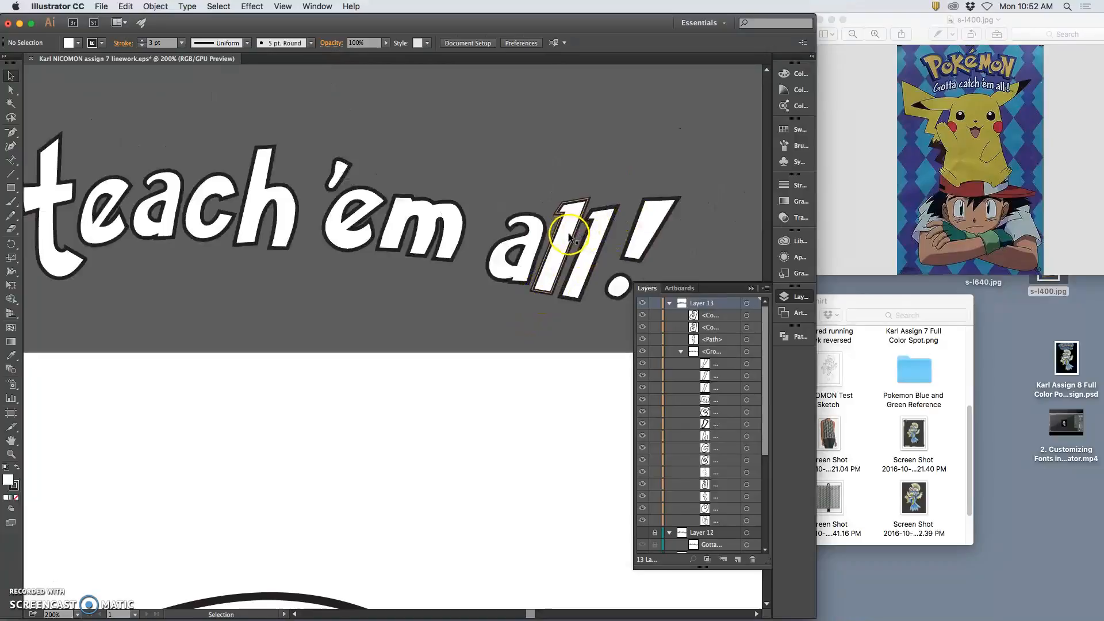
click(568, 241)
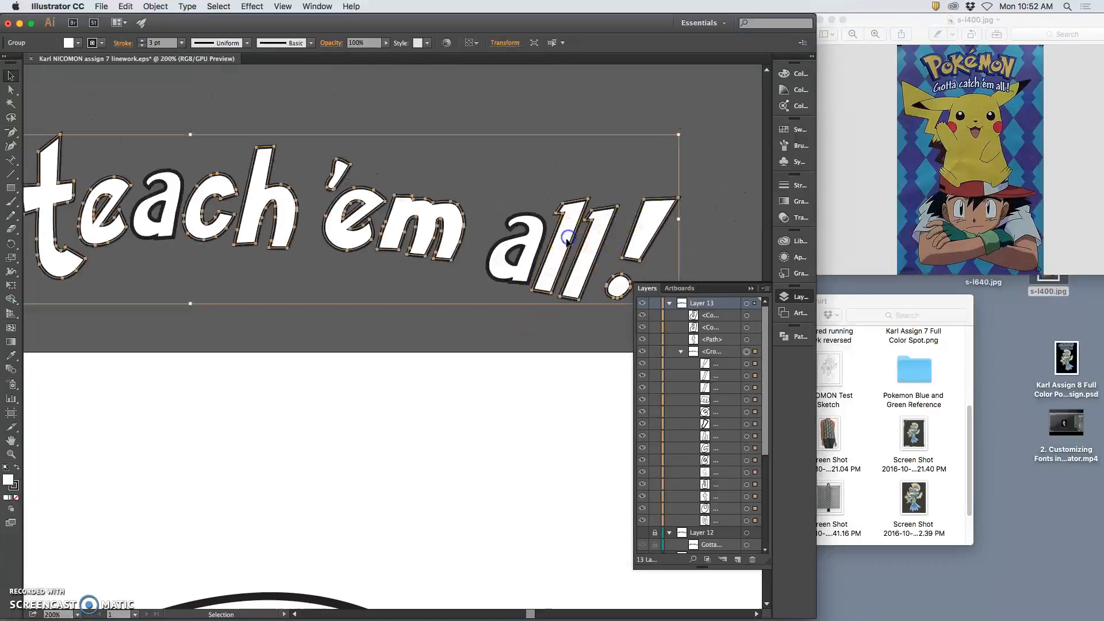
click(746, 389)
click(11, 215)
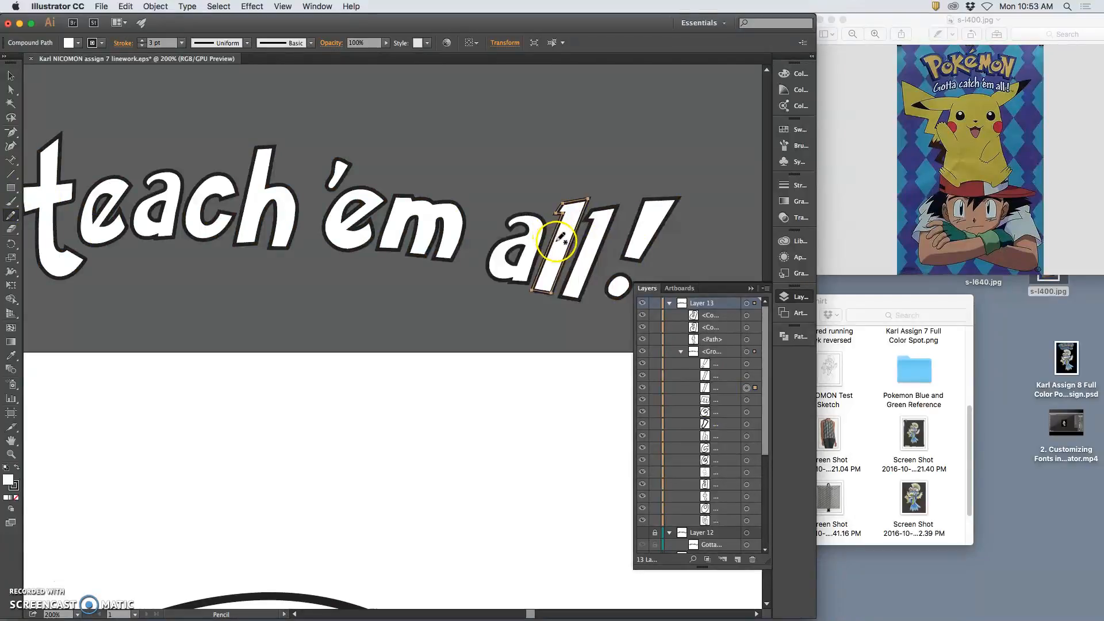
drag(558, 232, 537, 283)
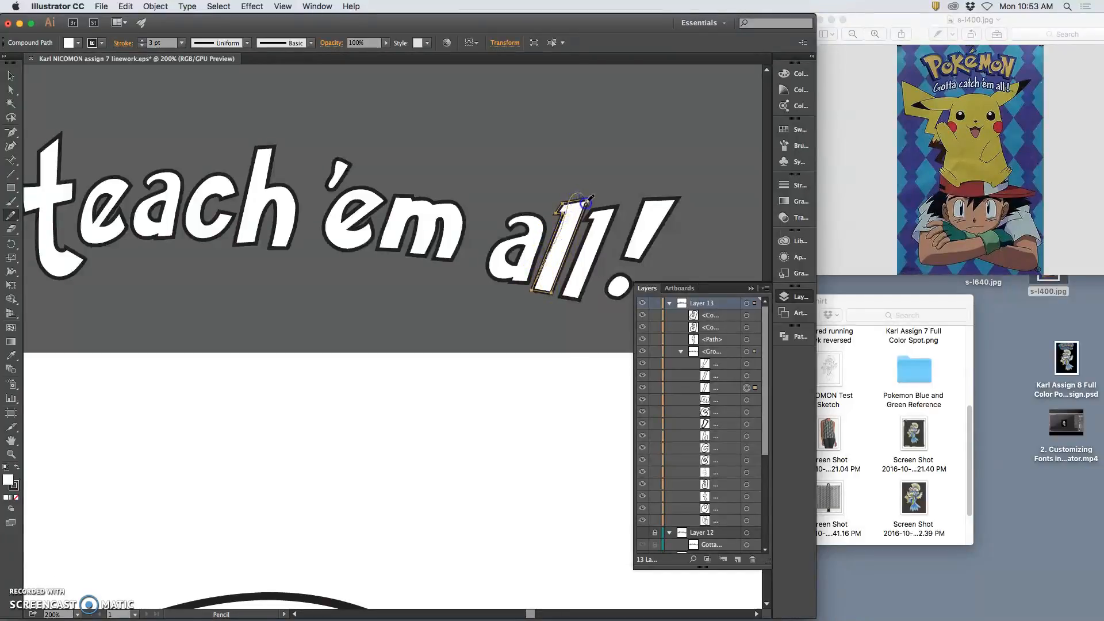
mouse_move(555, 298)
mouse_down()
mouse_move(561, 273)
mouse_move(549, 277)
mouse_move(585, 207)
mouse_move(577, 230)
mouse_move(576, 200)
mouse_move(590, 197)
mouse_move(563, 213)
mouse_move(547, 256)
mouse_up()
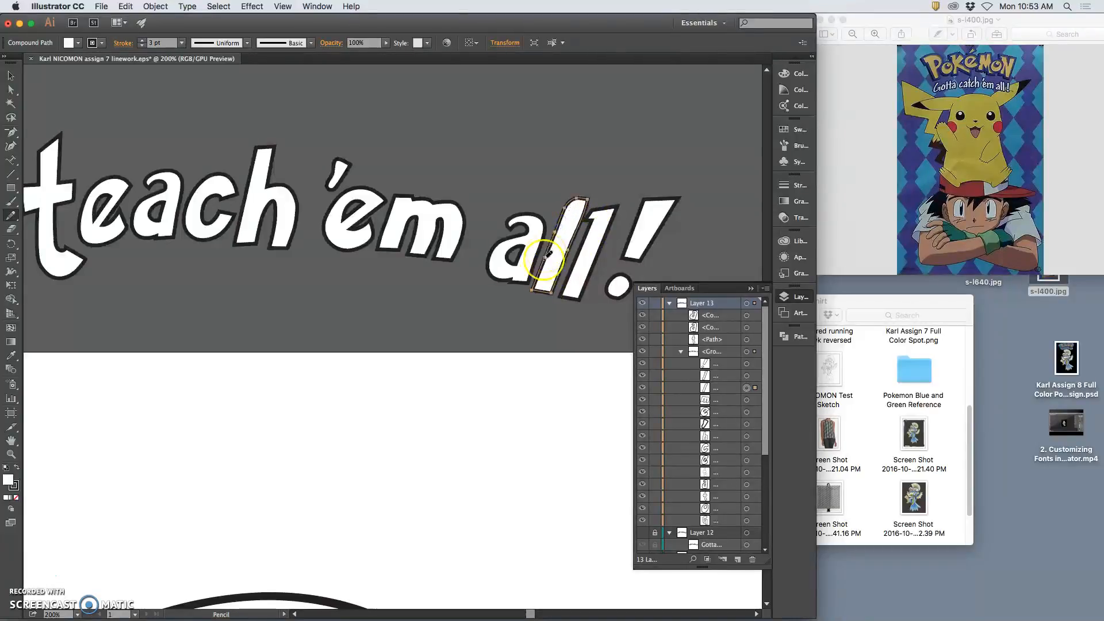
key(super+z)
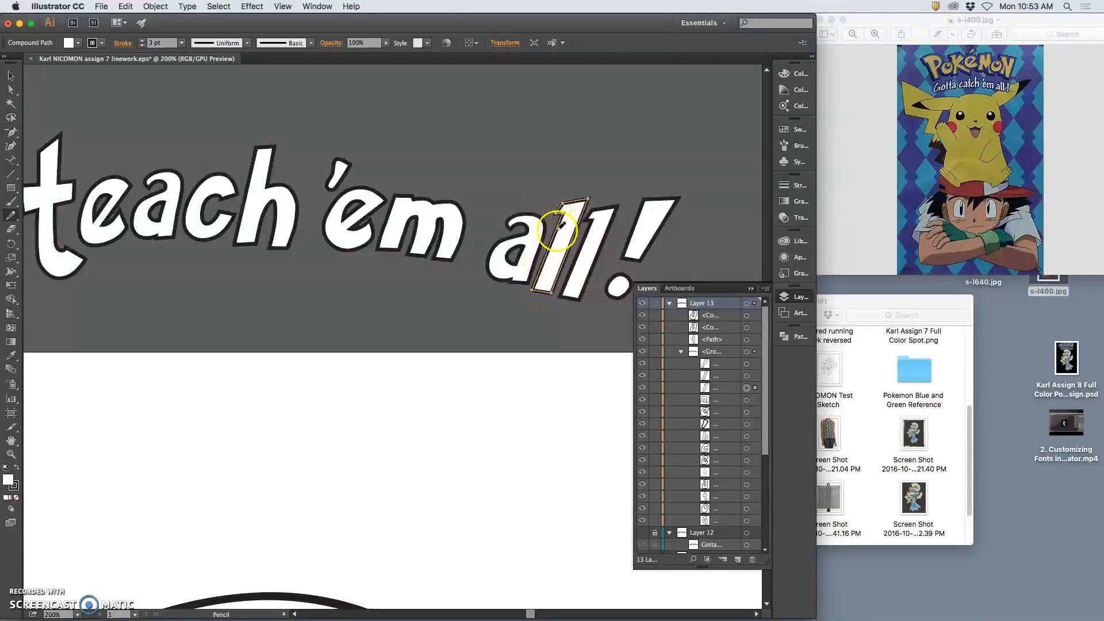
mouse_move(548, 275)
mouse_down()
mouse_move(531, 315)
mouse_move(559, 279)
mouse_up()
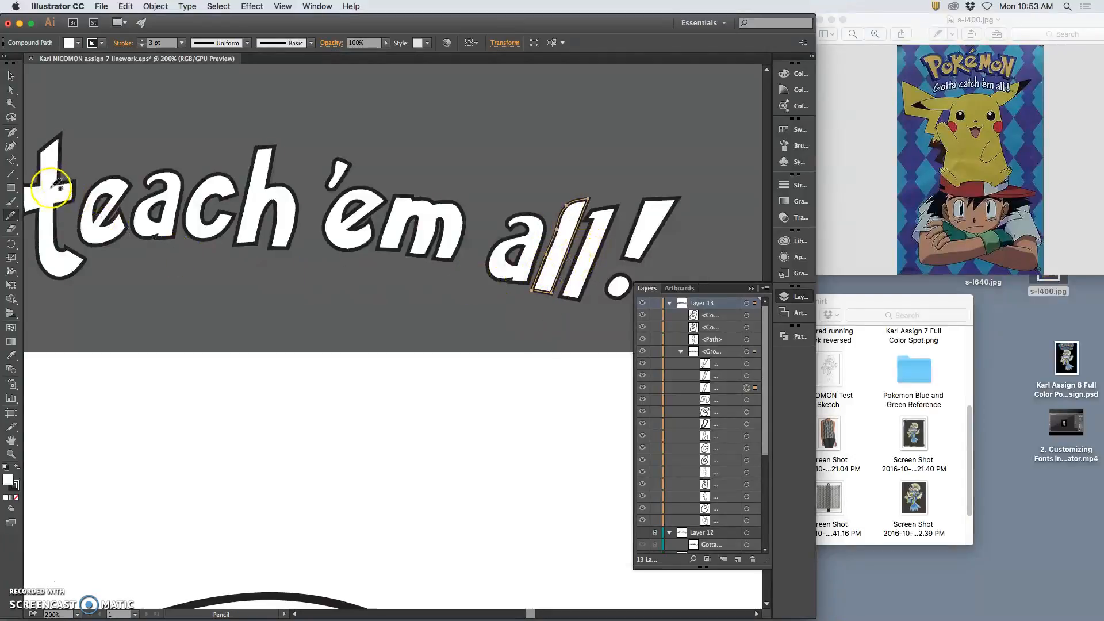
Delete a stray anchor from the l and paste a copy of the reshaped l
click(10, 132)
click(551, 260)
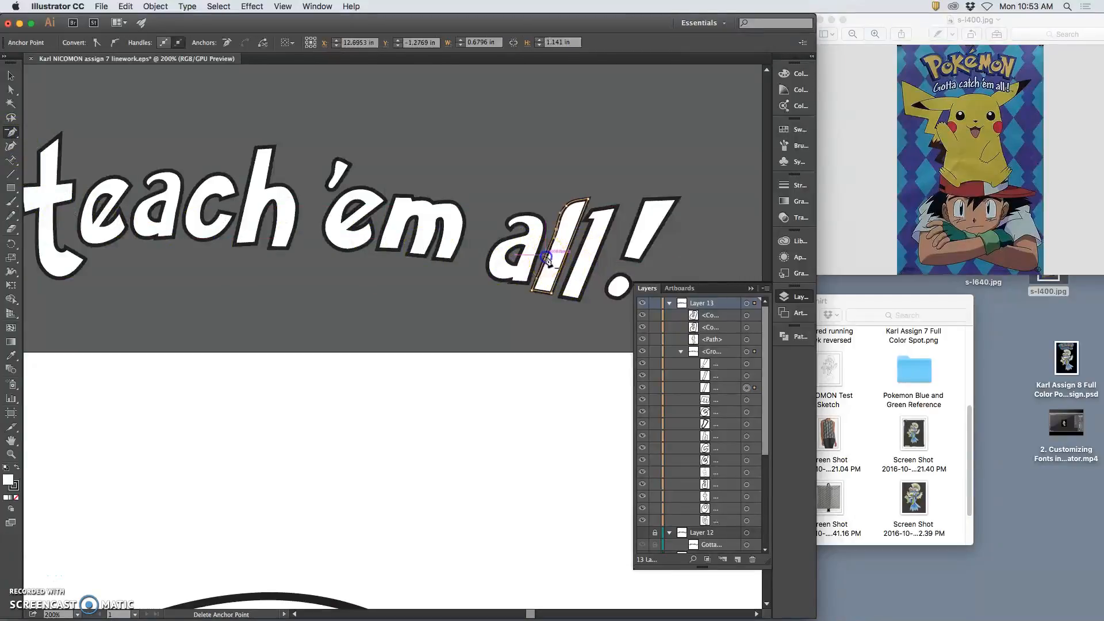
super+click(614, 183)
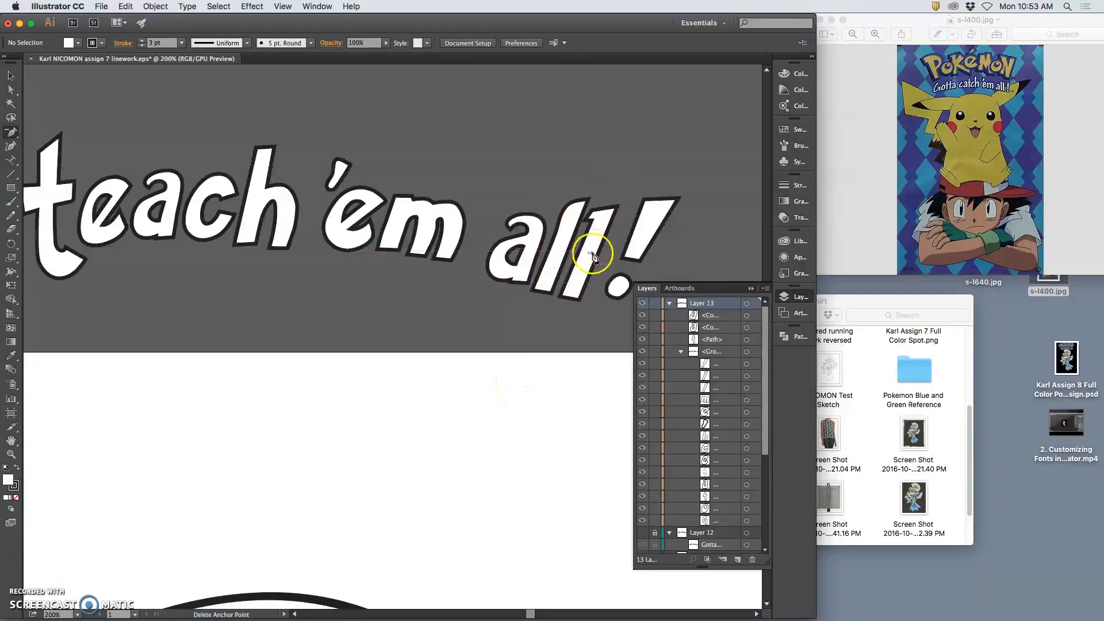
click(13, 90)
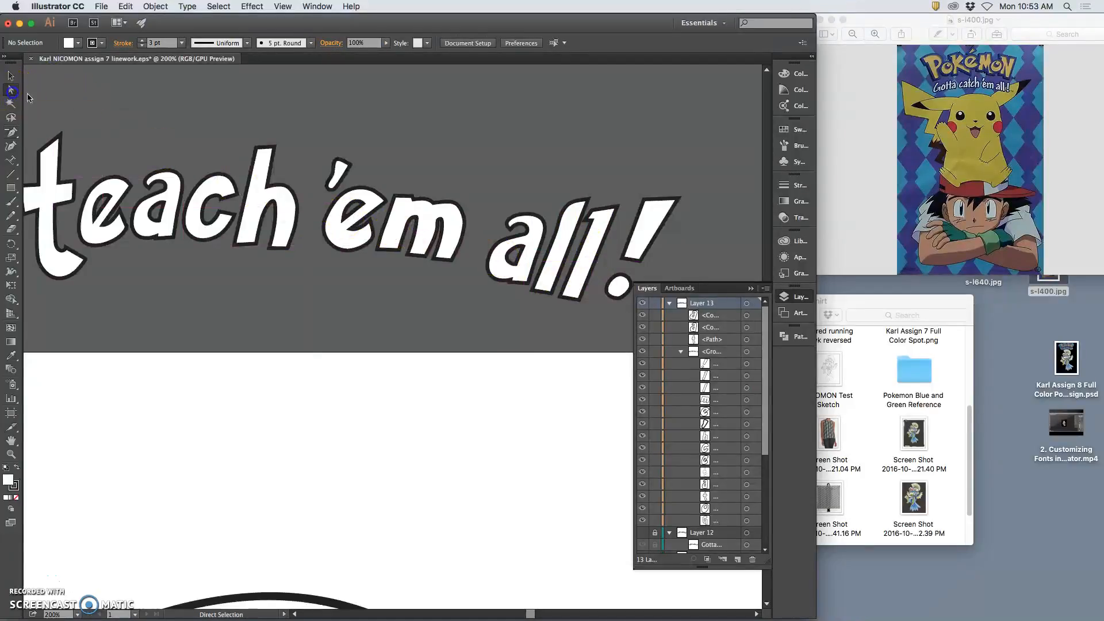
click(550, 294)
key(ctrl+c)
key(ctrl+v)
key(Delete)
click(554, 288)
click(11, 76)
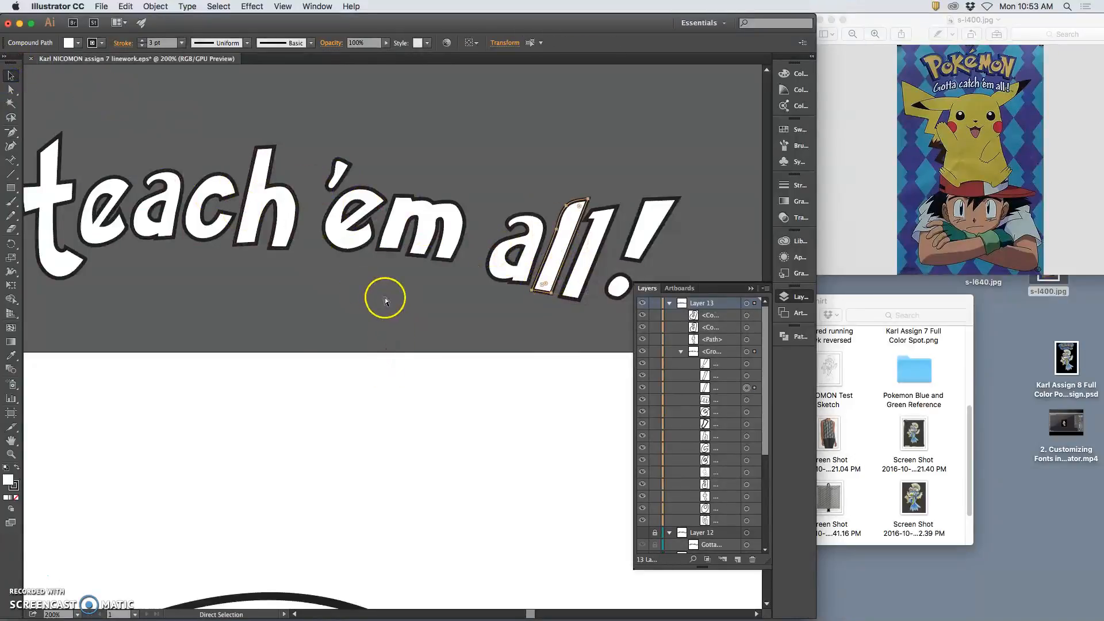
key(super+v)
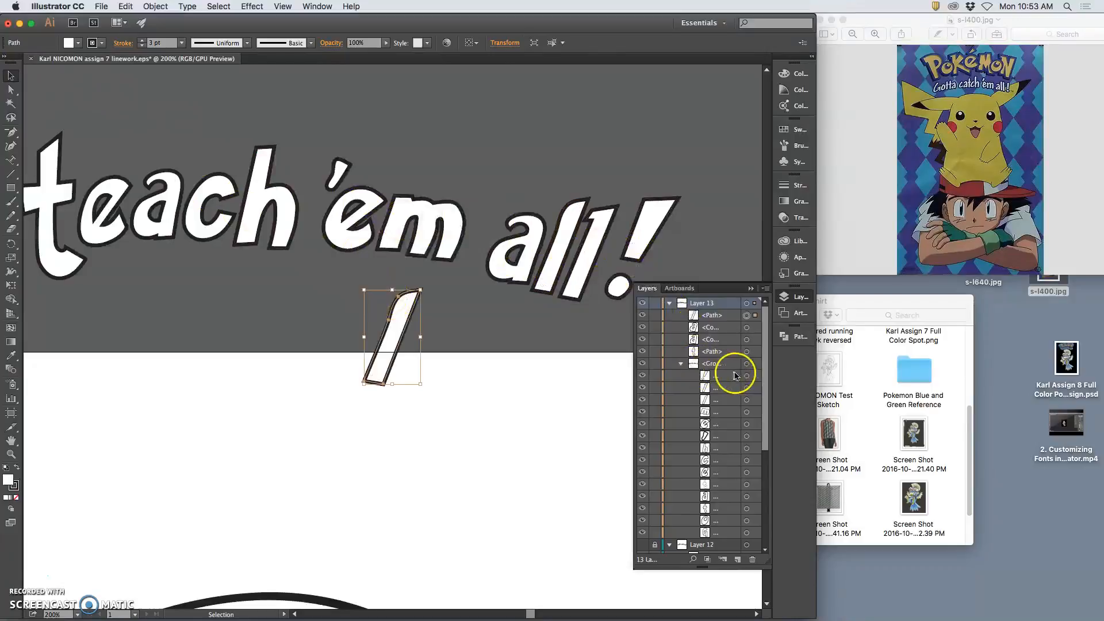
Delete the second l of 'all' and set the pasted l in its place, lengthened and tilted to match
click(747, 387)
key(Delete)
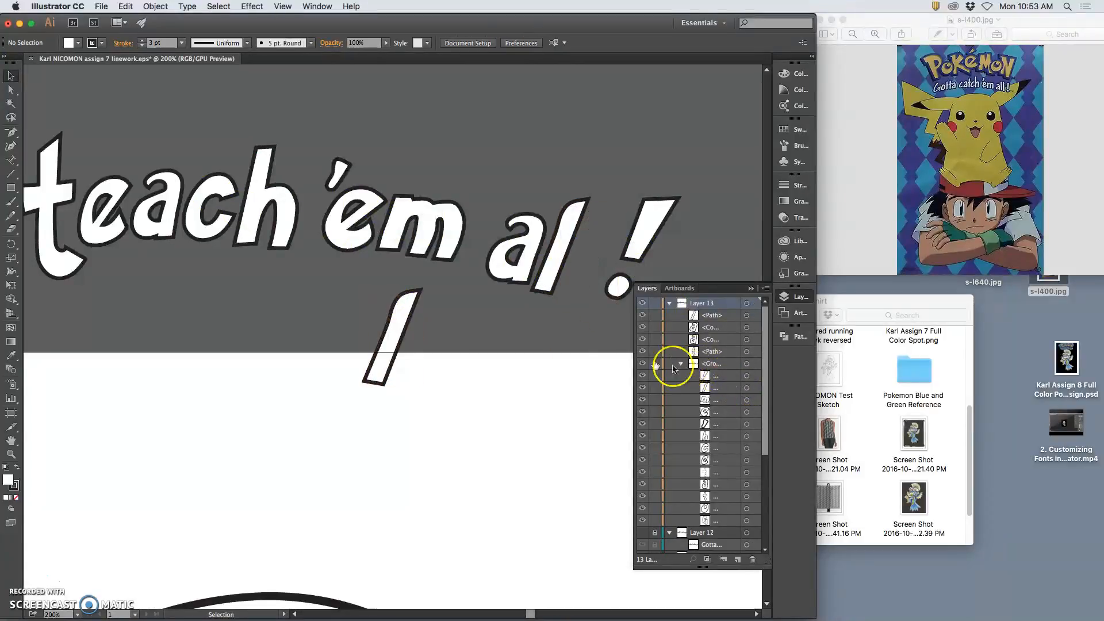
mouse_move(405, 316)
mouse_down()
mouse_move(636, 228)
mouse_move(605, 236)
mouse_move(633, 203)
mouse_move(624, 199)
mouse_up()
click(636, 173)
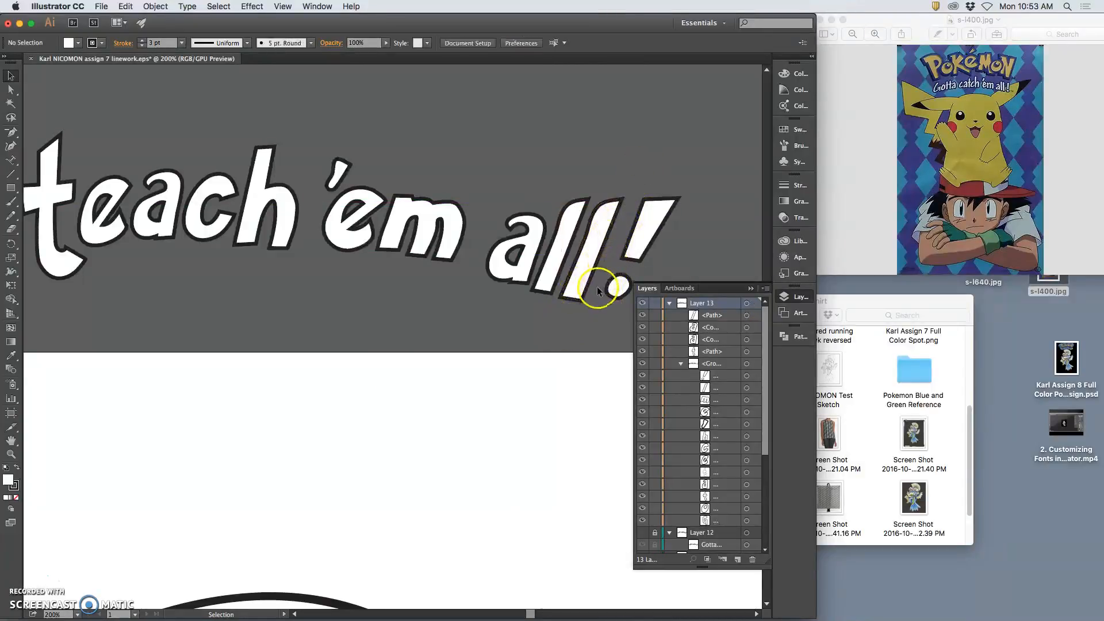
click(598, 256)
drag(629, 191, 631, 196)
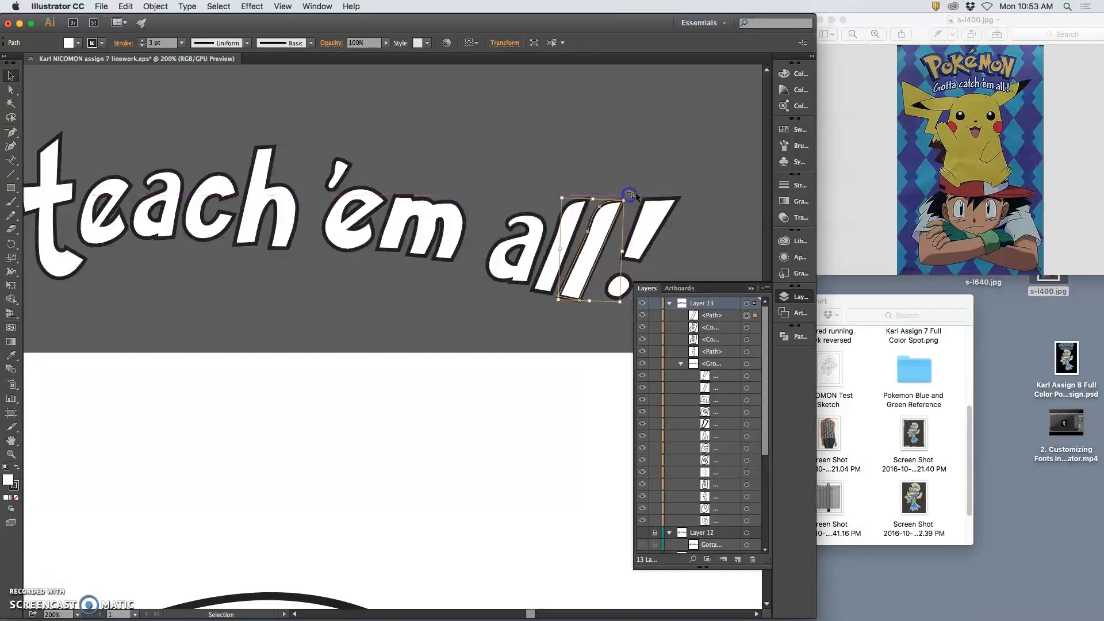
click(511, 325)
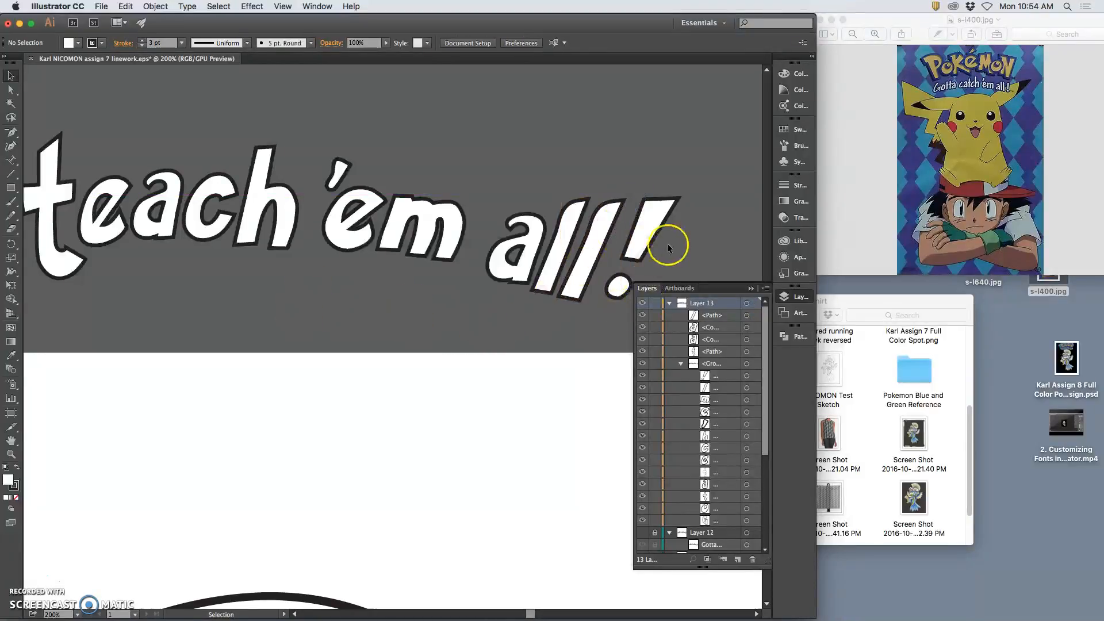
Redraw the exclamation bar's edge with a rounded top using the Pencil
click(744, 376)
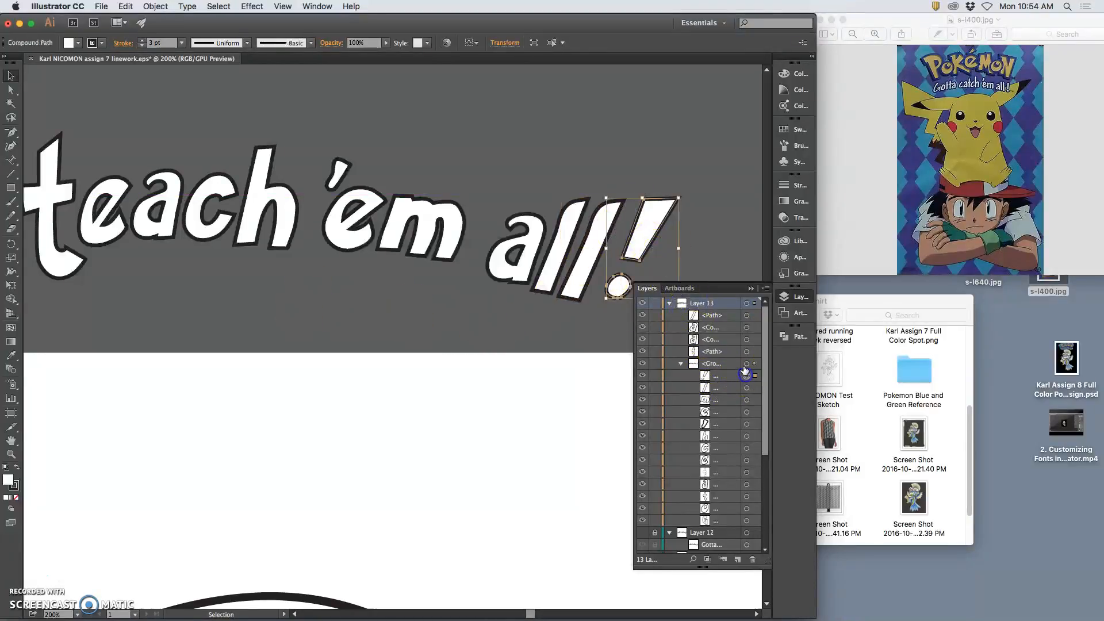
key(super+minus)
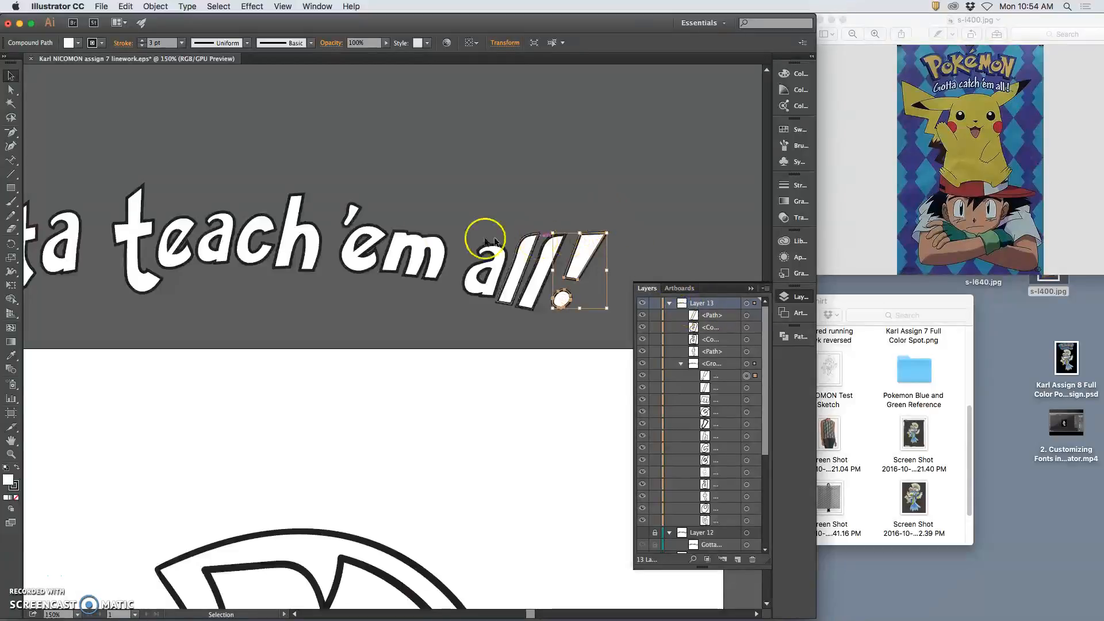
click(18, 216)
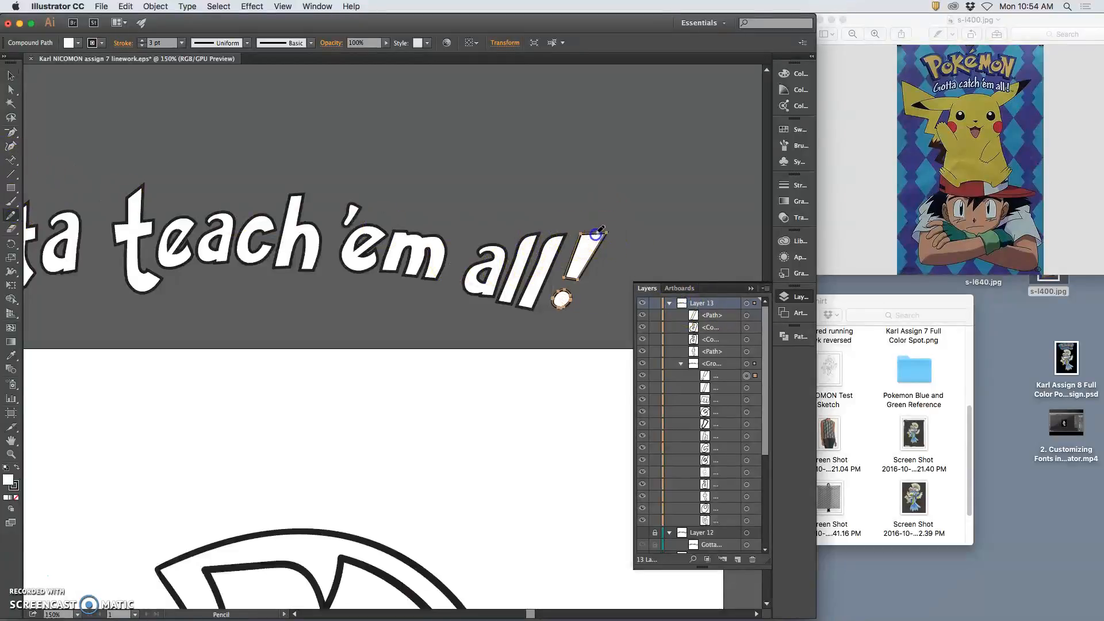
mouse_move(571, 260)
mouse_down()
mouse_move(565, 286)
mouse_move(577, 249)
mouse_move(571, 272)
mouse_up()
mouse_move(604, 240)
mouse_down()
mouse_move(558, 302)
mouse_move(609, 267)
mouse_move(588, 313)
mouse_move(569, 331)
mouse_move(563, 299)
mouse_up()
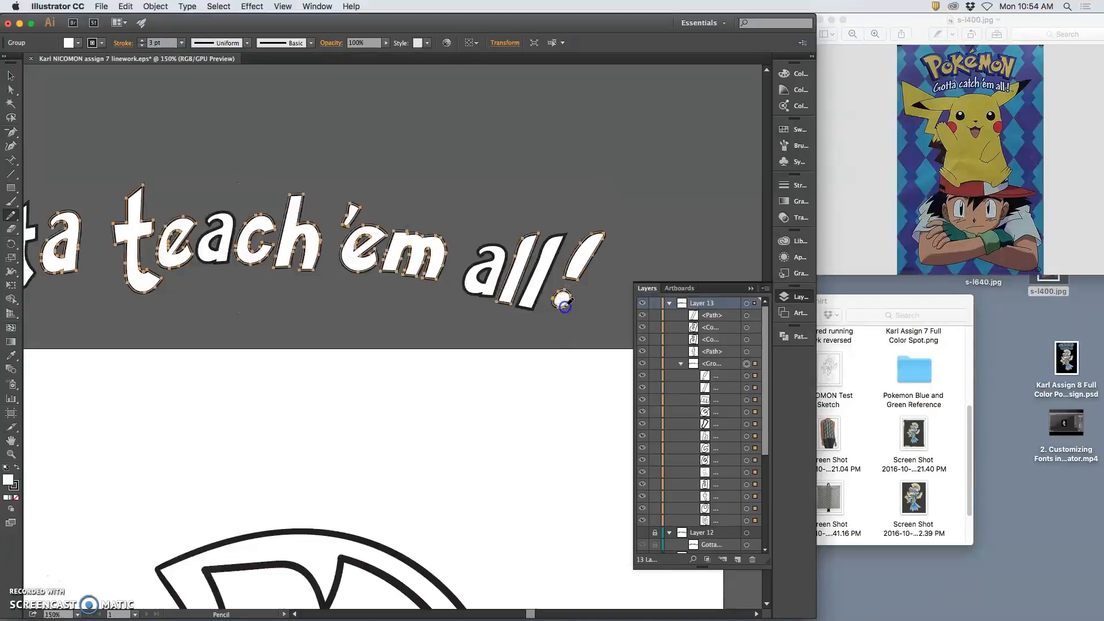
super+click(565, 307)
super+click(582, 303)
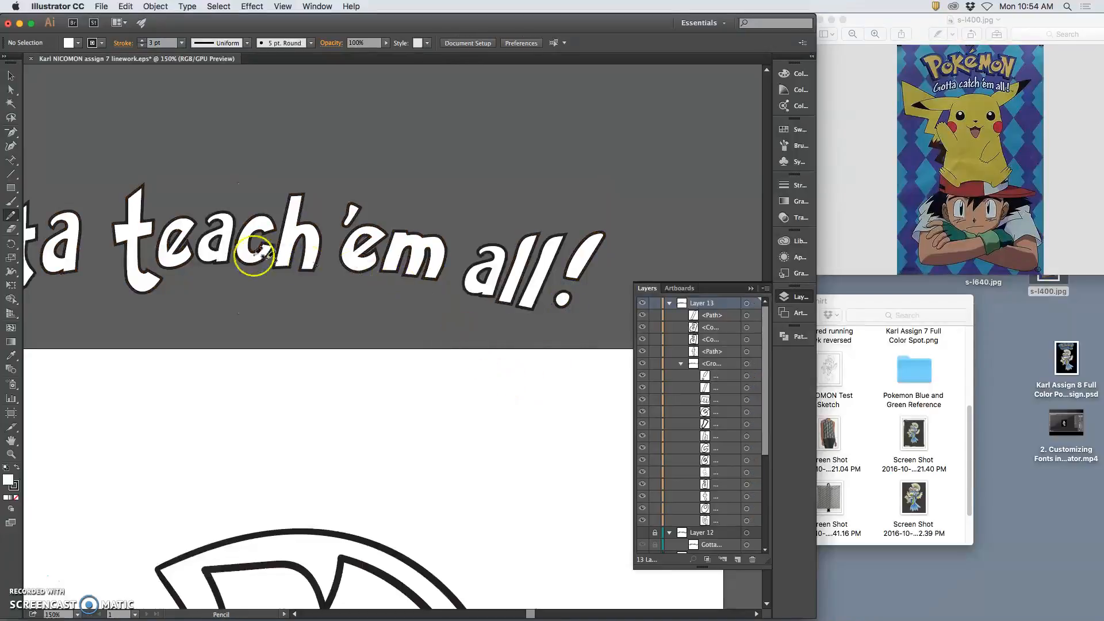
Lasso-select the whole exclamation mark after 'all'
click(10, 77)
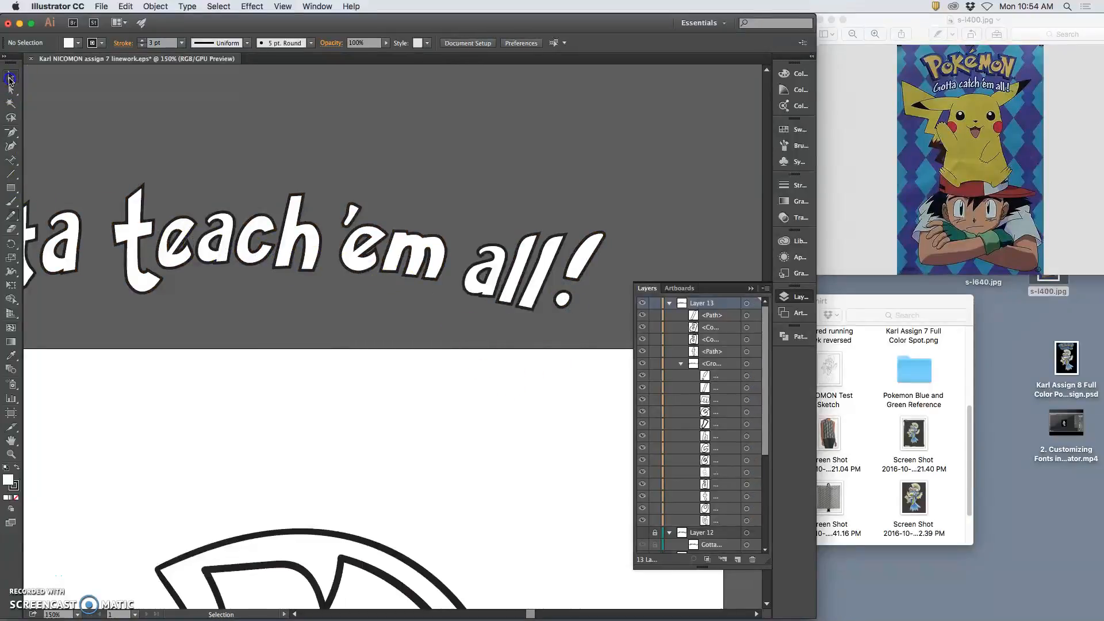
click(587, 263)
click(624, 254)
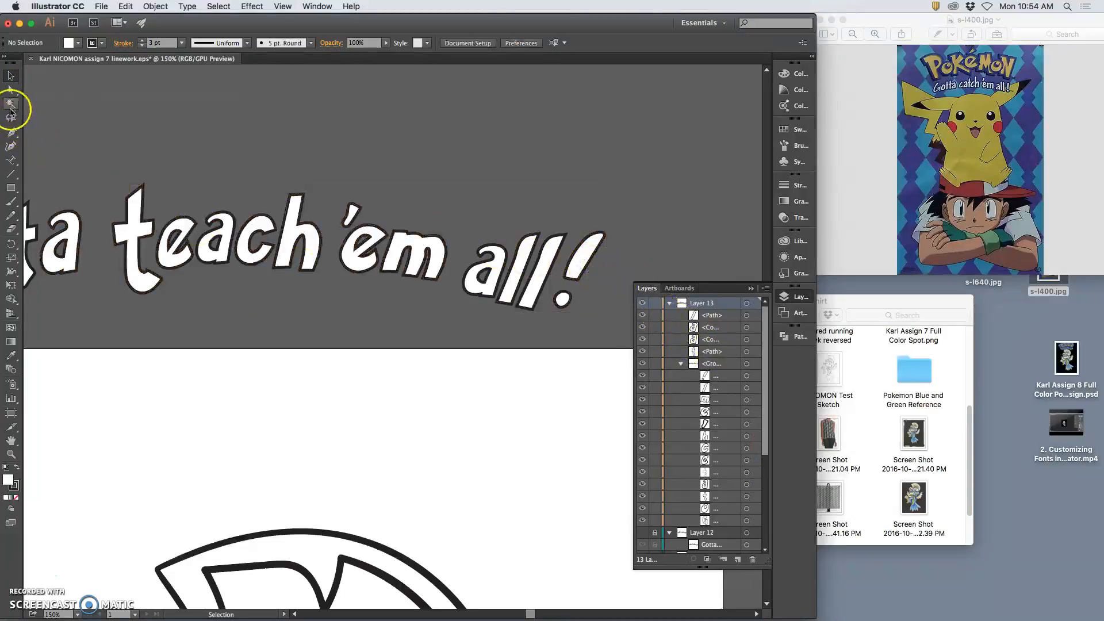
click(11, 117)
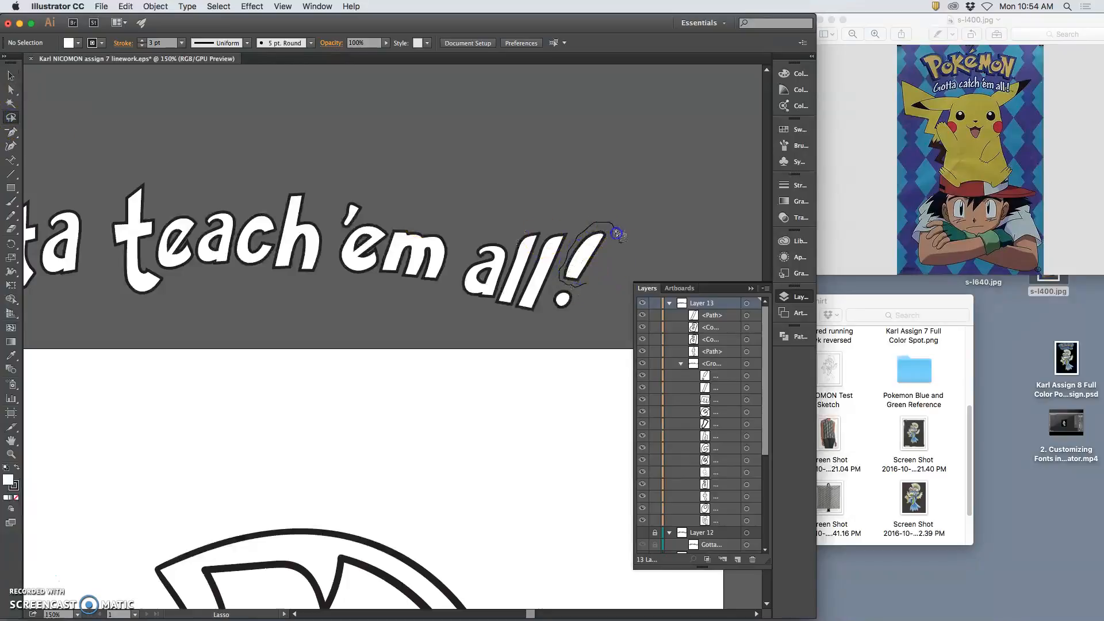
drag(616, 233, 614, 230)
click(185, 210)
drag(589, 285, 612, 215)
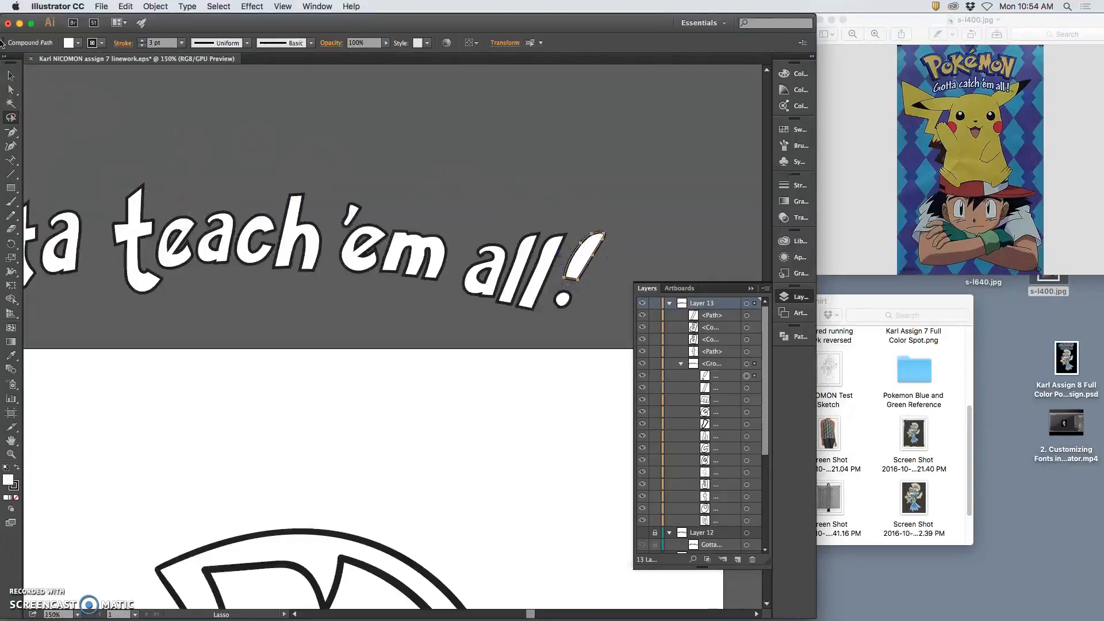
Nudge the exclamation mark down and left and tilt it about 3.65°
click(9, 76)
key(Down)
key(Down)
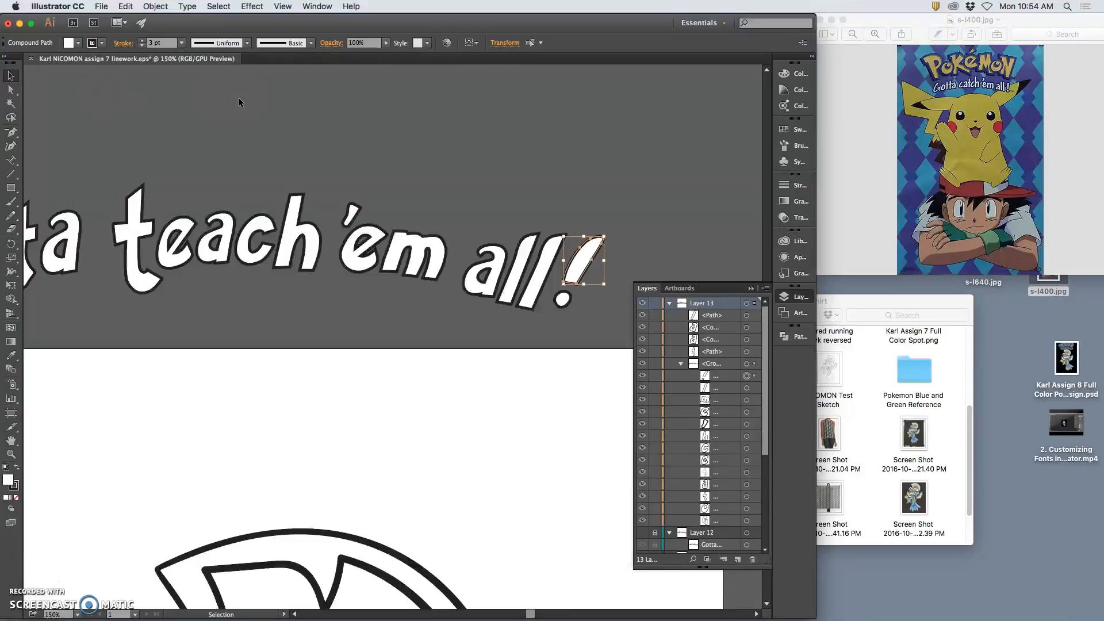
shift+click(747, 376)
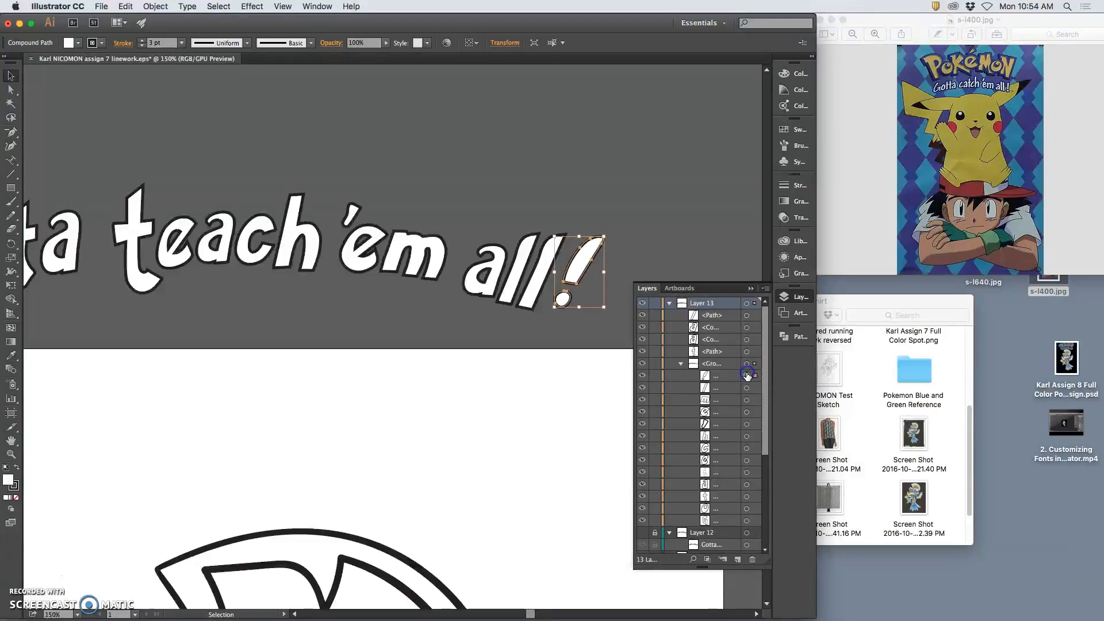
key(Down)
key(Down)
key(Down)
key(Down)
key(Down)
key(Down)
key(Down)
key(Down)
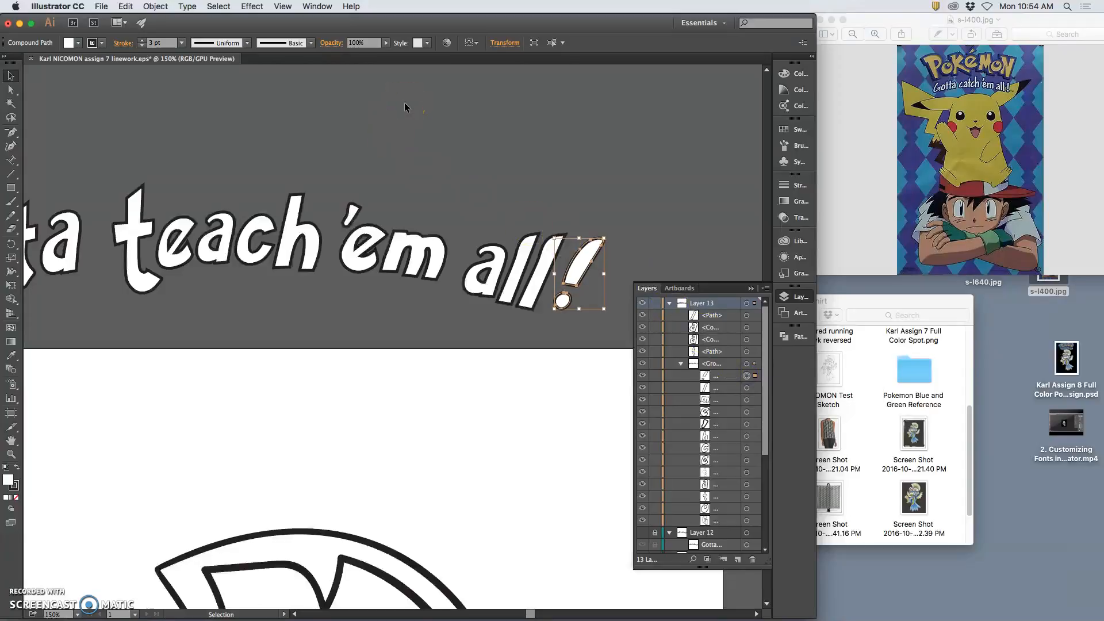
key(Left)
key(Left)
key(Left)
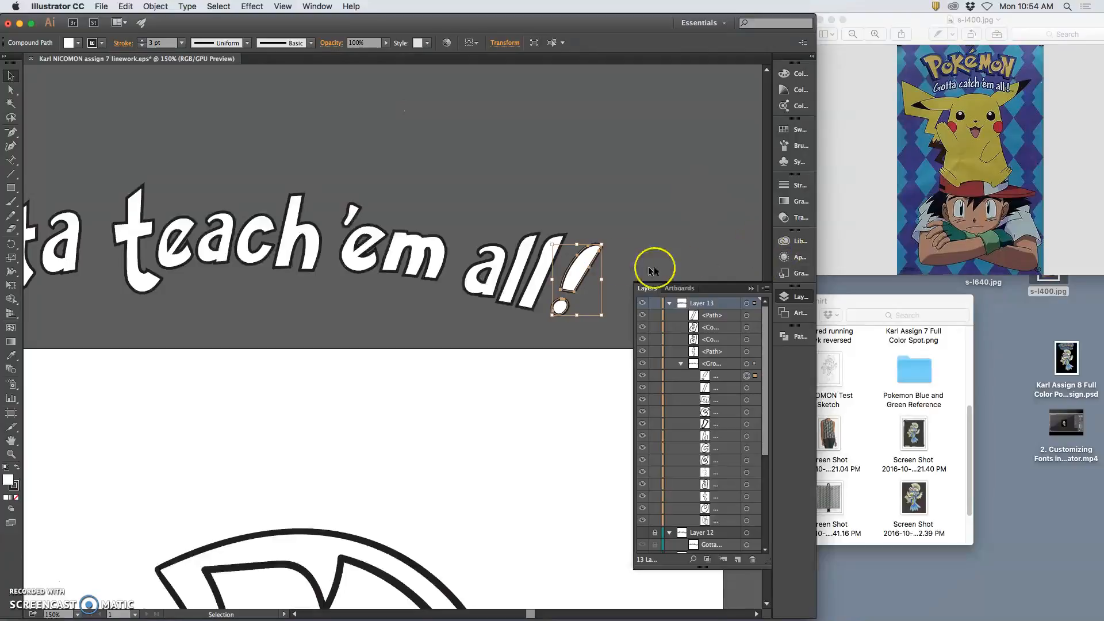
drag(606, 242, 634, 240)
click(603, 317)
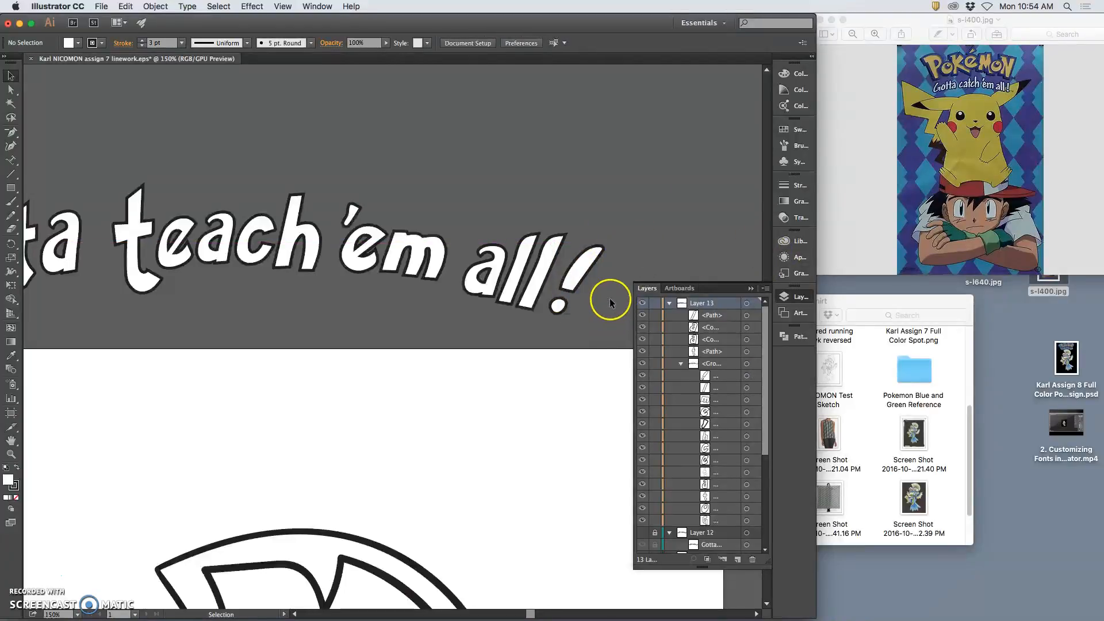
key(super+minus)
key(super+minus)
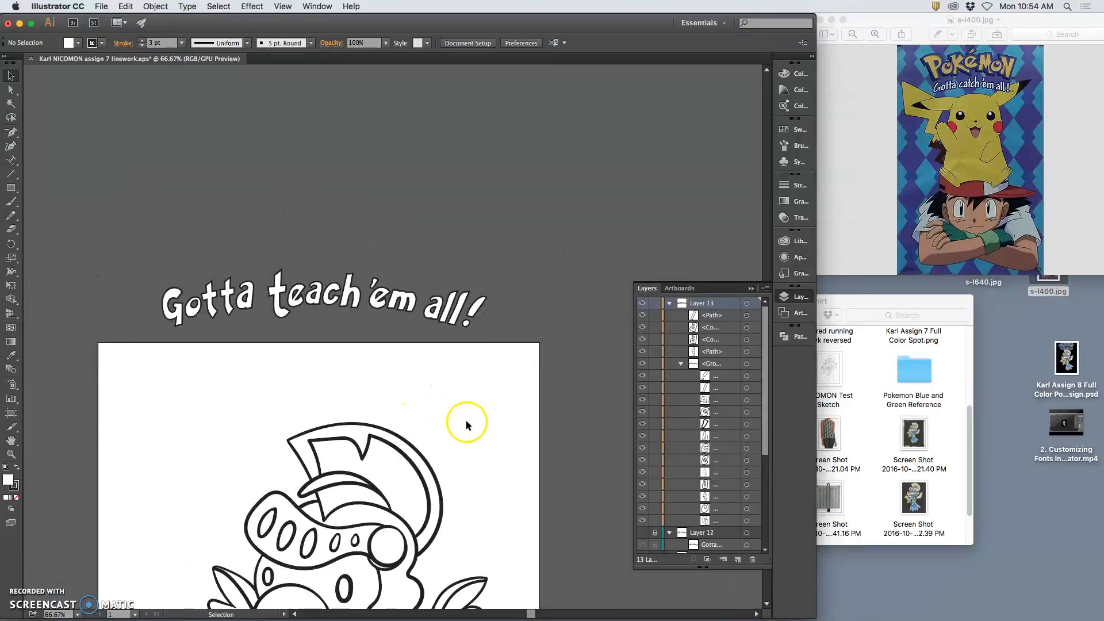
Zoom to 100%, rotate the G more upright and scale it to about 1.71 in tall
click(176, 316)
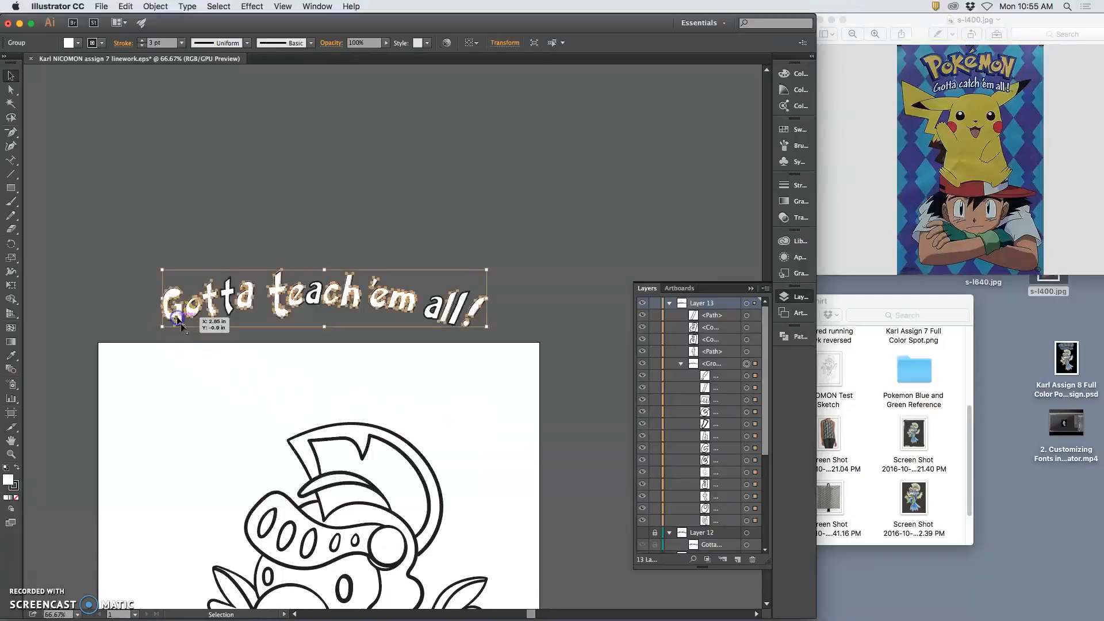
click(746, 521)
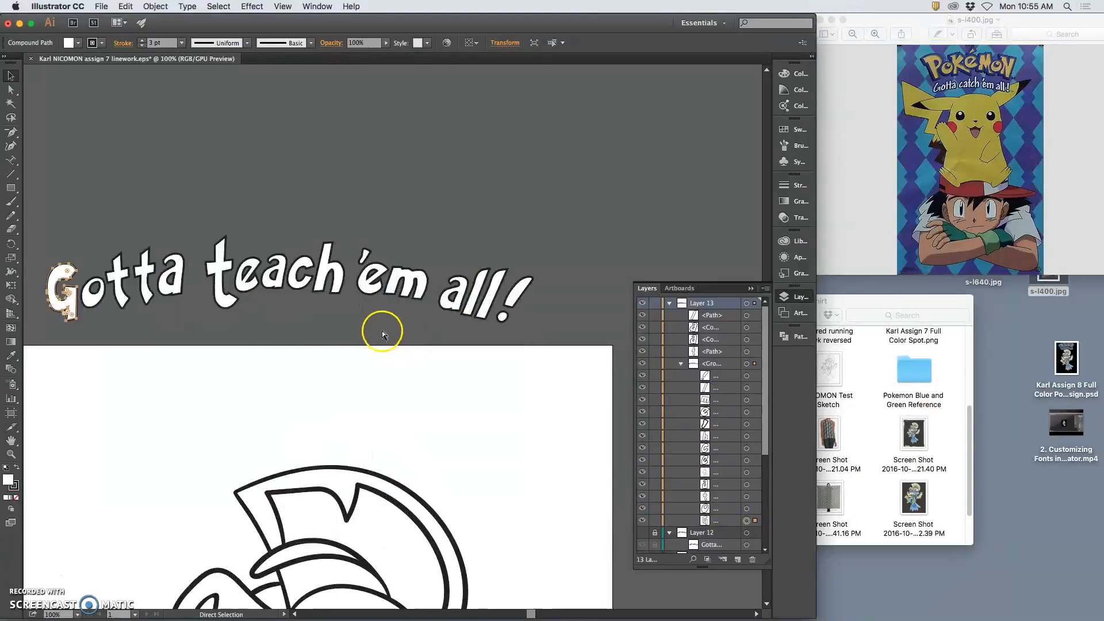
key(super+equal)
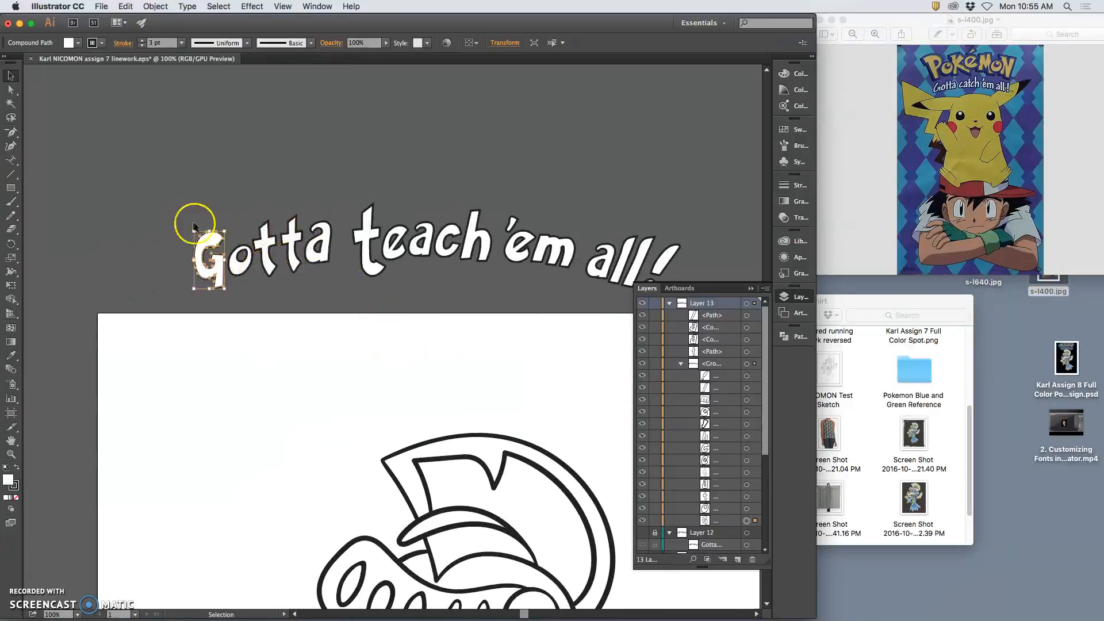
click(223, 228)
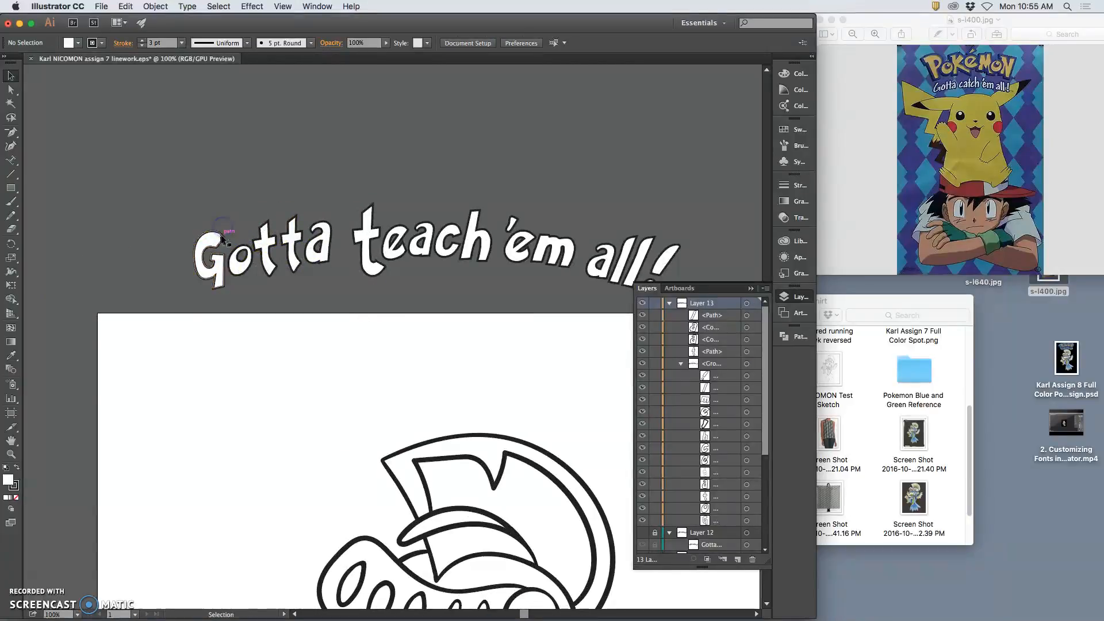
click(748, 522)
drag(228, 226, 224, 225)
drag(197, 288, 197, 298)
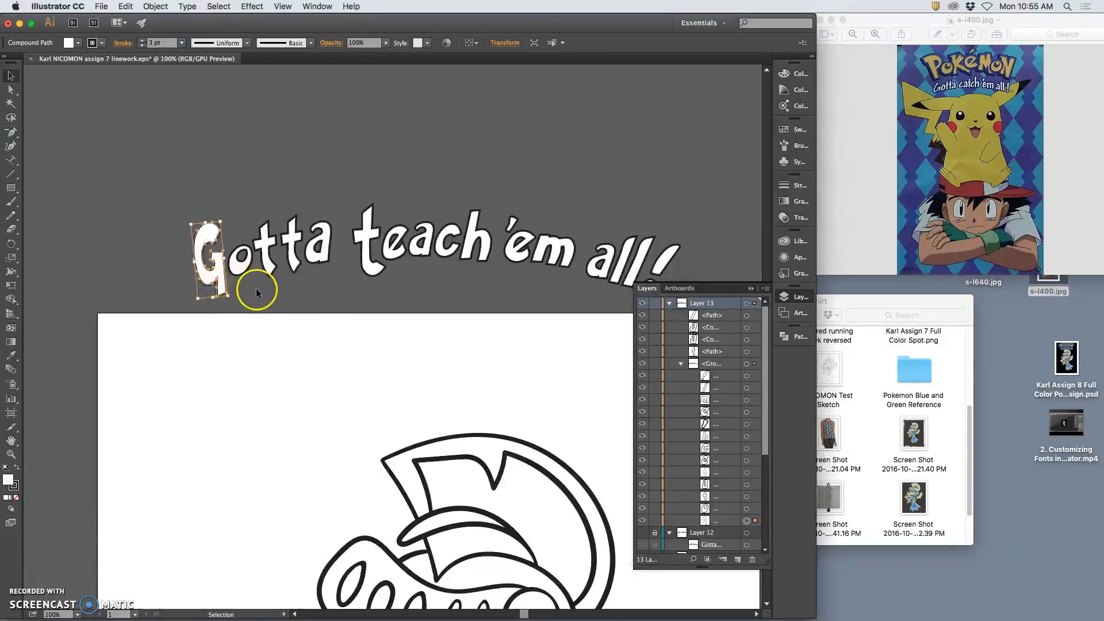
drag(205, 224, 205, 228)
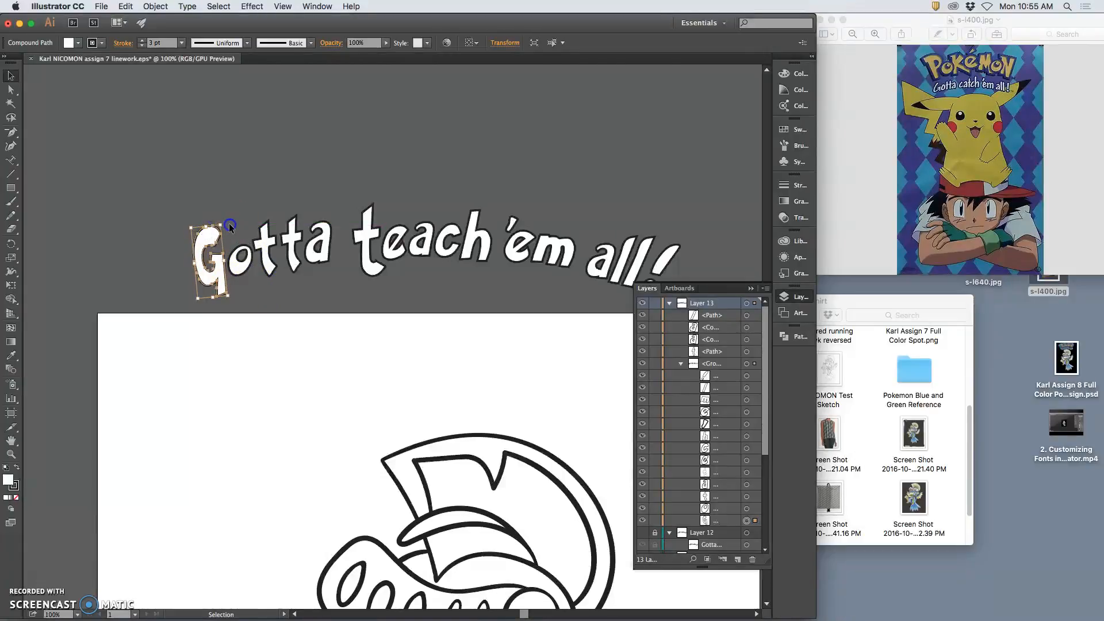
click(229, 227)
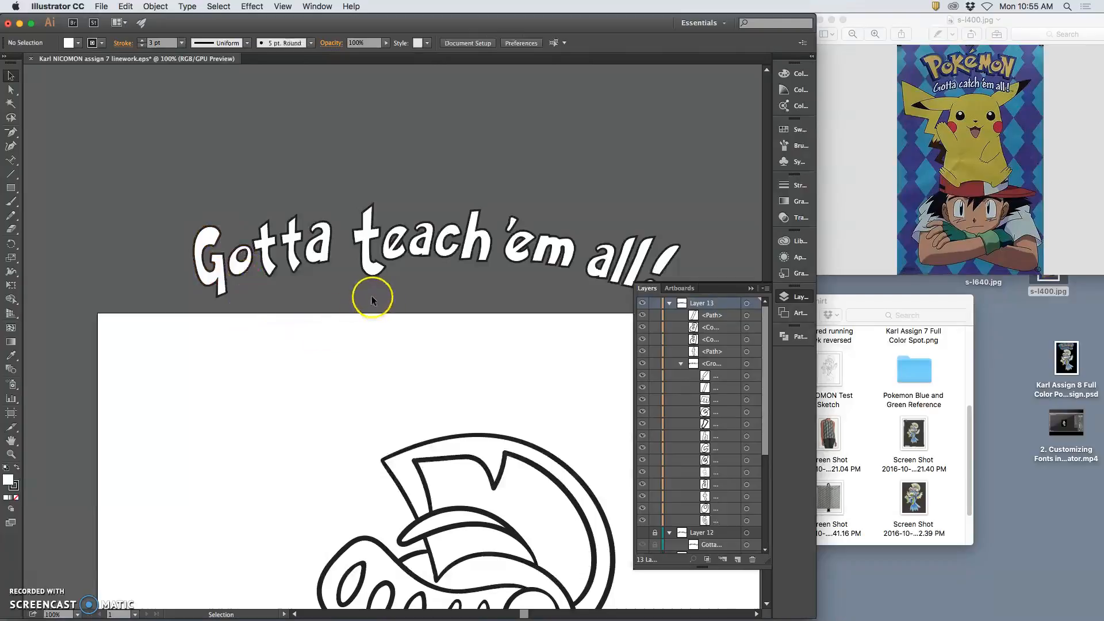
Undo the trial edits to the G and zoom to 200% on 'Gotta teach'
key(a)
key(super+z)
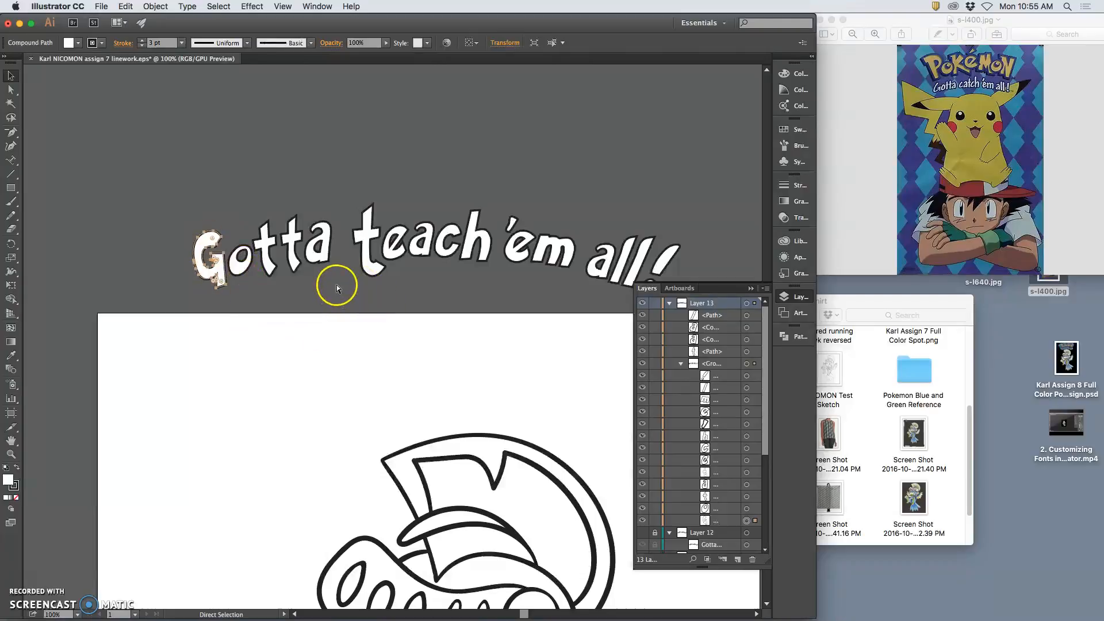
key(v)
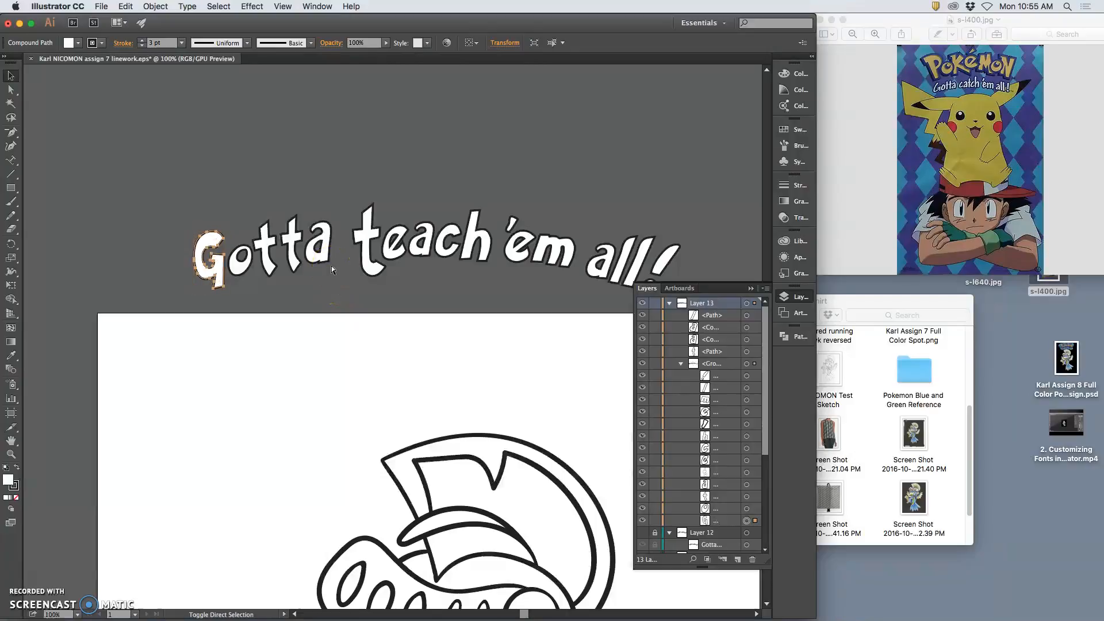
key(super+z)
click(331, 266)
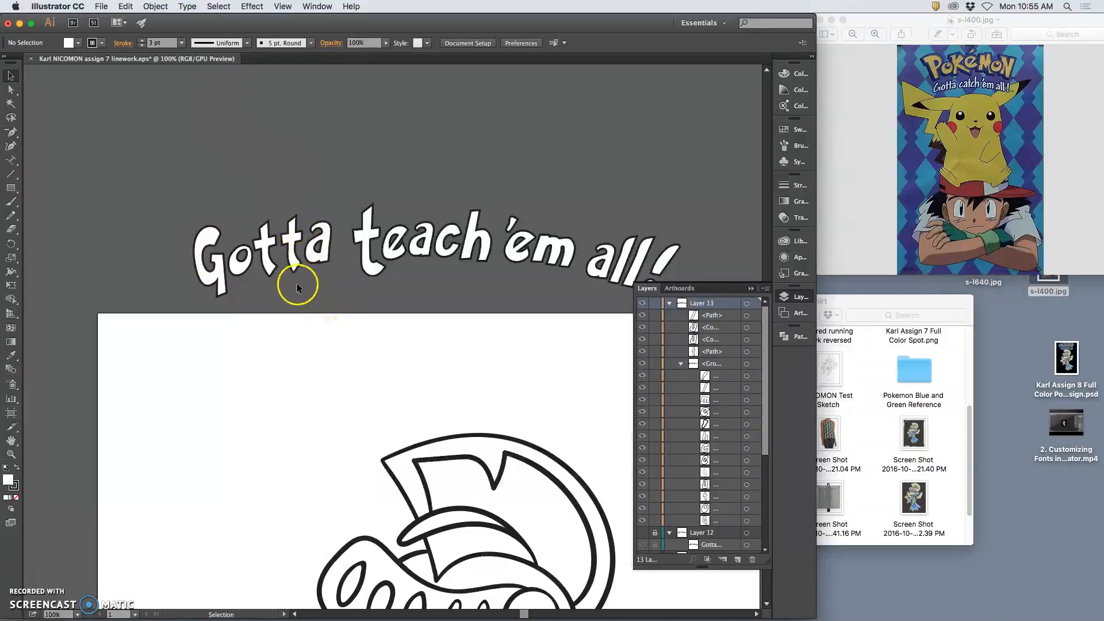
key(super+equal)
key(super+equal)
scroll(272, 209, left, 5)
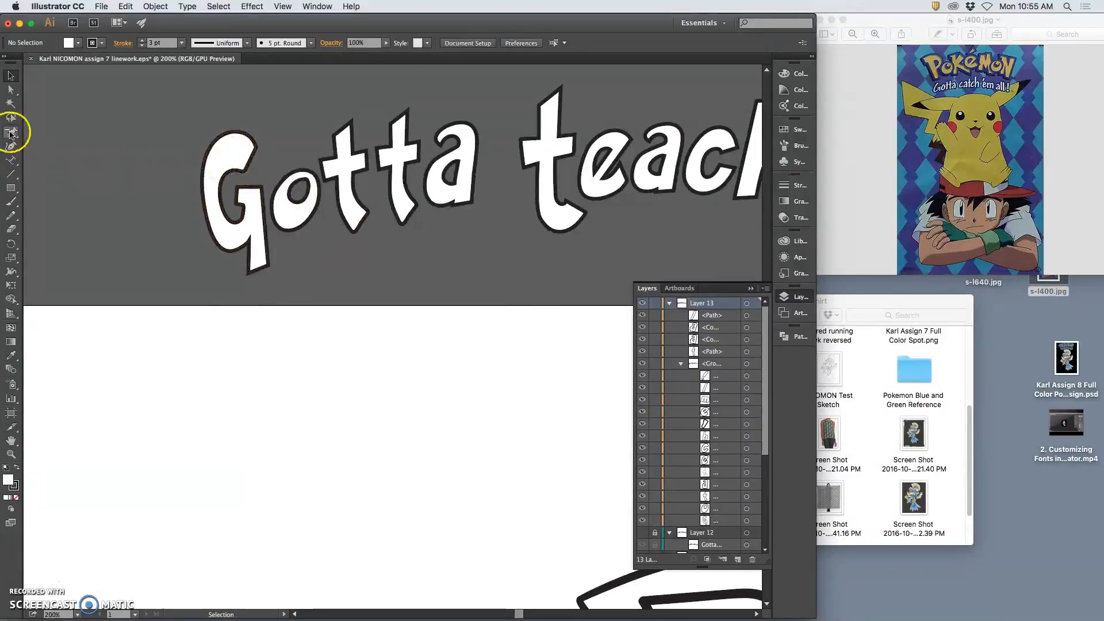
Redraw the G's outline freehand, reshaping its lower edge and tail
click(10, 215)
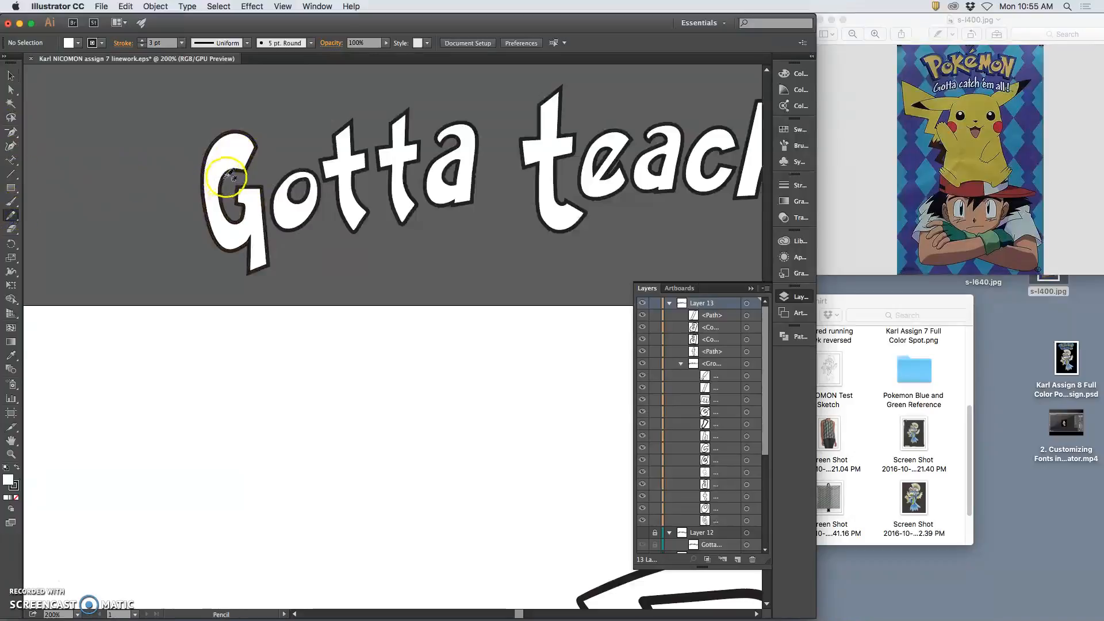
super+click(233, 178)
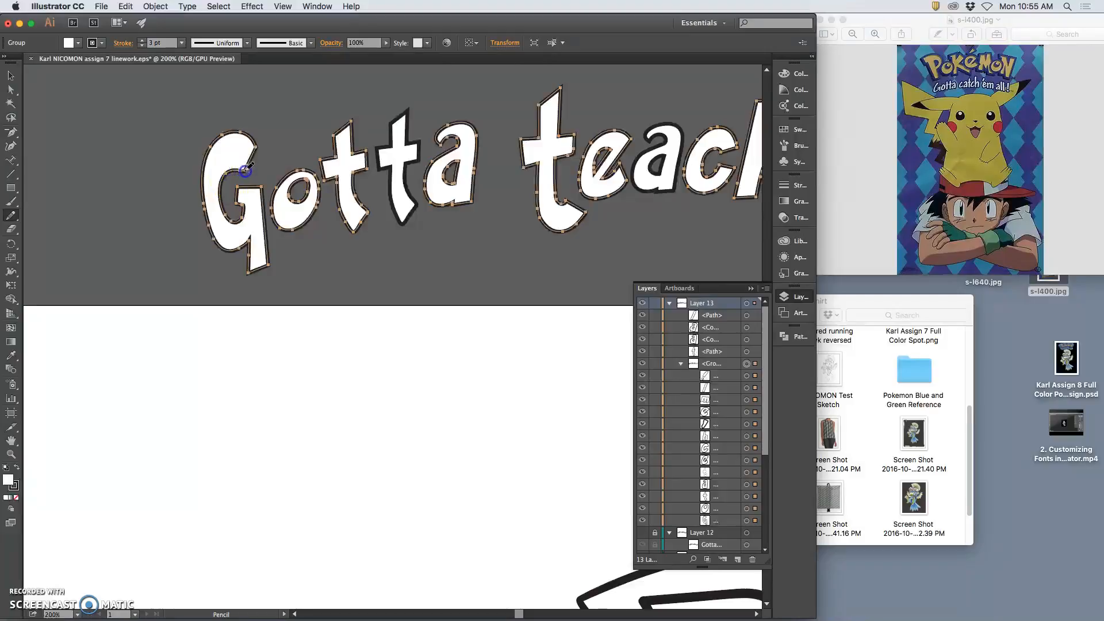
super+click(249, 166)
mouse_move(253, 190)
mouse_down()
mouse_move(246, 242)
mouse_move(248, 153)
mouse_move(239, 264)
mouse_move(241, 202)
mouse_up()
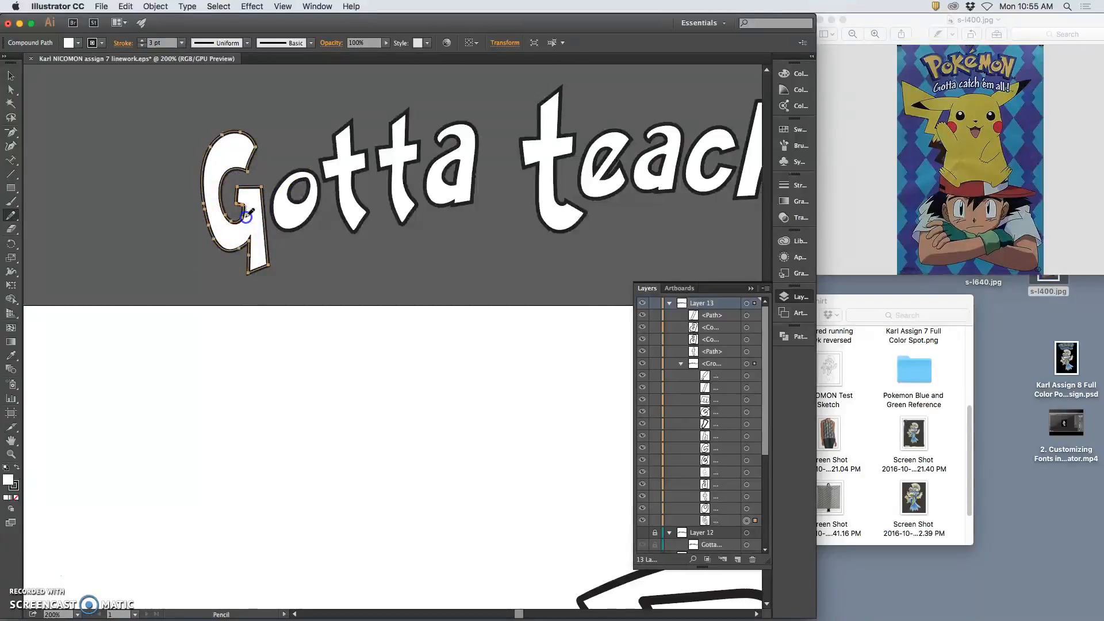
mouse_move(244, 218)
mouse_down()
mouse_move(218, 283)
mouse_move(239, 214)
mouse_move(286, 259)
mouse_up()
super+click(285, 259)
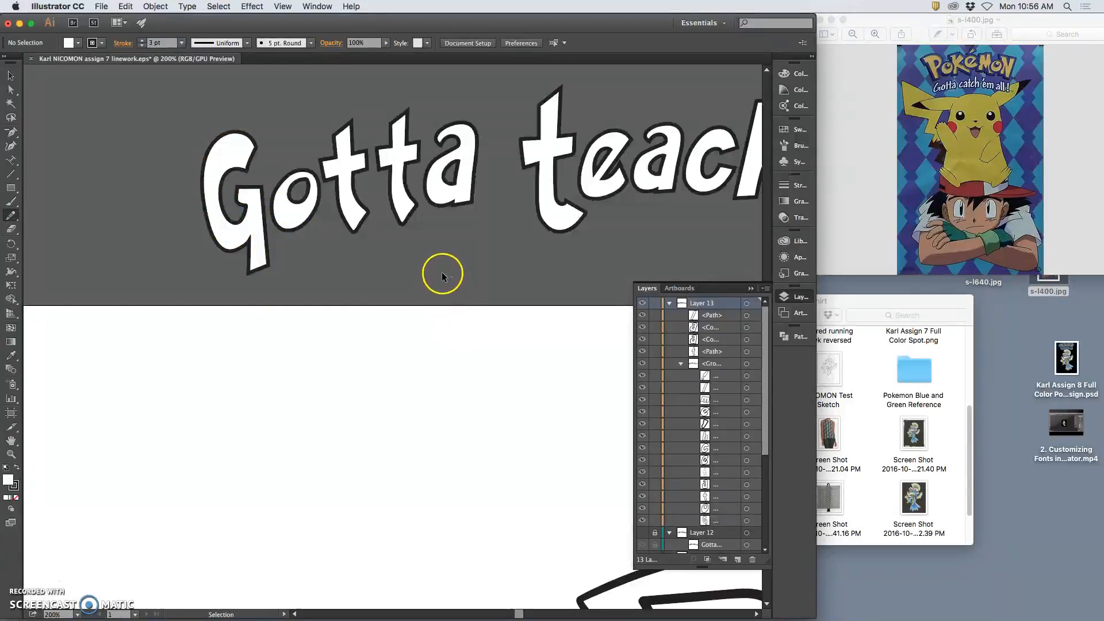
mouse_move(286, 237)
mouse_down()
mouse_move(261, 240)
mouse_move(256, 267)
mouse_move(251, 237)
mouse_move(254, 272)
mouse_move(248, 238)
mouse_up()
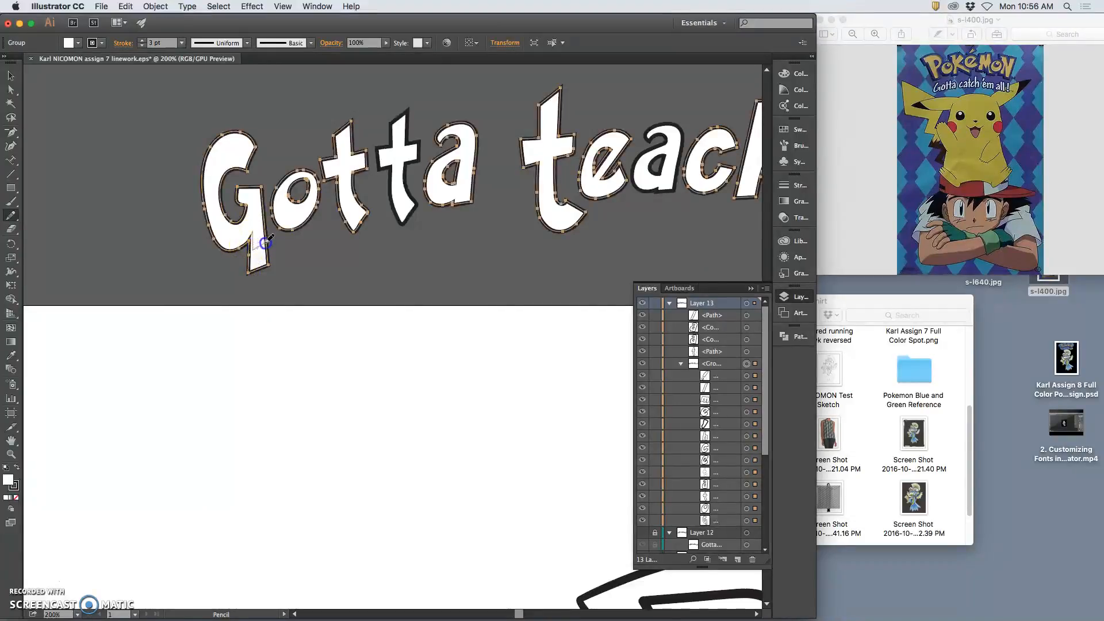
super+click(266, 231)
mouse_move(293, 256)
mouse_down()
mouse_move(253, 249)
mouse_move(266, 234)
mouse_move(288, 259)
mouse_move(270, 218)
mouse_move(217, 217)
mouse_up()
With the Delete Anchor Point tool, select the G's outline at its lower tip
click(10, 132)
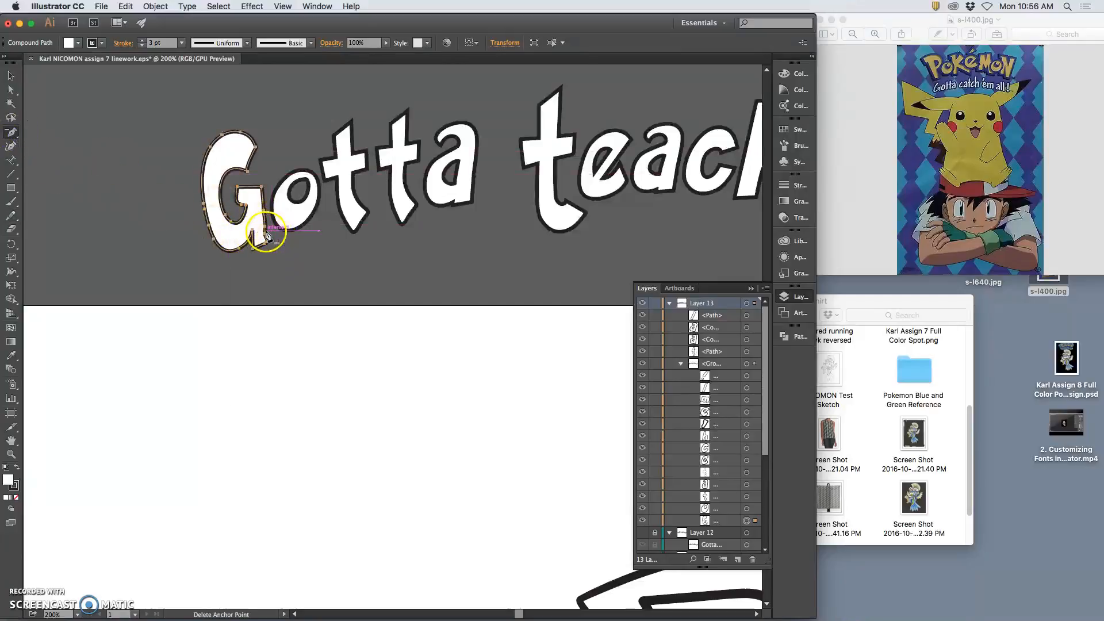
super+click(295, 254)
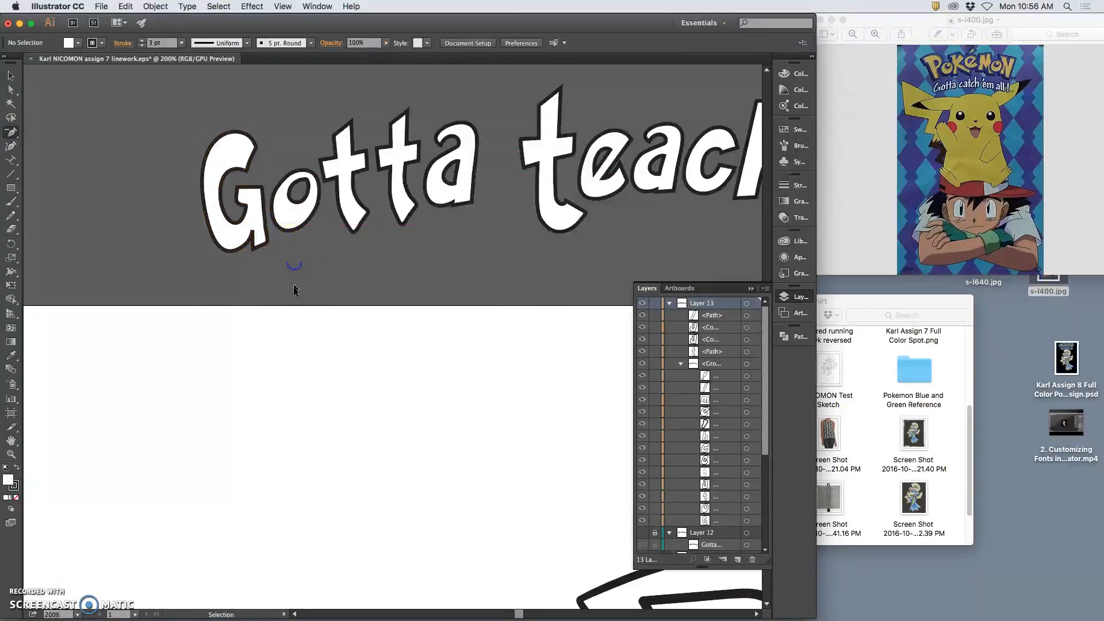
super+click(329, 267)
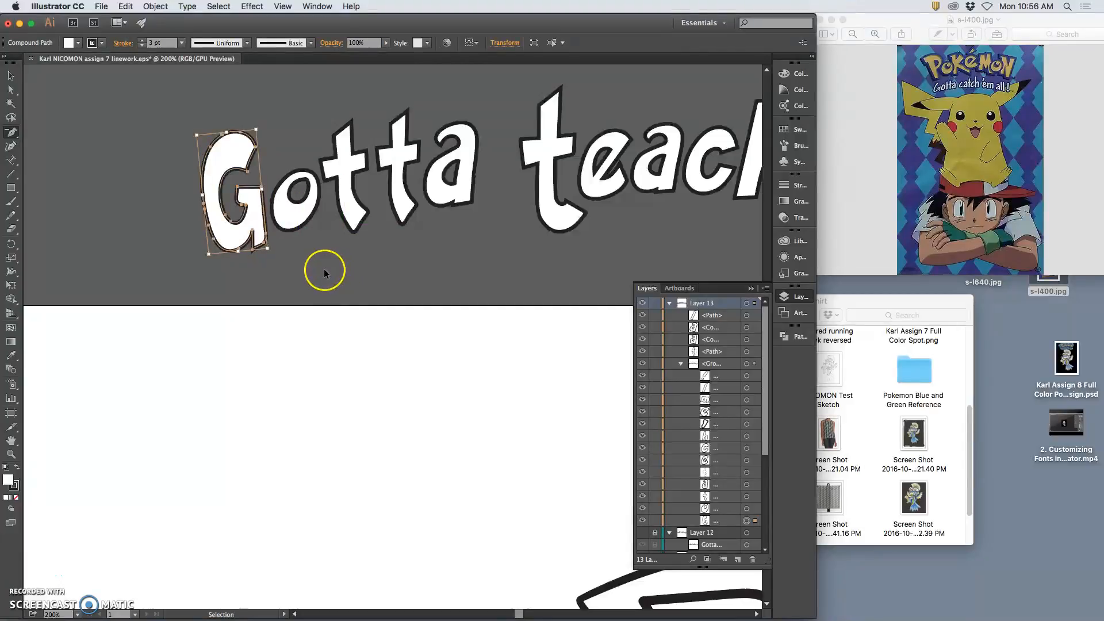
super+click(324, 268)
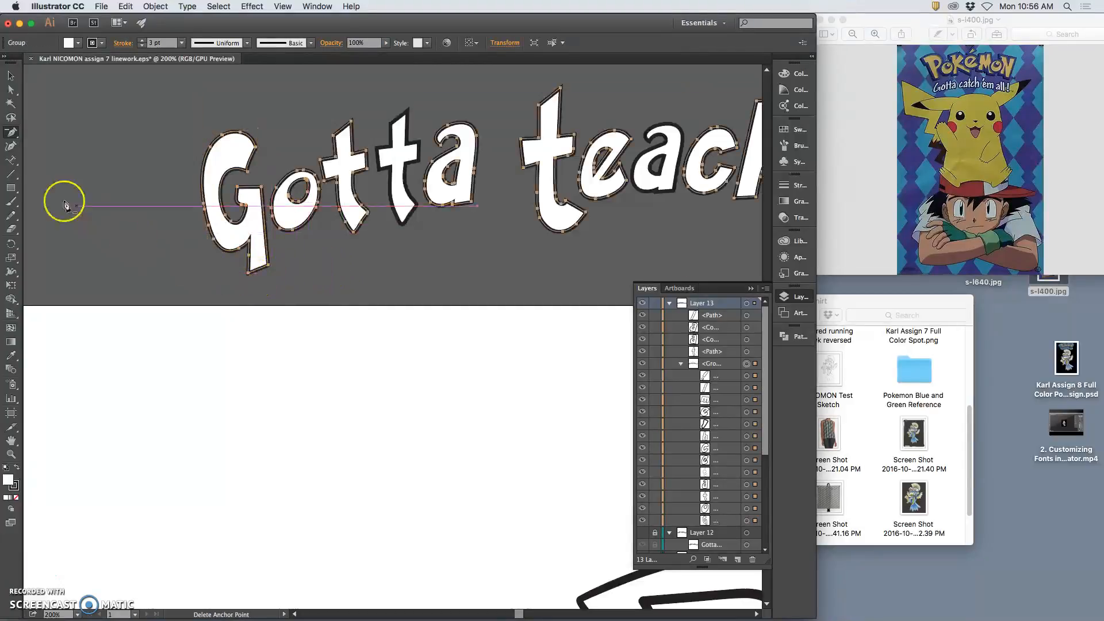
super+click(248, 271)
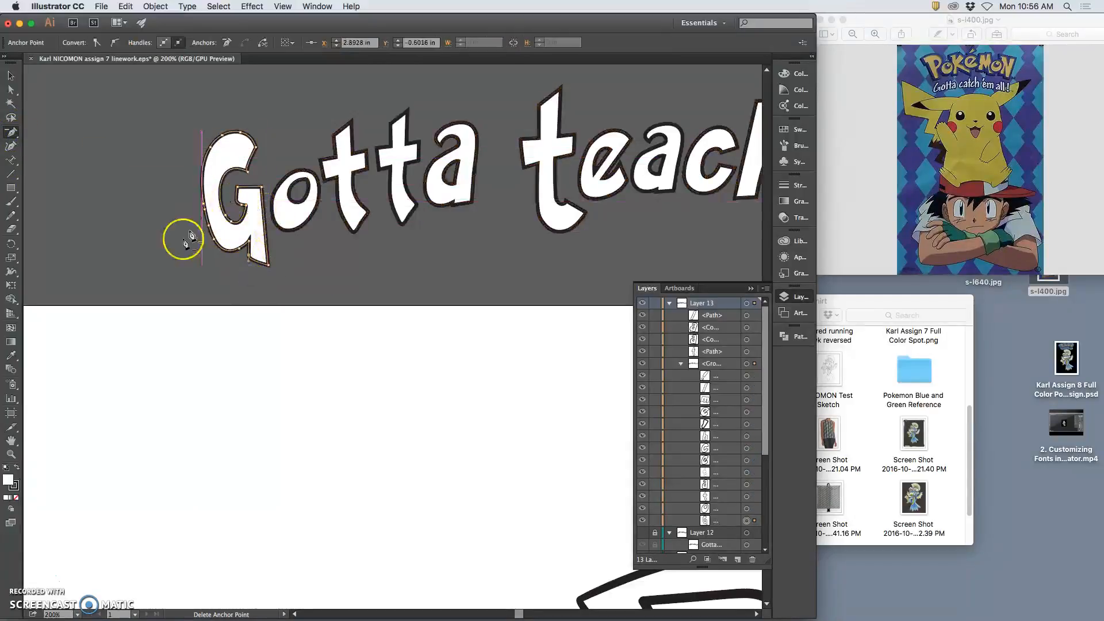
Move the G's bottom-tip anchor up and pull another G anchor to the left
click(12, 90)
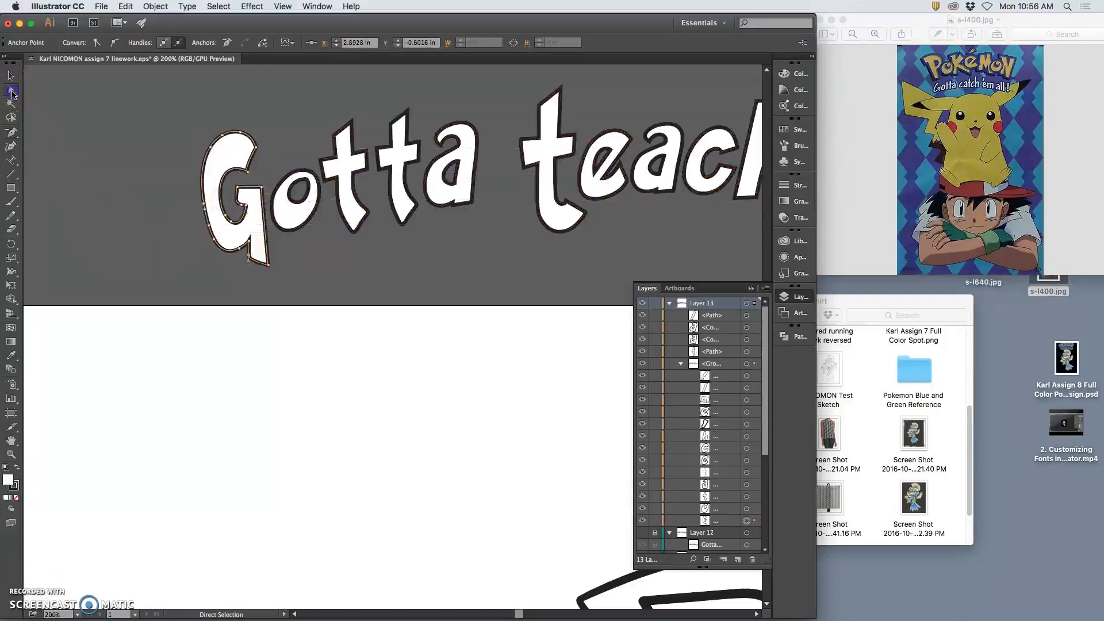
click(284, 269)
drag(268, 266, 270, 258)
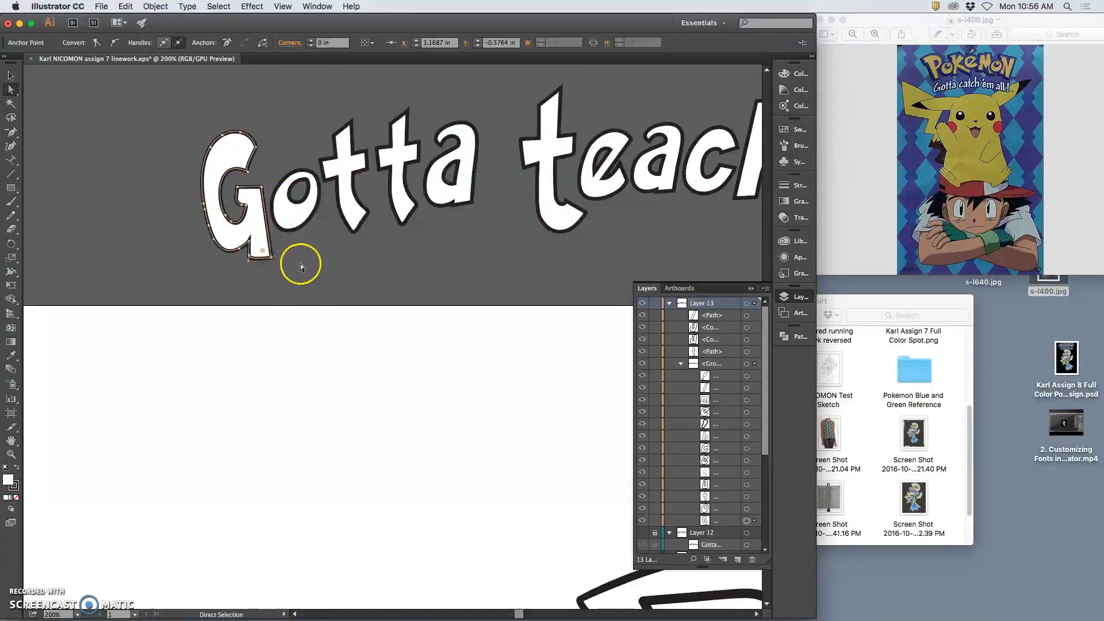
click(297, 262)
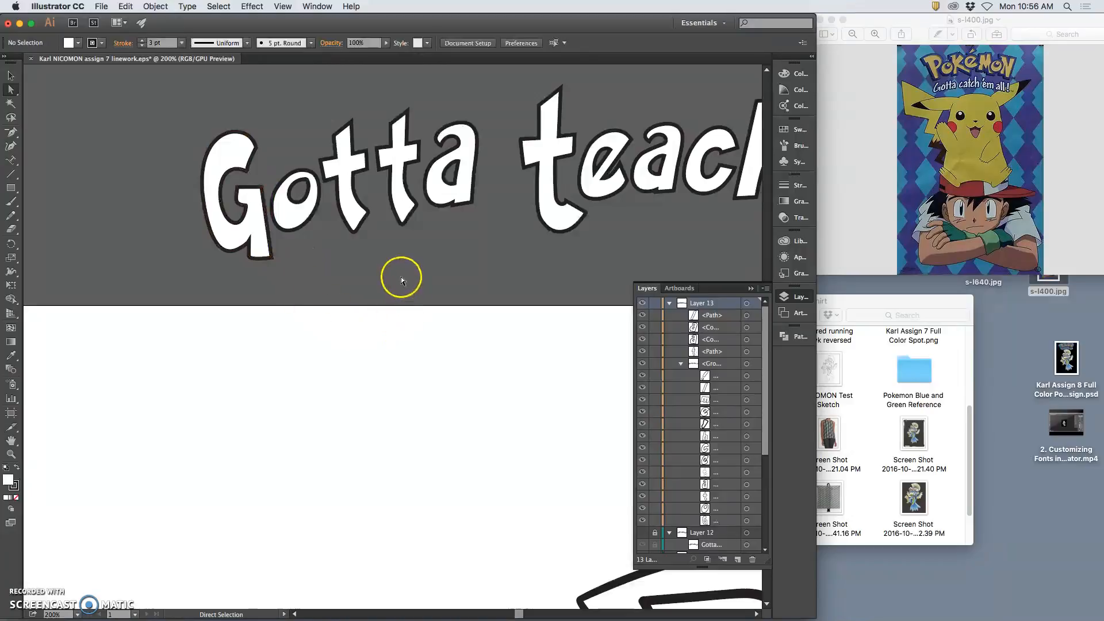
drag(233, 222, 205, 226)
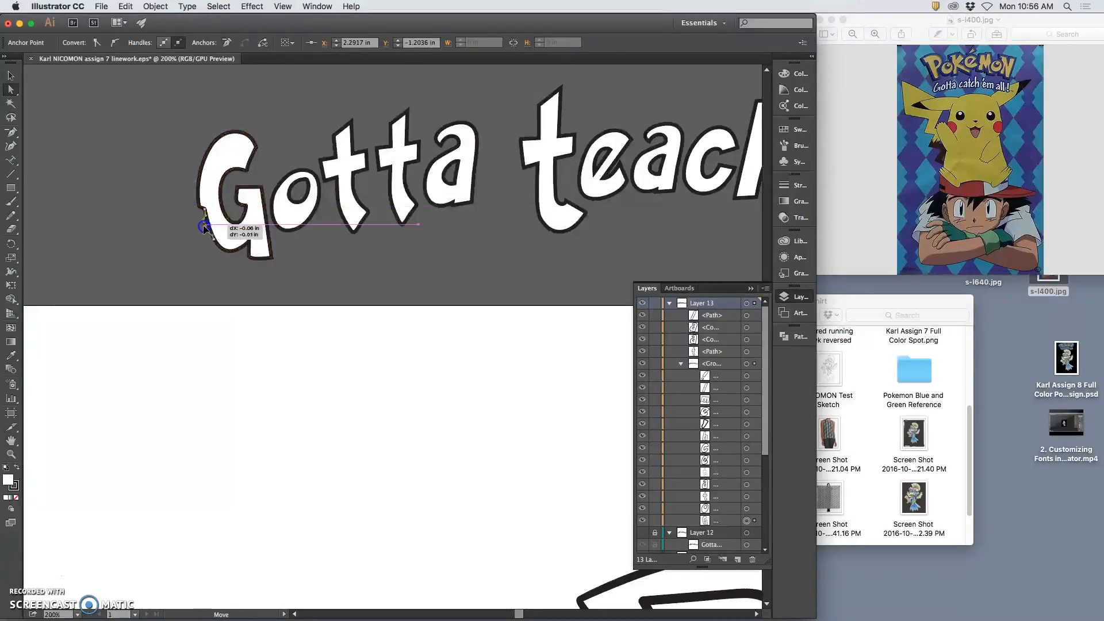
Delete the G's lower-left anchor, pull its lower-left curve down, then zoom out
click(11, 132)
click(203, 225)
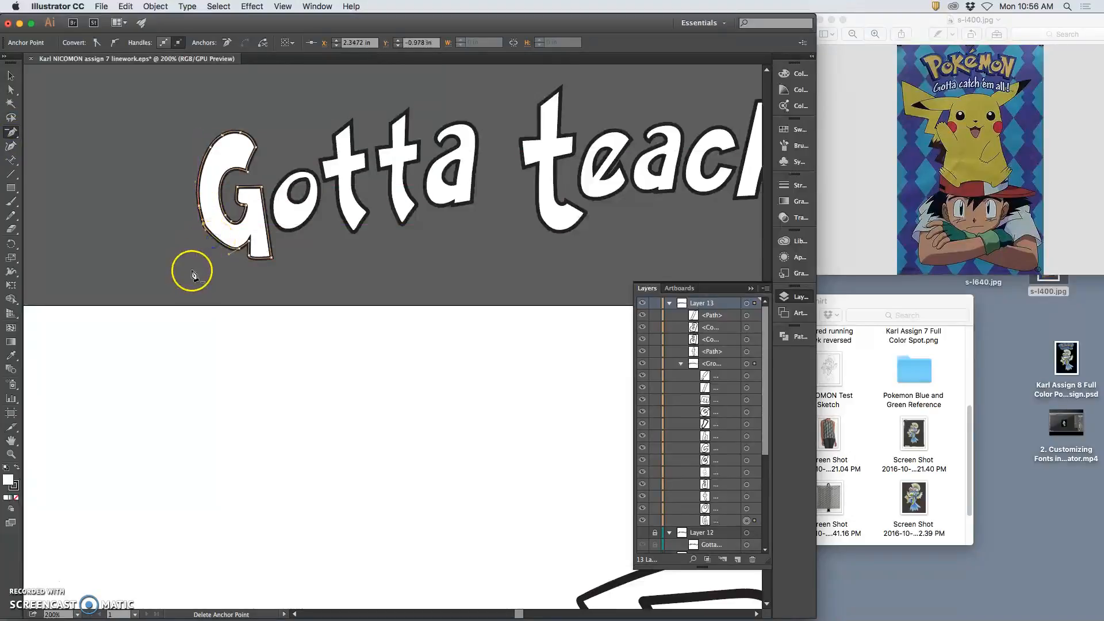
click(10, 90)
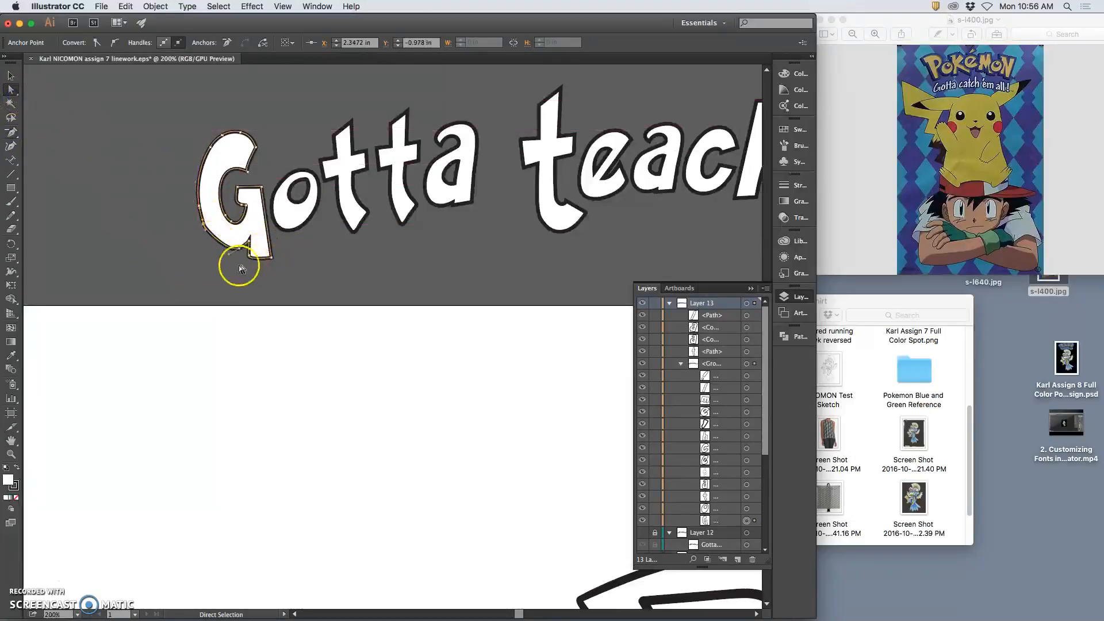
drag(226, 247, 225, 257)
drag(221, 259, 220, 258)
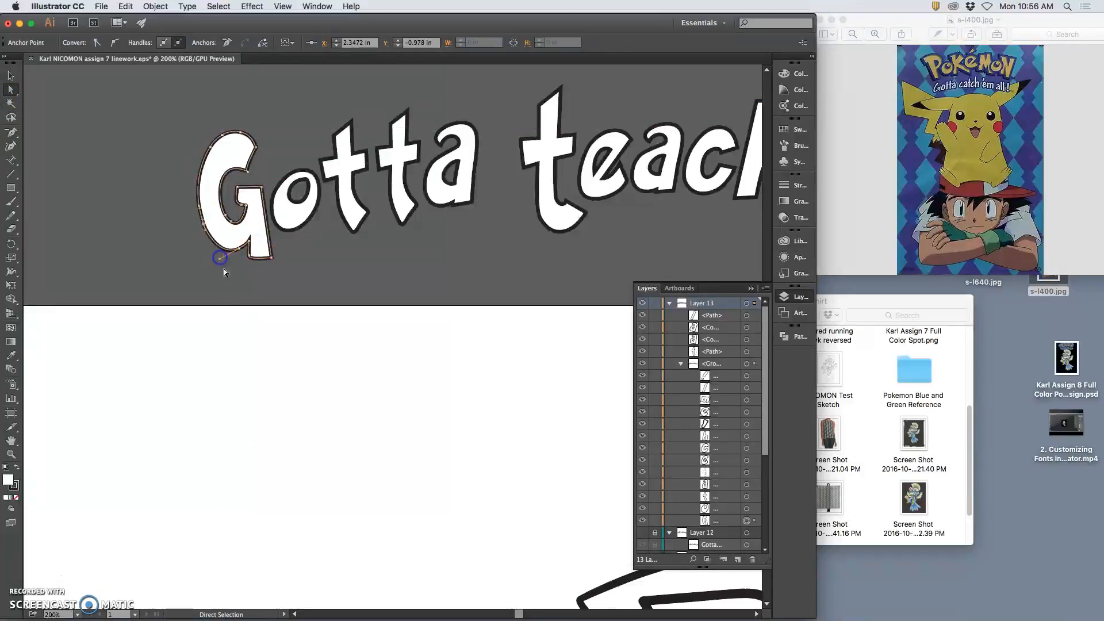
click(229, 278)
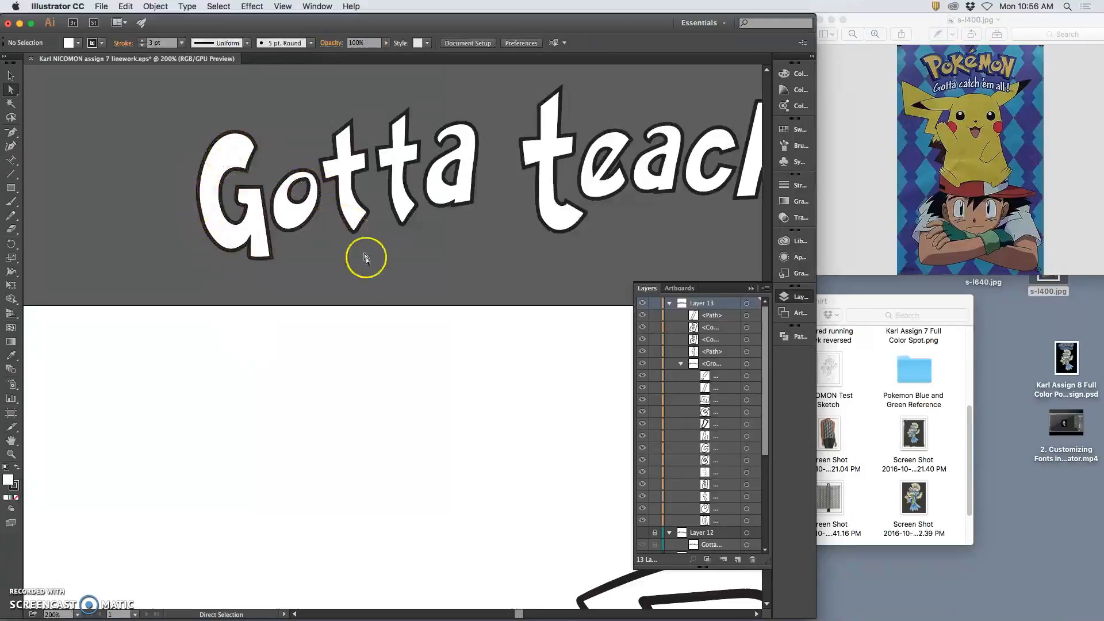
key(super+minus)
key(super+minus)
Select Layer 13's headline and drag it down onto the artboard above the line art
drag(547, 343, 375, 274)
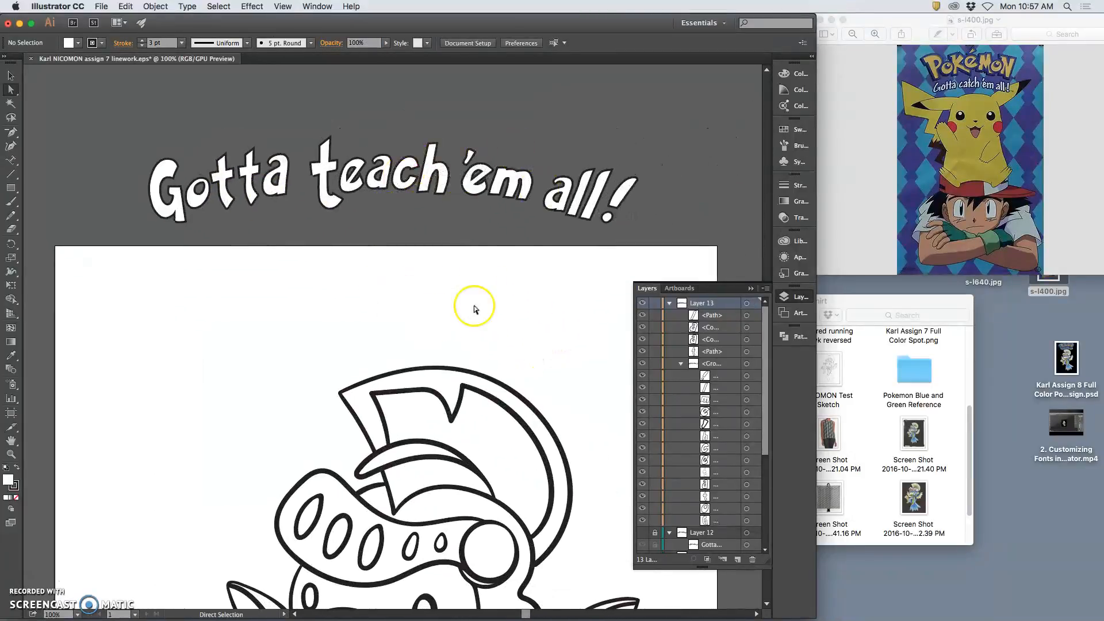
click(475, 289)
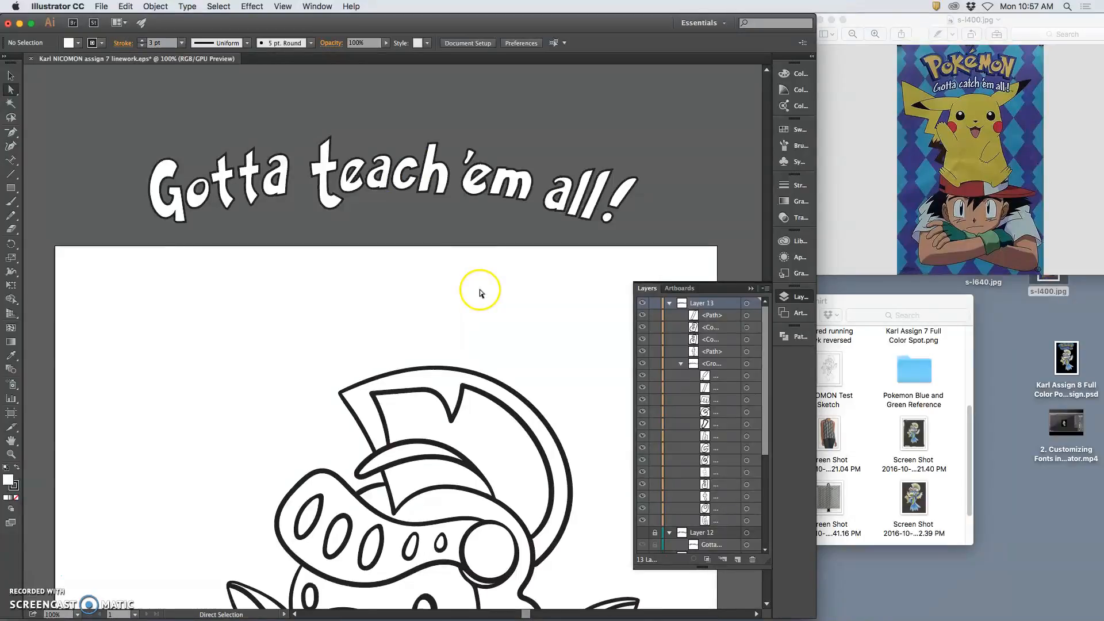
key(super+minus)
click(9, 77)
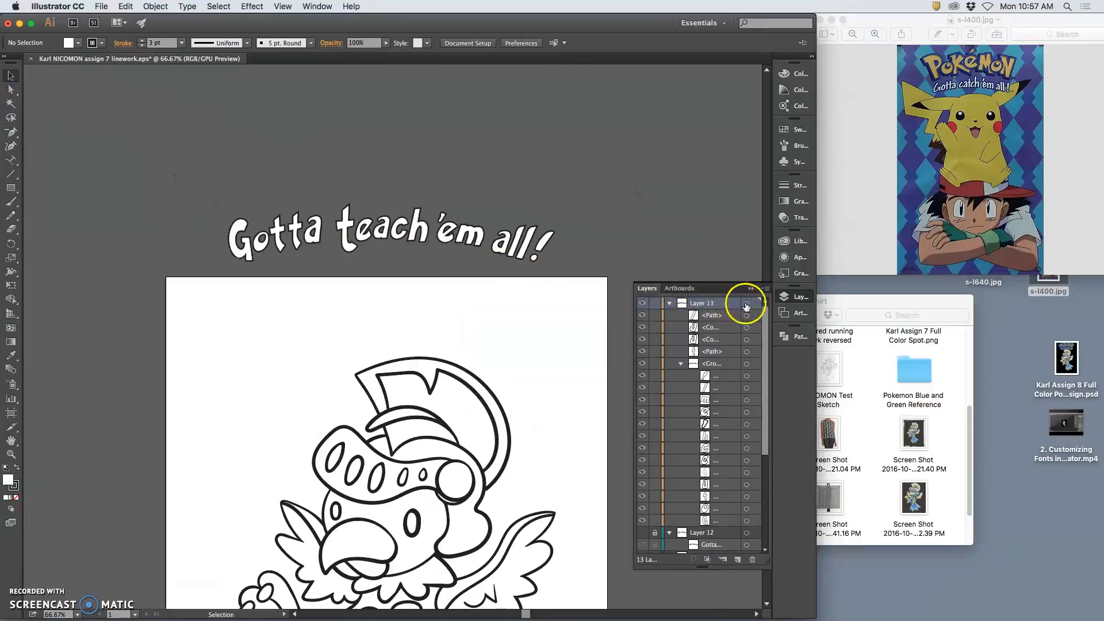
click(746, 303)
drag(428, 240, 424, 334)
click(500, 377)
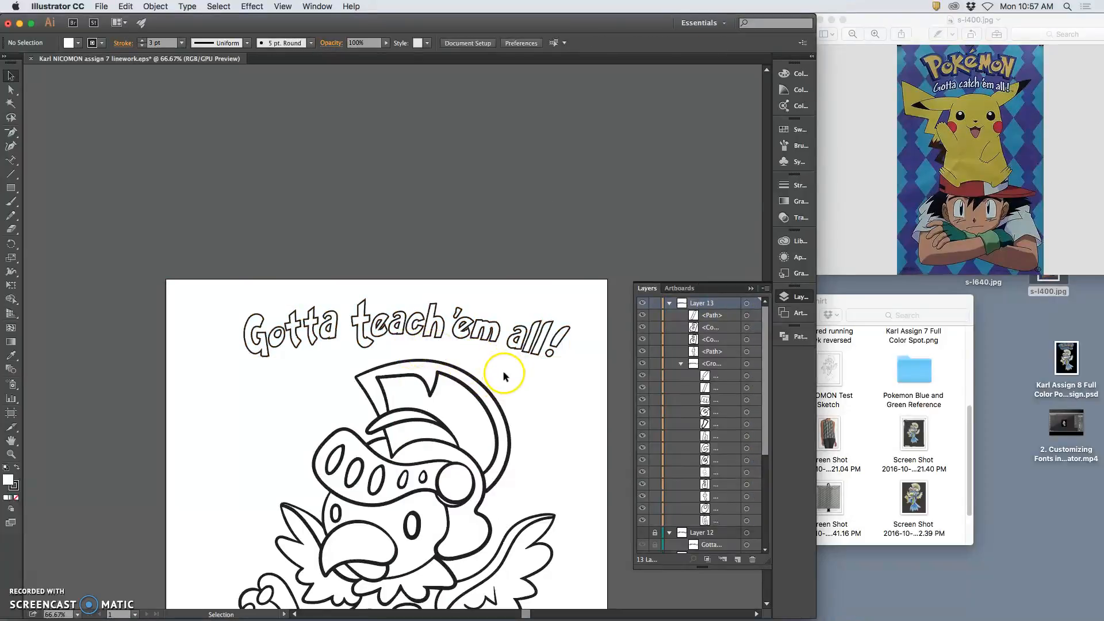
Scale the 'a' in 'all!' and nudge it down and left into position
click(747, 327)
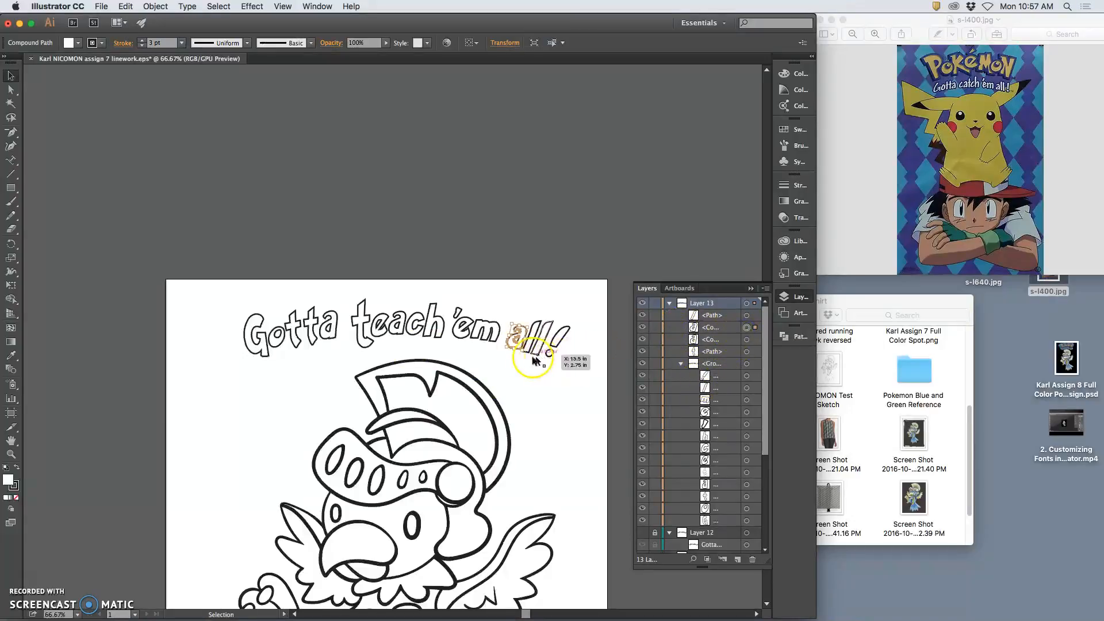
drag(509, 325, 511, 321)
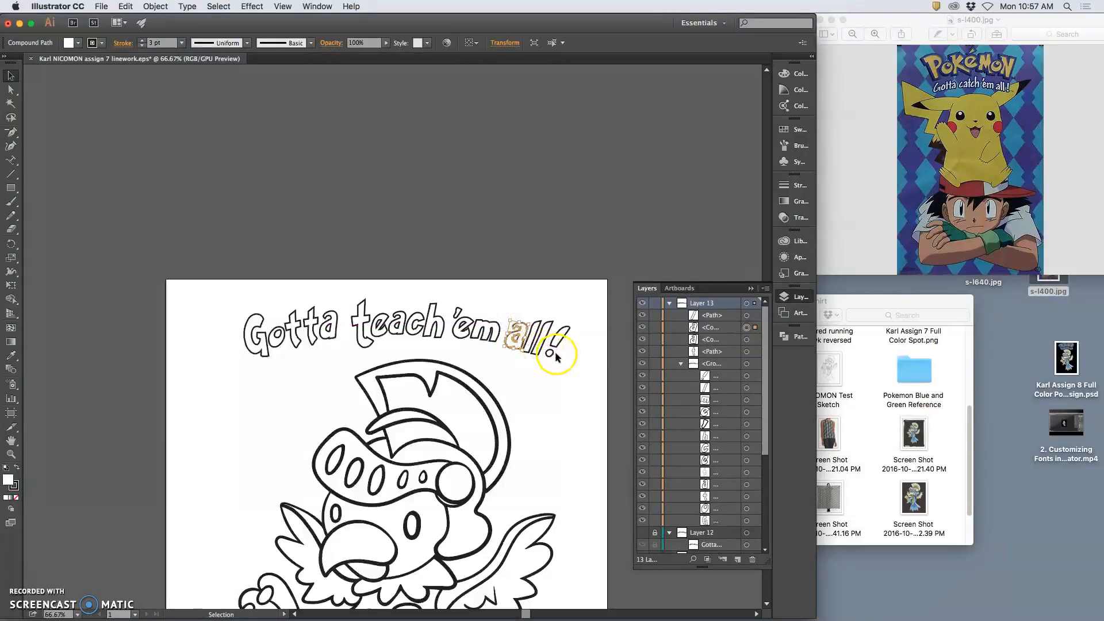
key(Down)
key(Left)
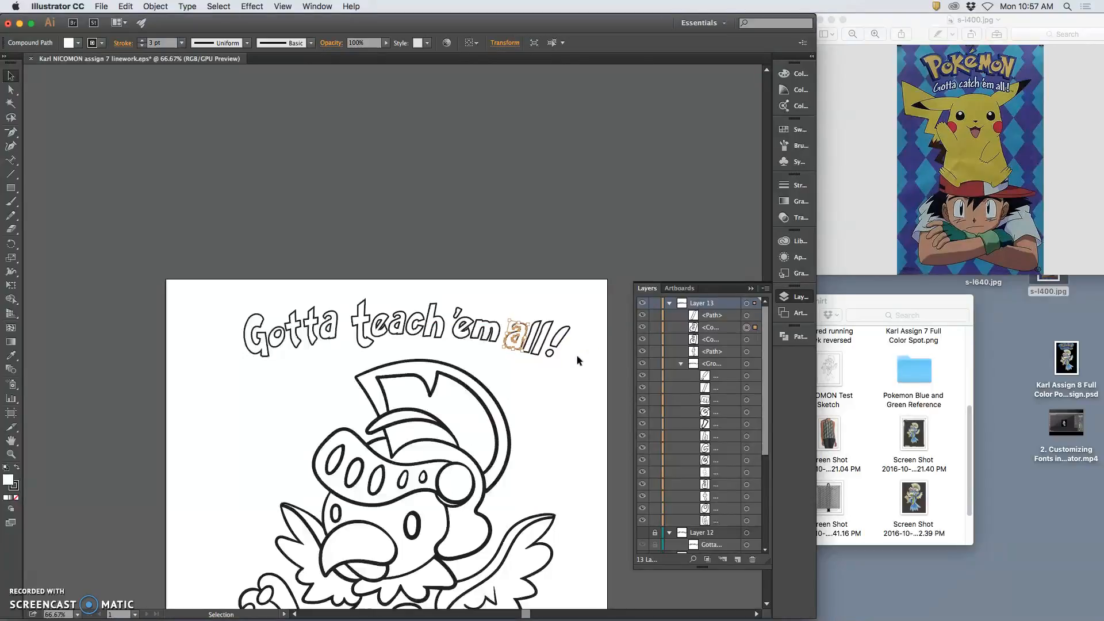
Lasso-select 'all!' and tilt it by about -5.8 degrees
click(11, 118)
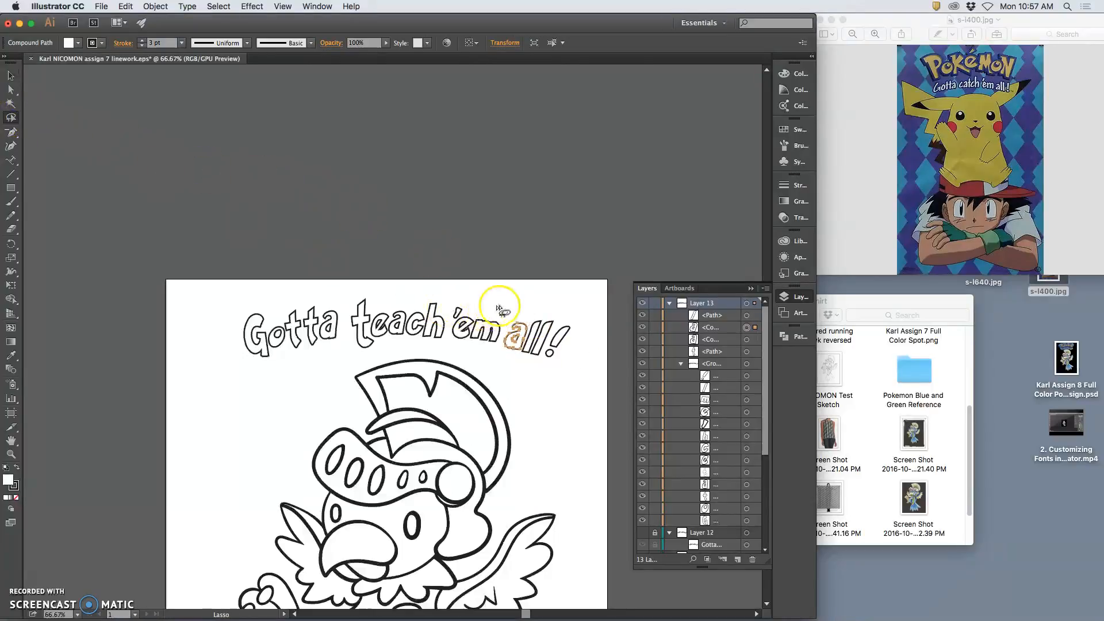
drag(560, 312, 519, 317)
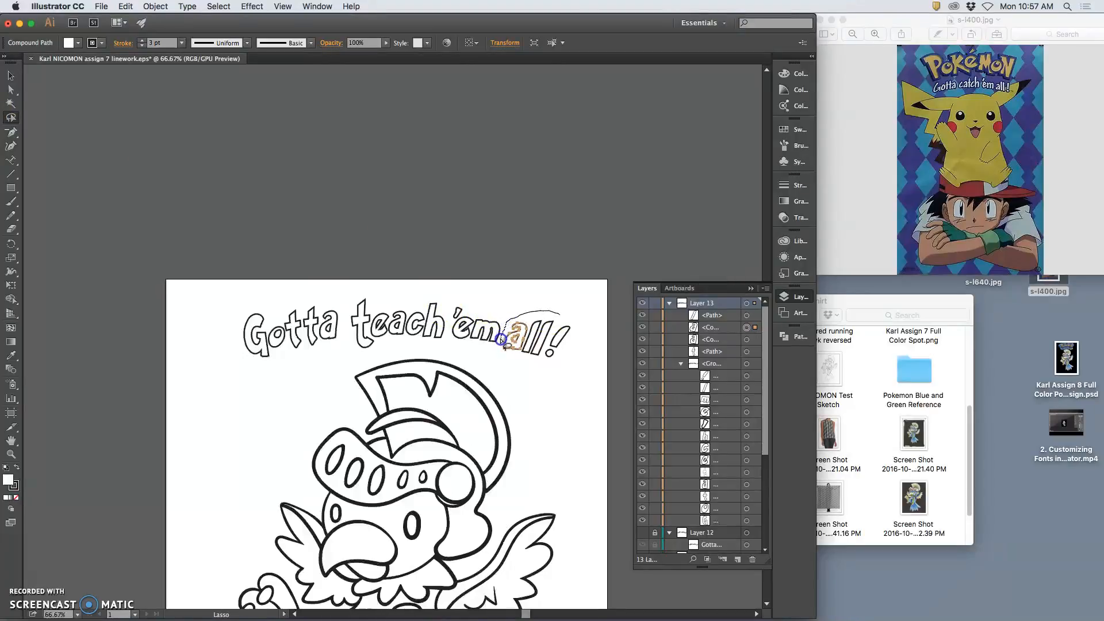
drag(574, 325, 569, 320)
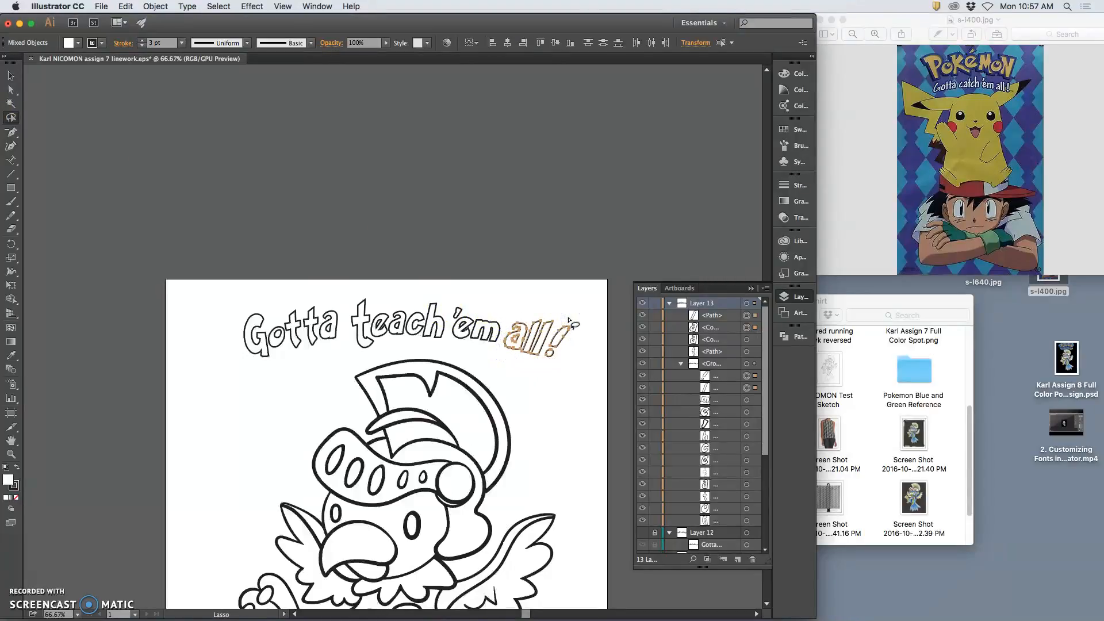
click(10, 75)
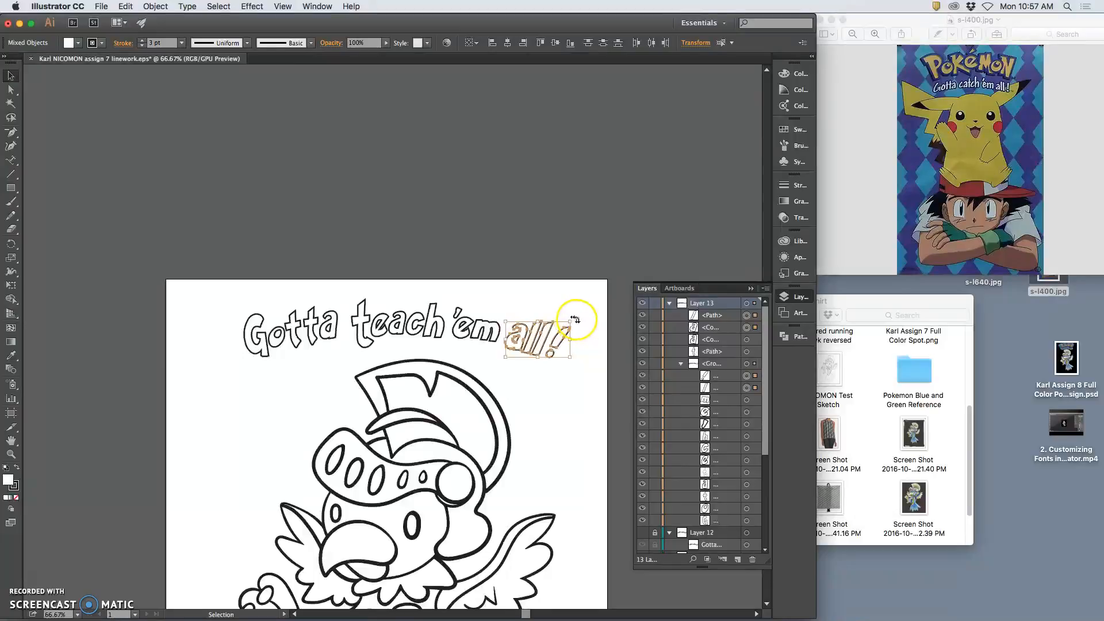
drag(577, 319, 578, 321)
click(593, 345)
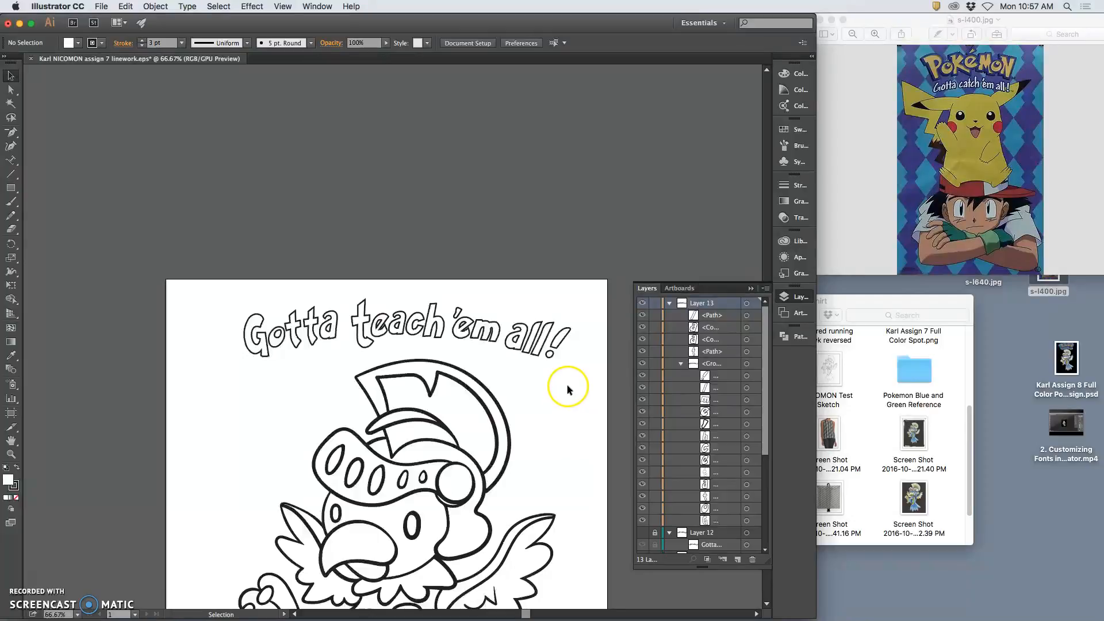
key(super+z)
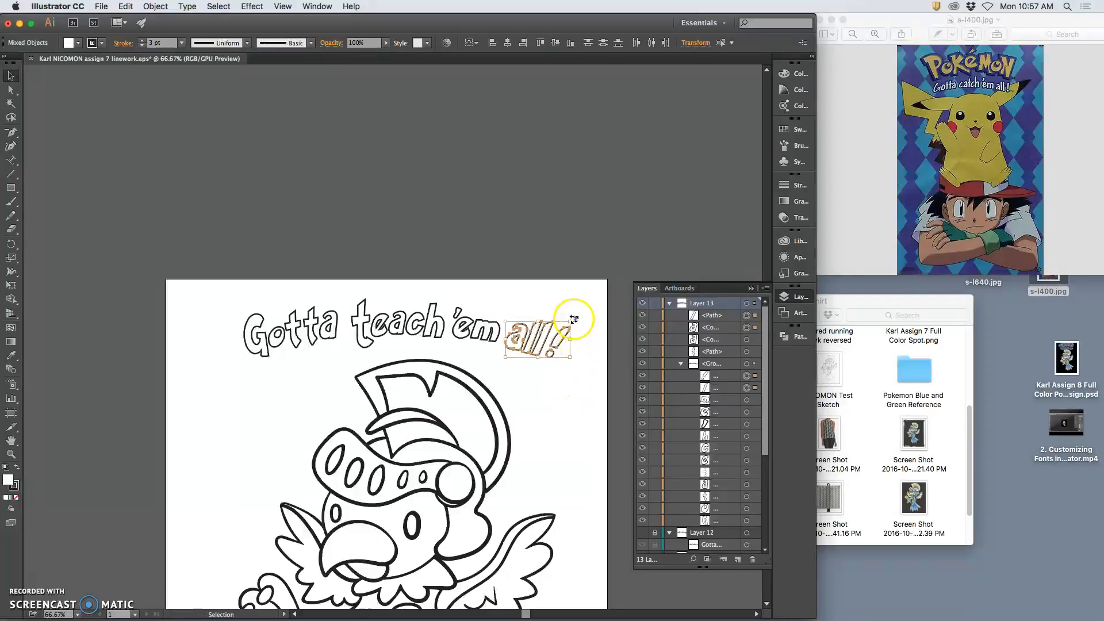
drag(576, 318, 578, 323)
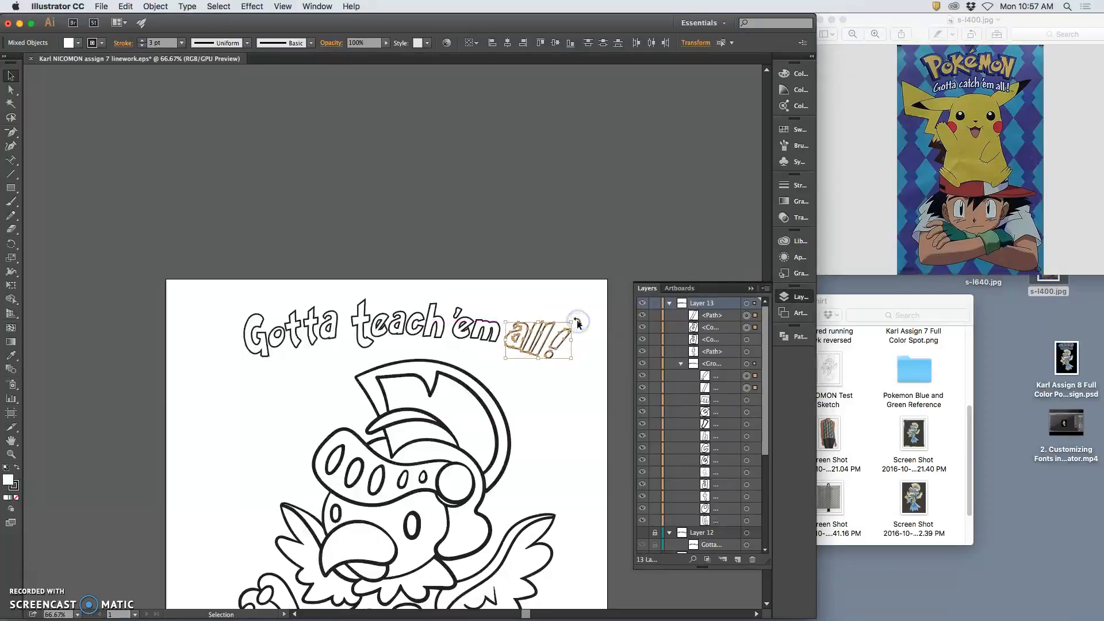
click(588, 338)
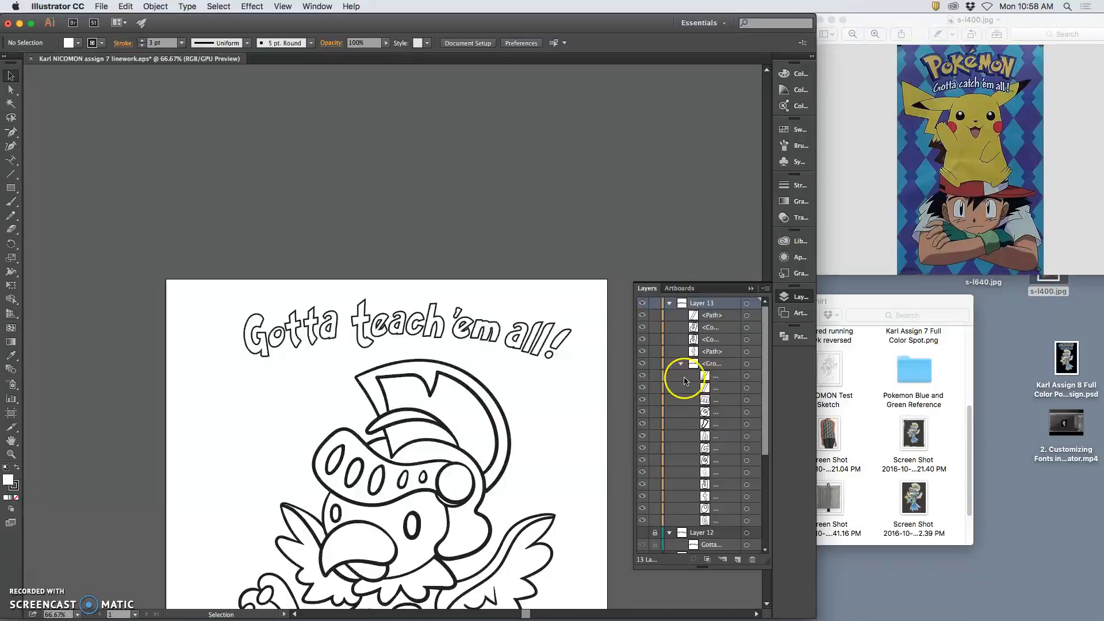
Hide the bird line-art layer and choose File > Save As
scroll(652, 524, down, 5)
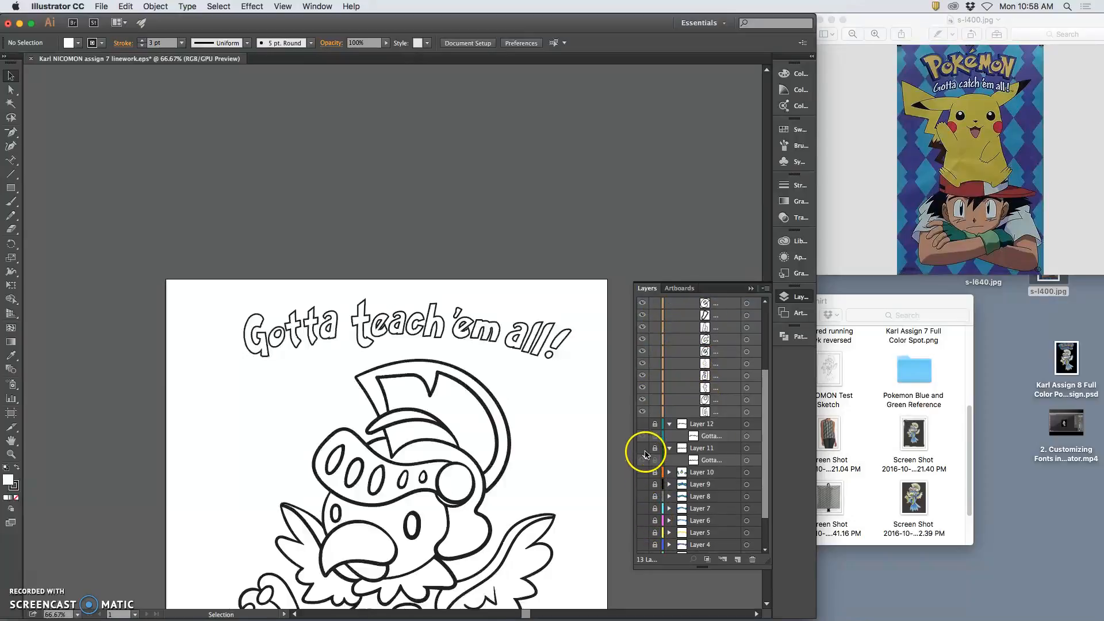
scroll(650, 463, down, 2)
click(643, 524)
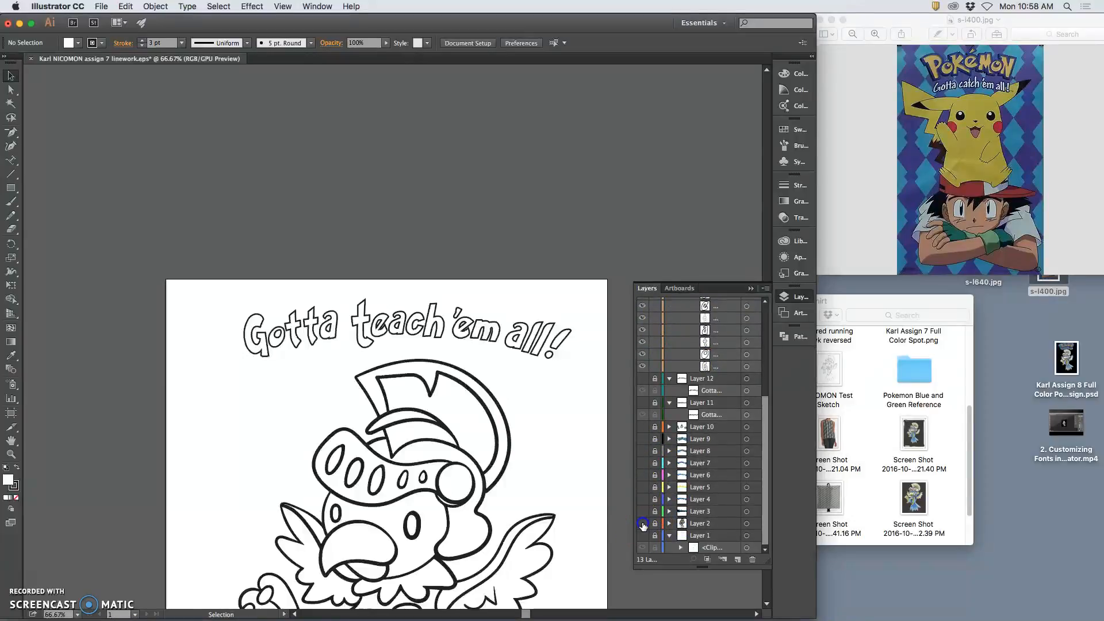
click(101, 6)
click(120, 104)
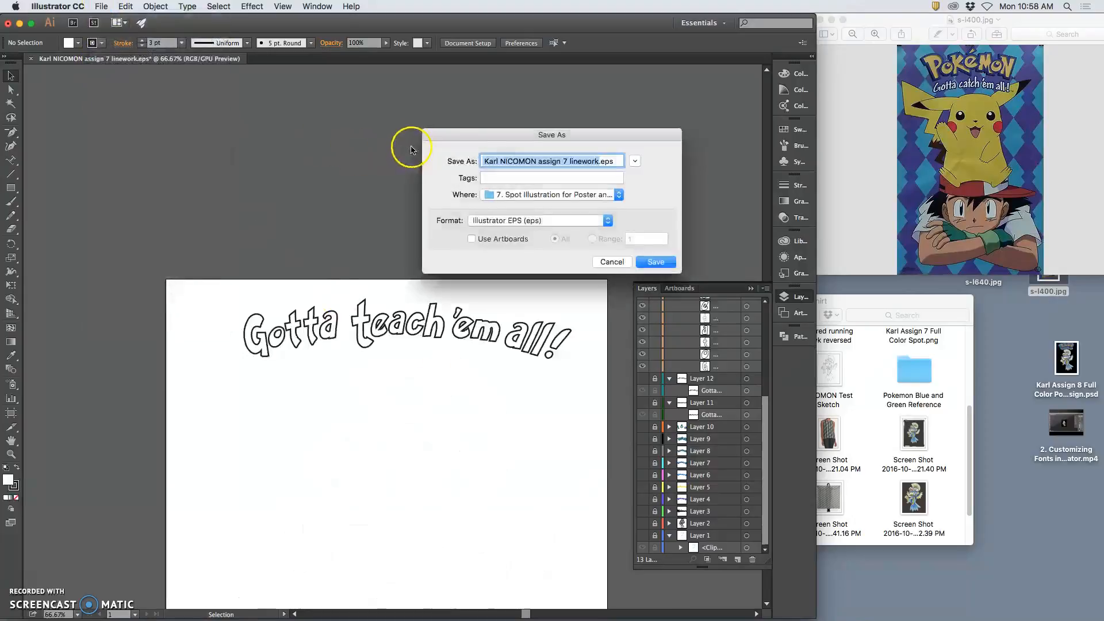
Save the file as '… assign 8 text.eps' on the Desktop in Illustrator EPS format
click(566, 161)
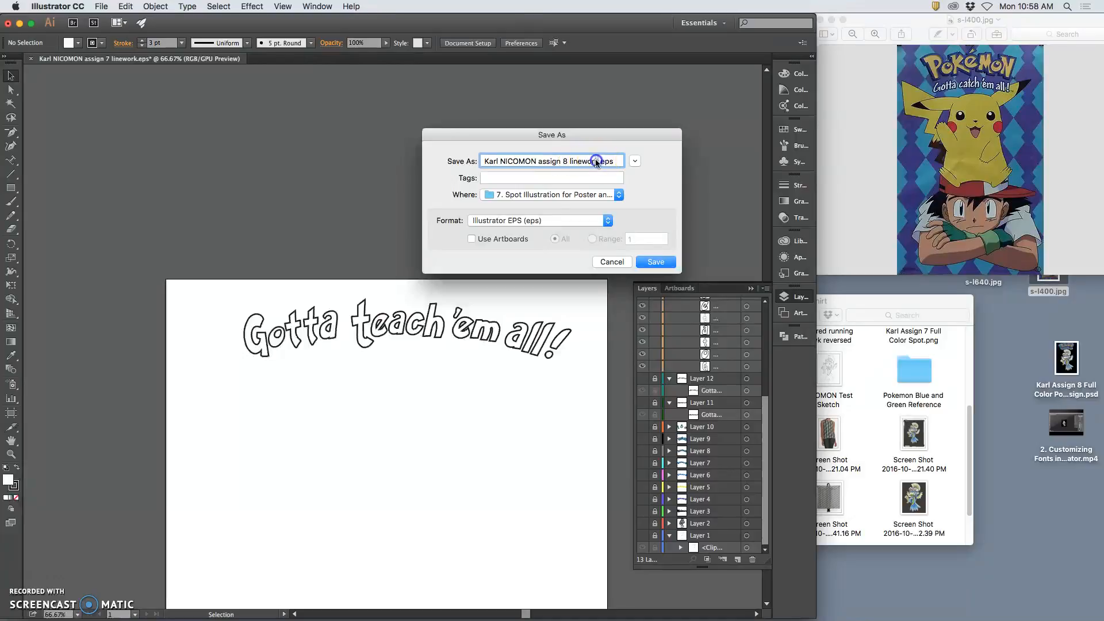
text(text)
key(super+shift+d)
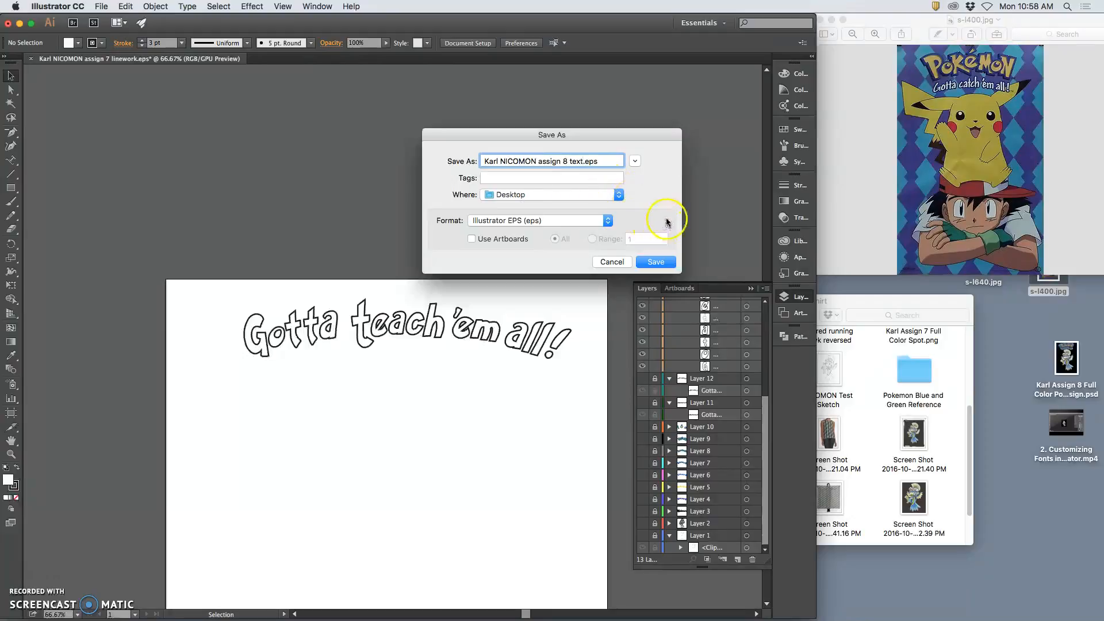
click(656, 262)
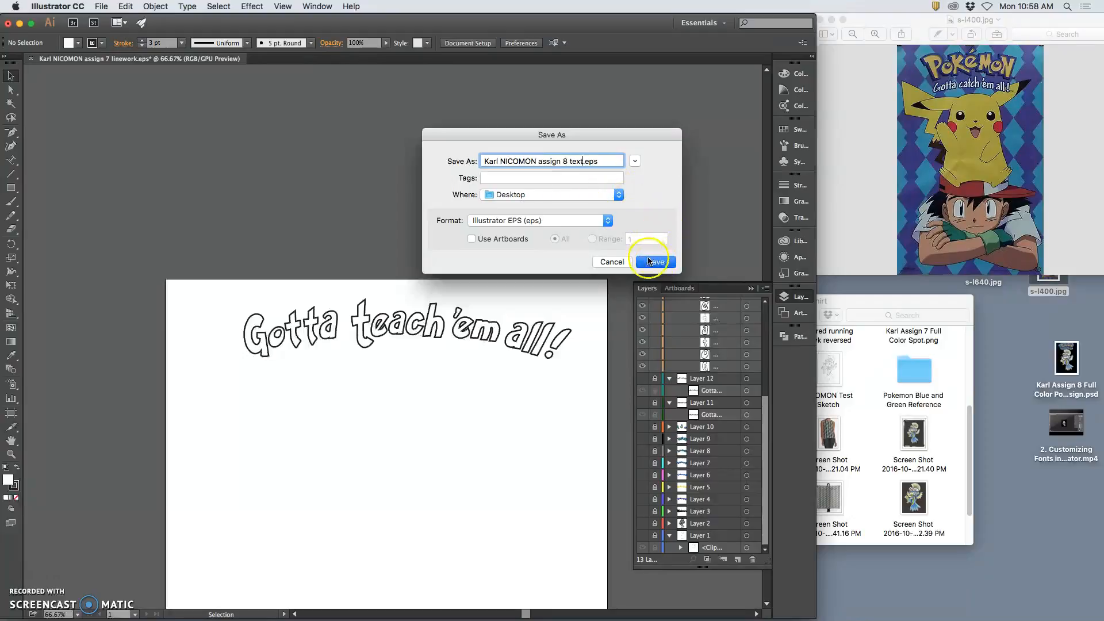